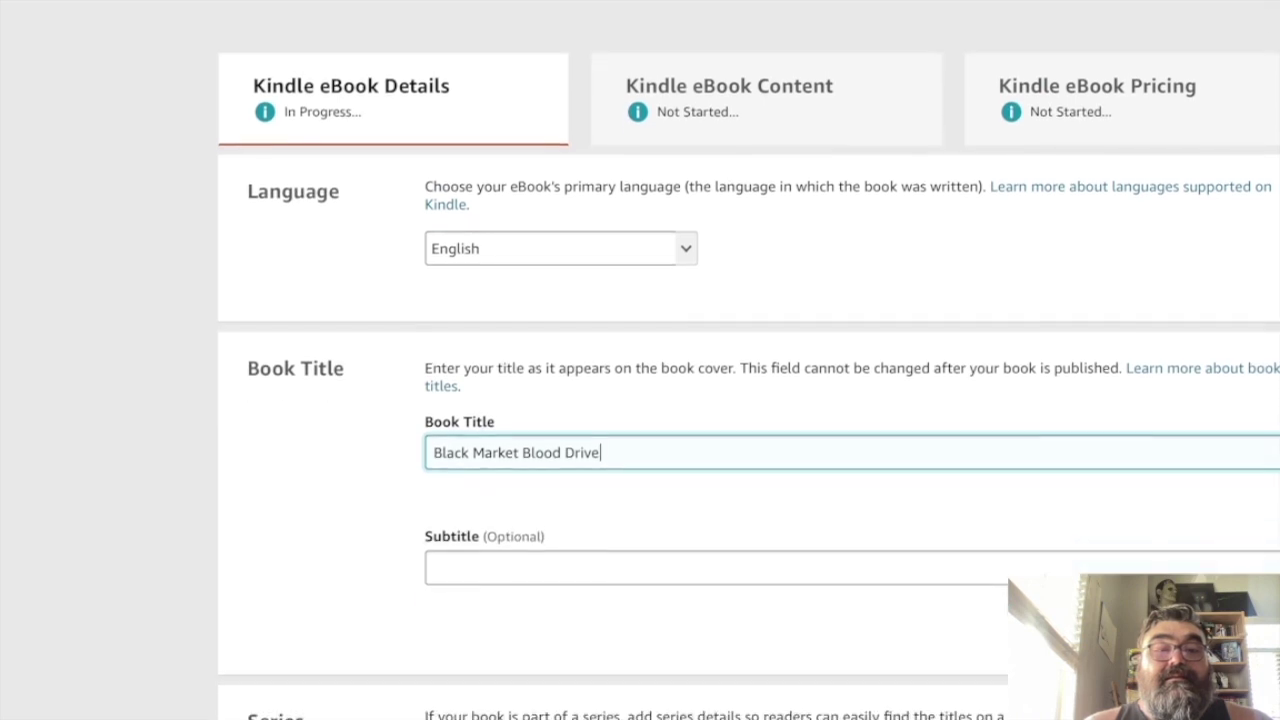
- Enter "Vampire Crime Novel" as the book's subtitle
left_click(434, 555)
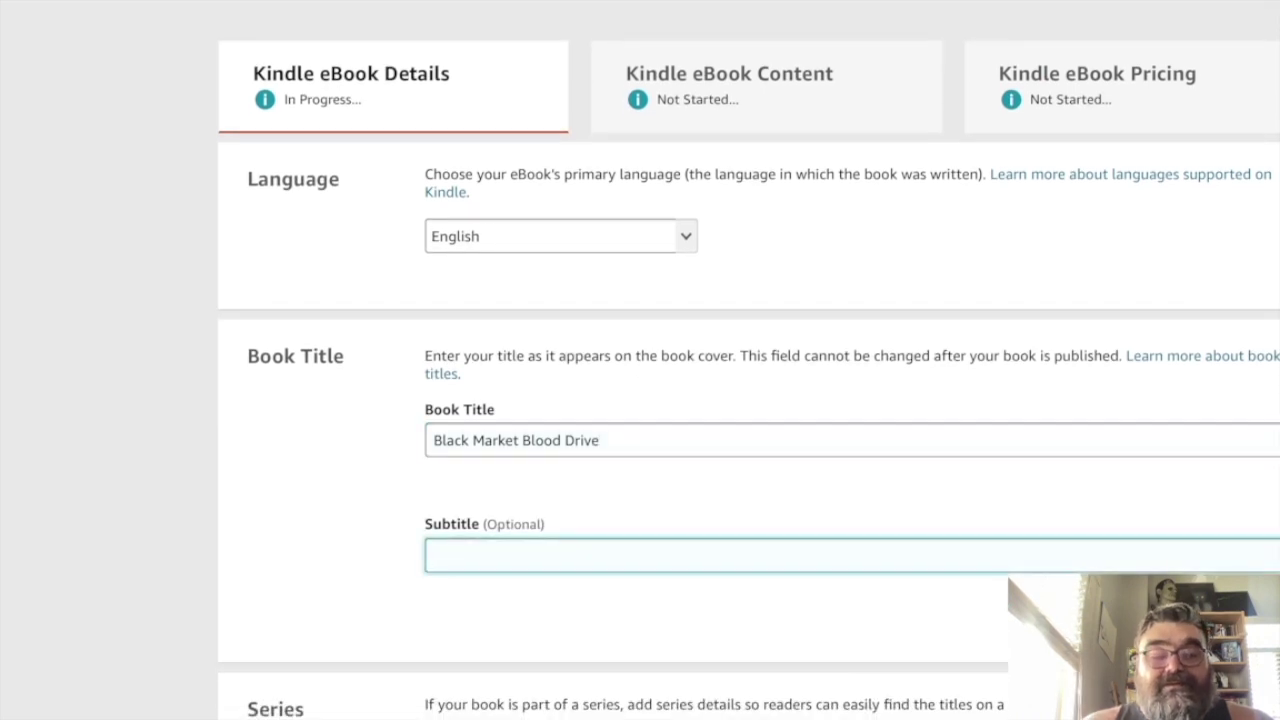
type("Vampire Cirme")
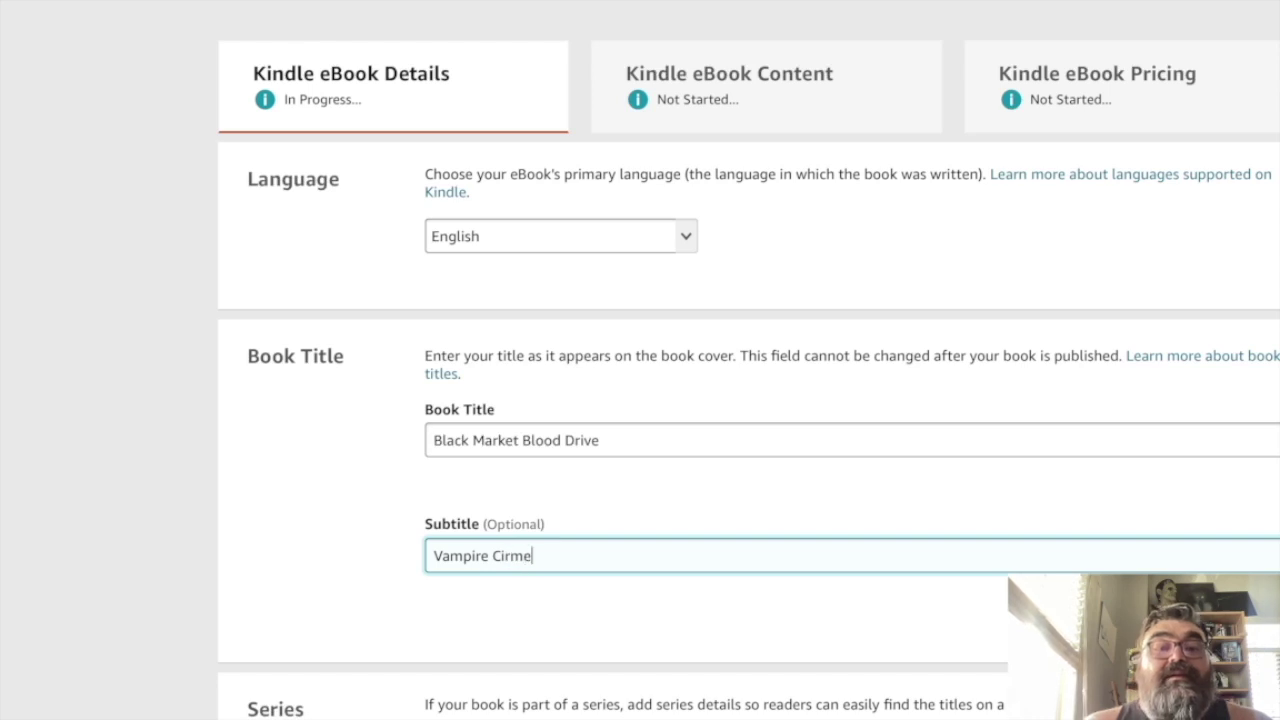
key("BackSpace")
key("BackSpace")
key("BackSpace")
key("BackSpace")
type("reom")
key("BackSpace")
key("BackSpace")
key("BackSpace")
type("ime Novel")
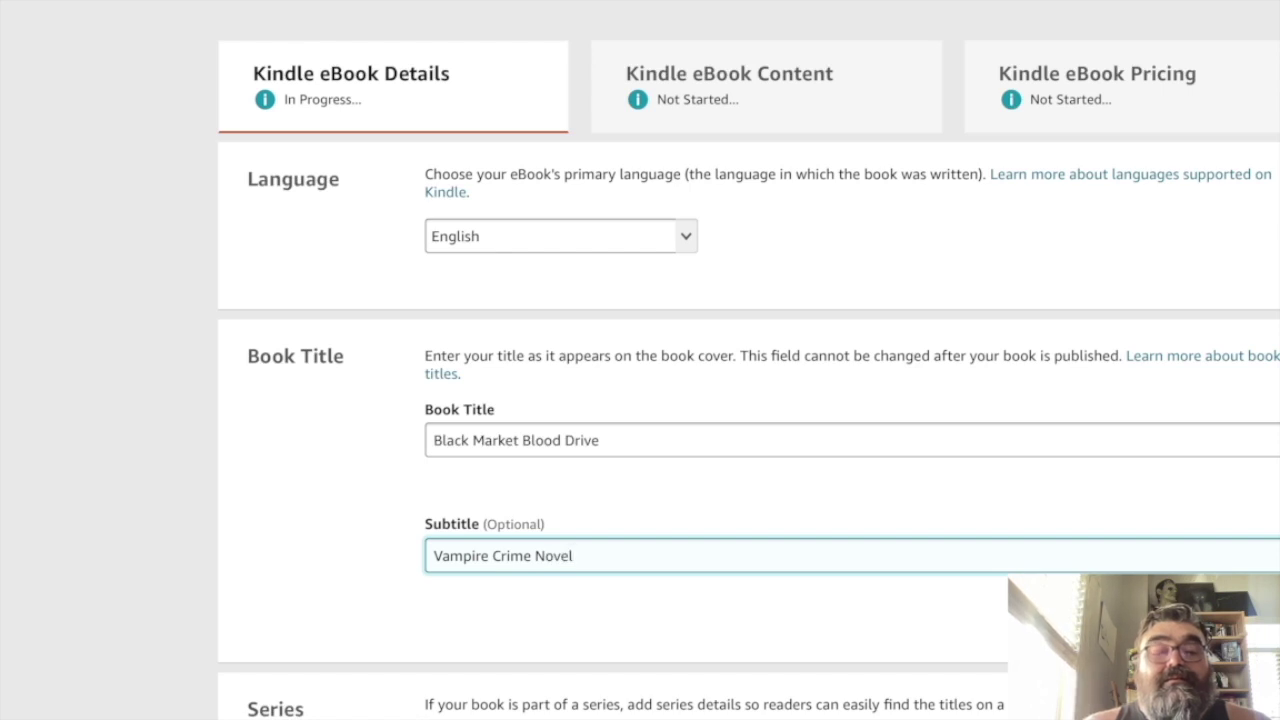
- Clear the text from the optional subtitle
key("BackSpace")
key("BackSpace")
key("BackSpace")
key("BackSpace")
key("BackSpace")
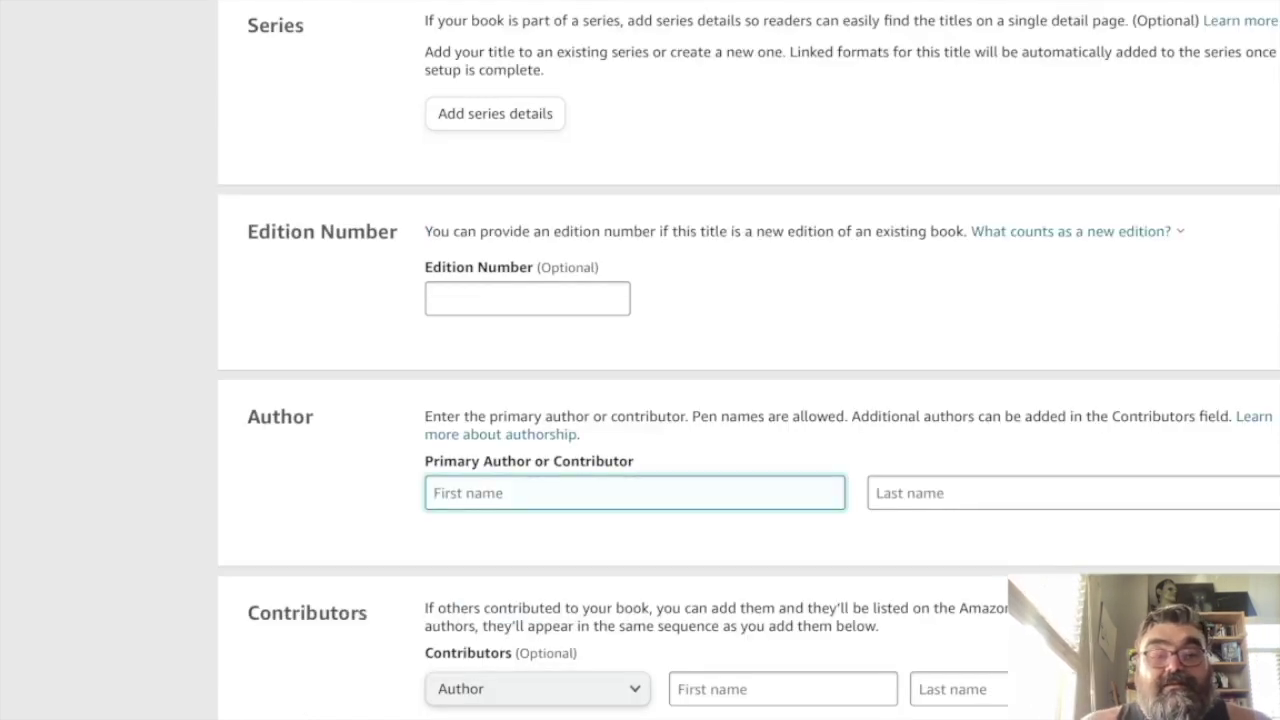
- Fill in the primary author's first and last name
type("Matt")
key("Tab")
type("Wall")
- Copy the full book description from the existing listing and paste it into the new eBook's empty Description
scroll(640, 400, "down", 4)
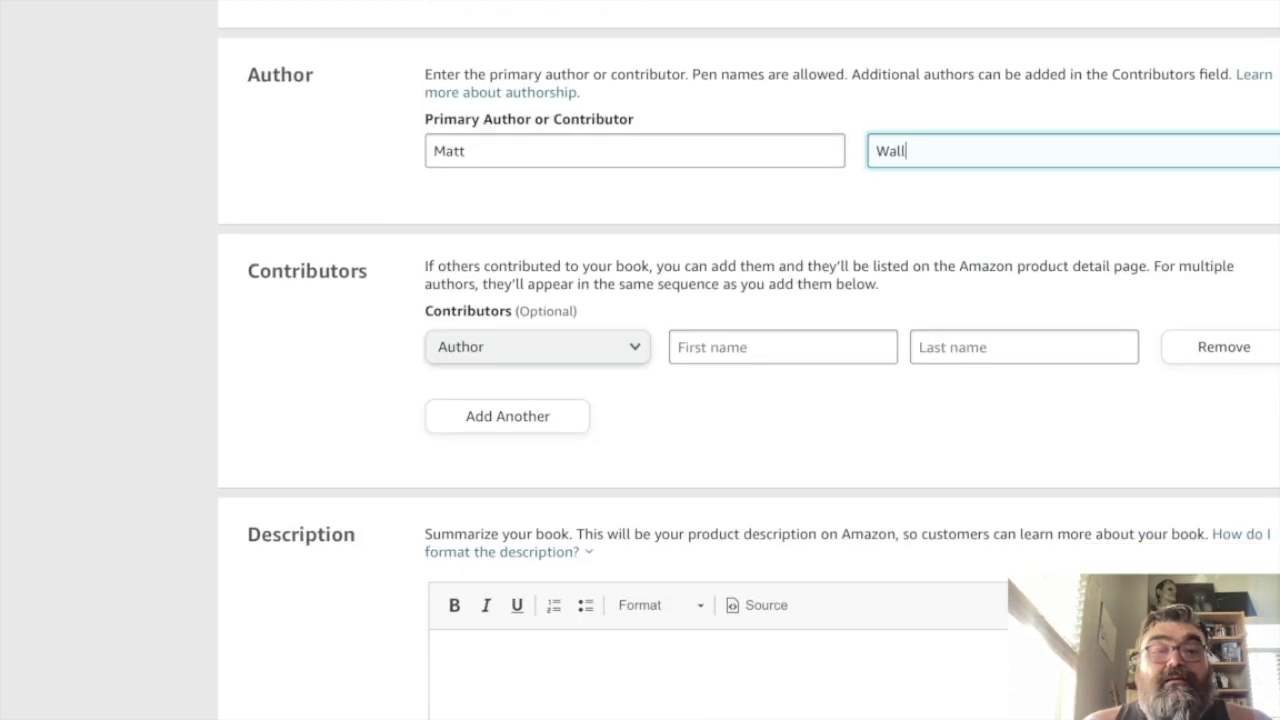
scroll(640, 400, "down", 1)
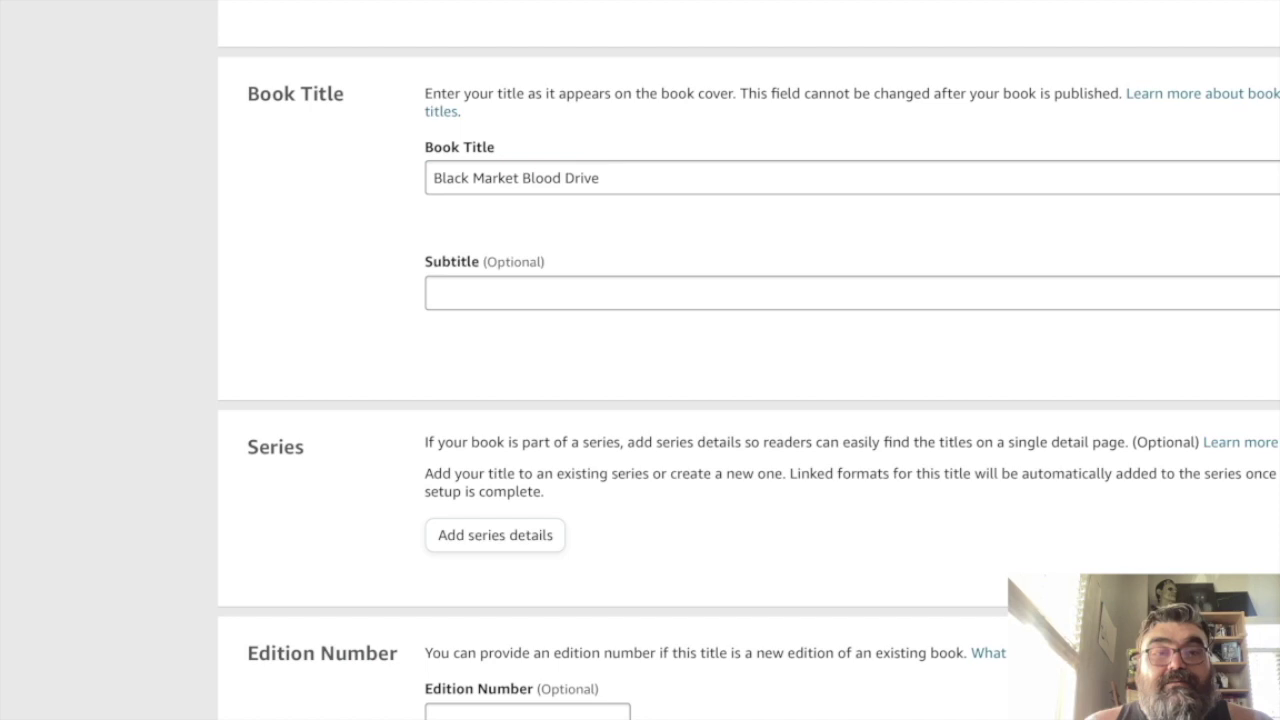
scroll(640, 400, "down", 12)
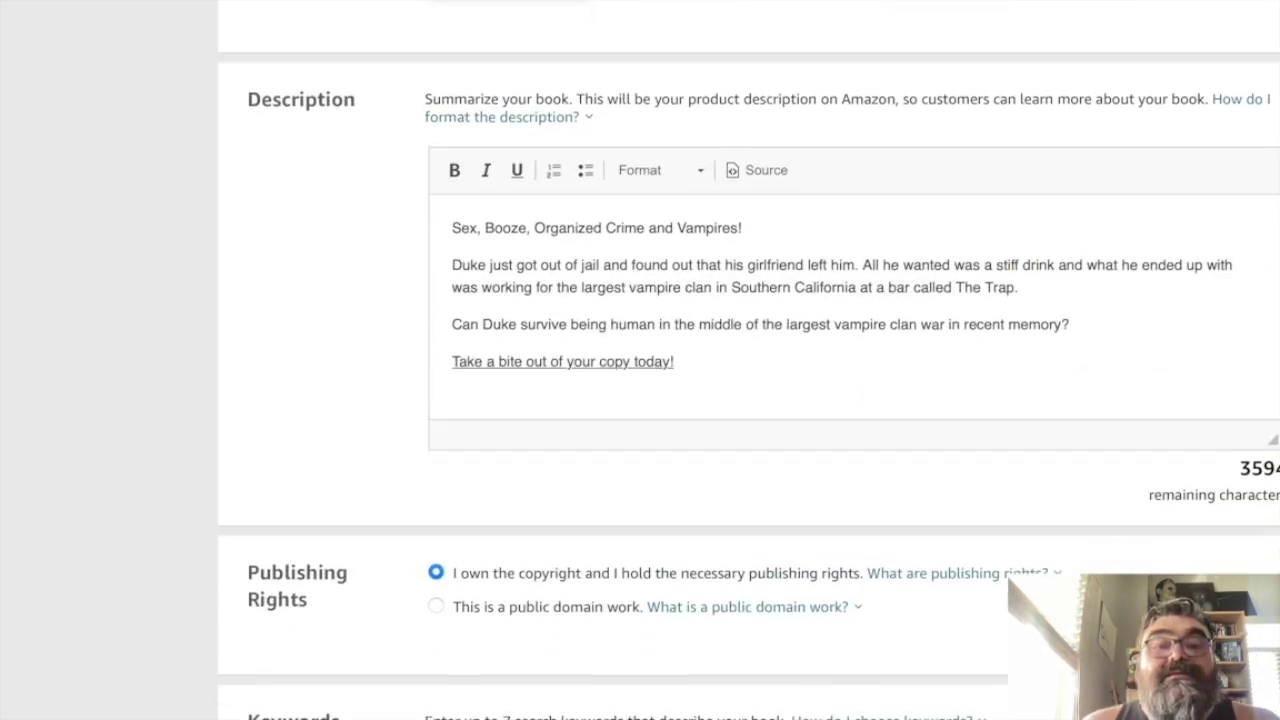
left_click_drag(674, 361, 452, 228)
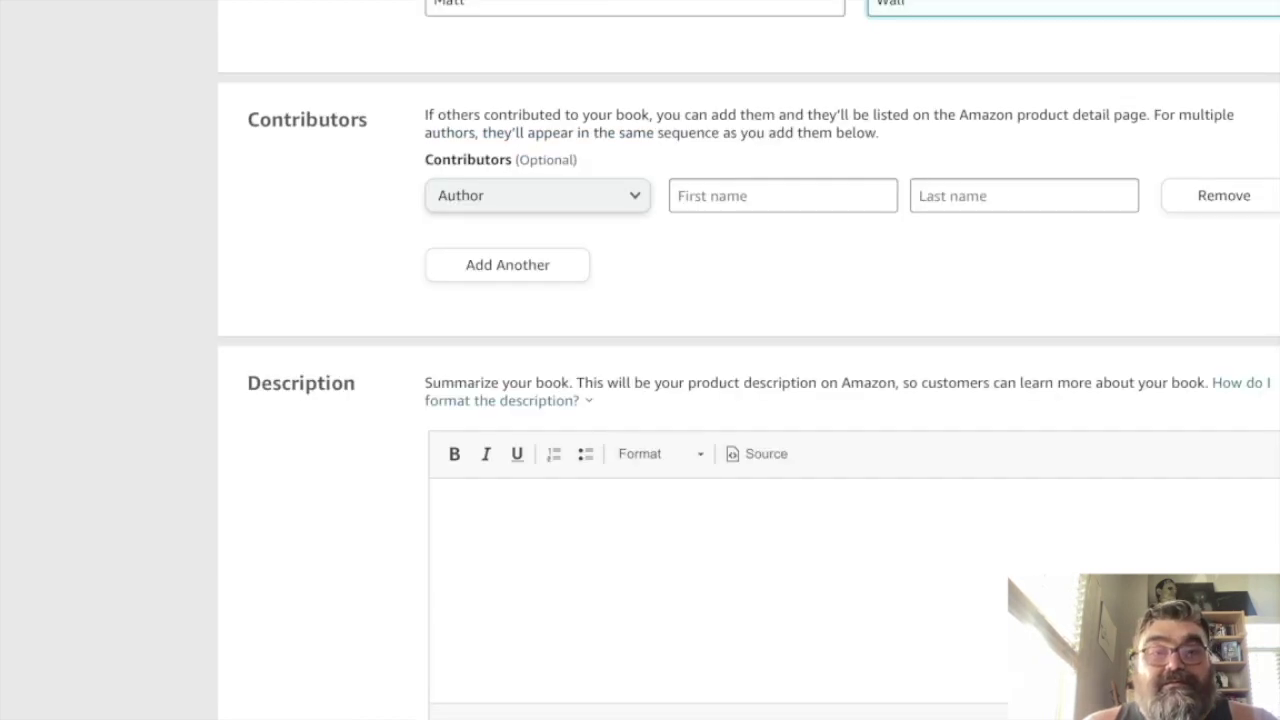
left_click(452, 511)
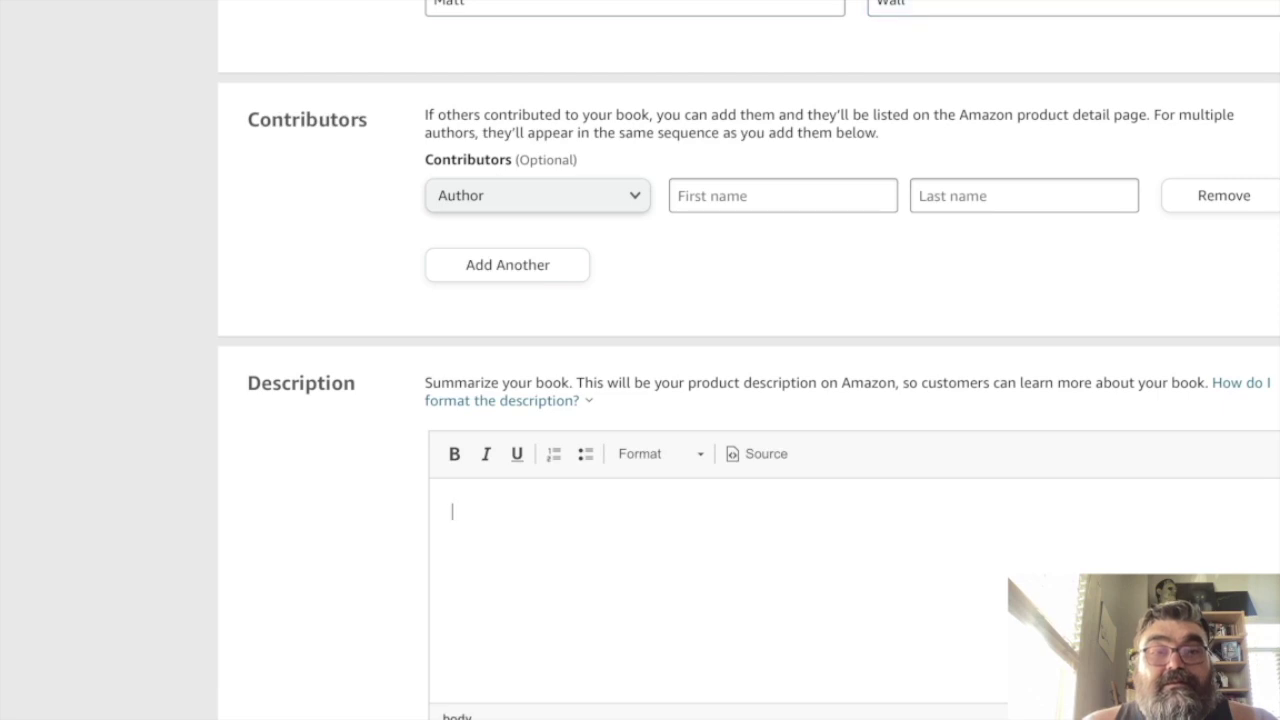
key("super+v")
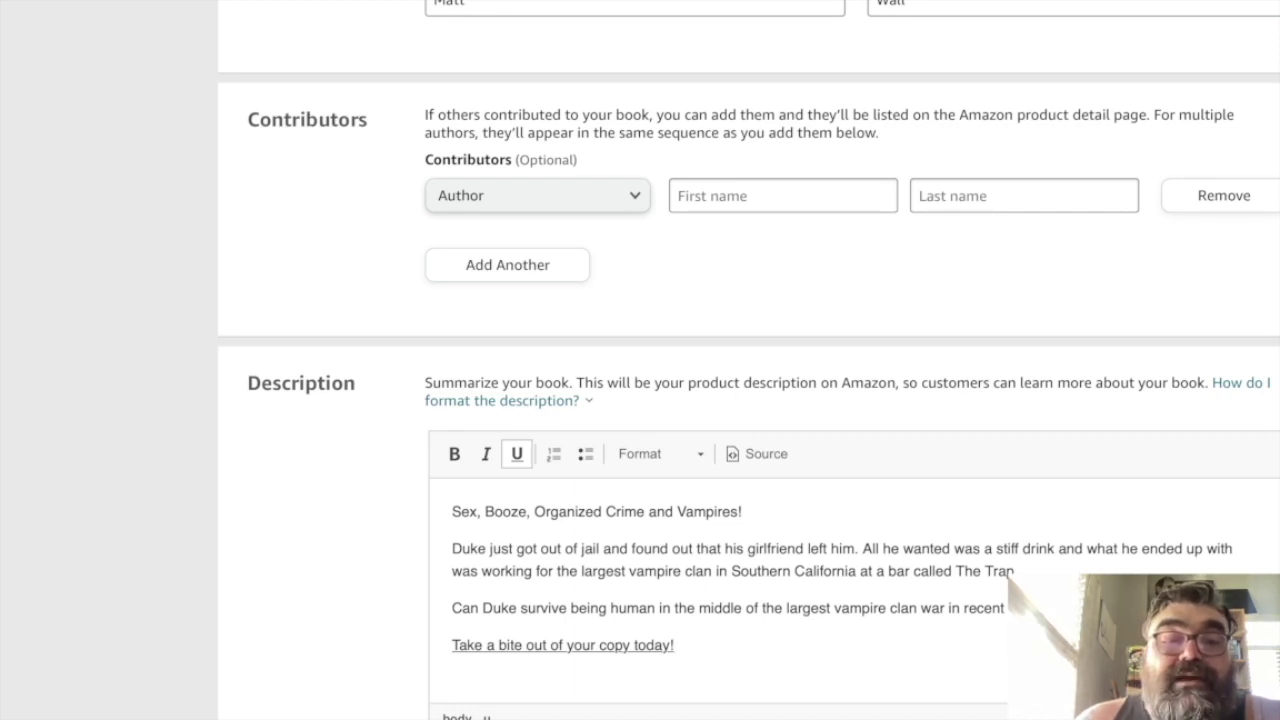
- Fill the first keyword box with "vampire, vampire crime, vampire clan, vampires"
scroll(749, 360, "down", 2)
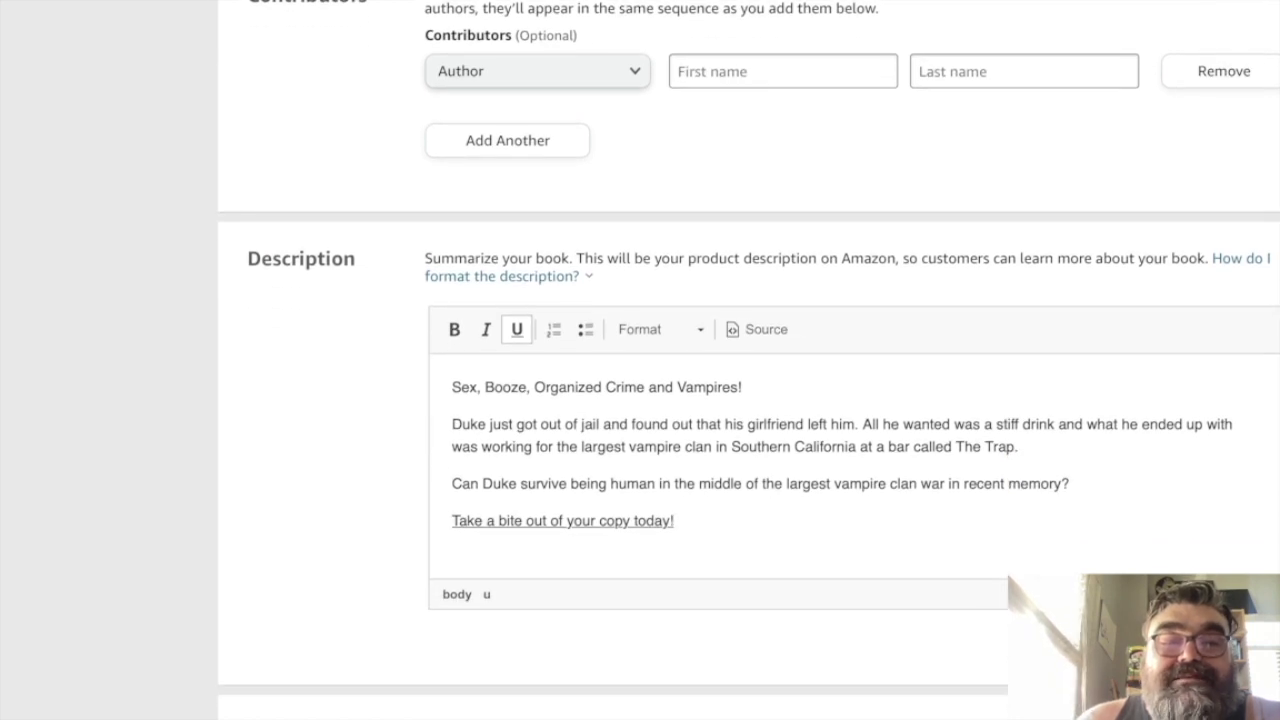
scroll(749, 360, "down", 4)
scroll(749, 360, "down", 5)
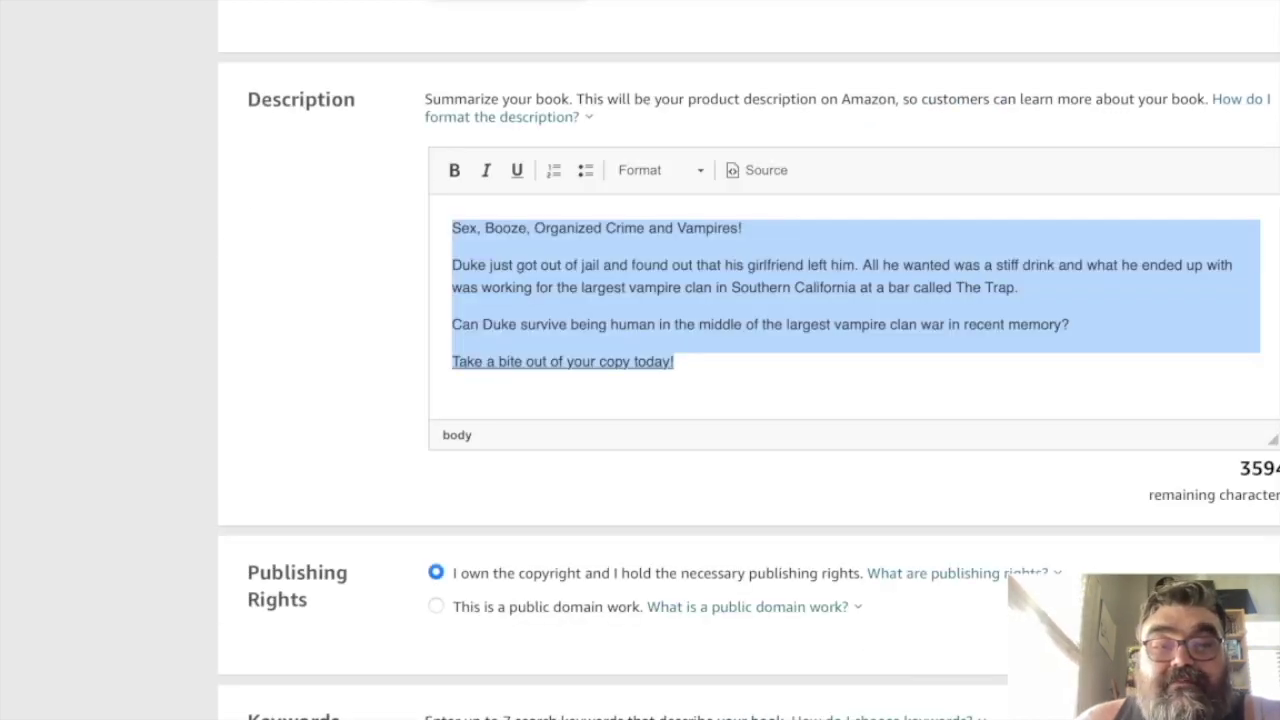
scroll(749, 360, "down", 10)
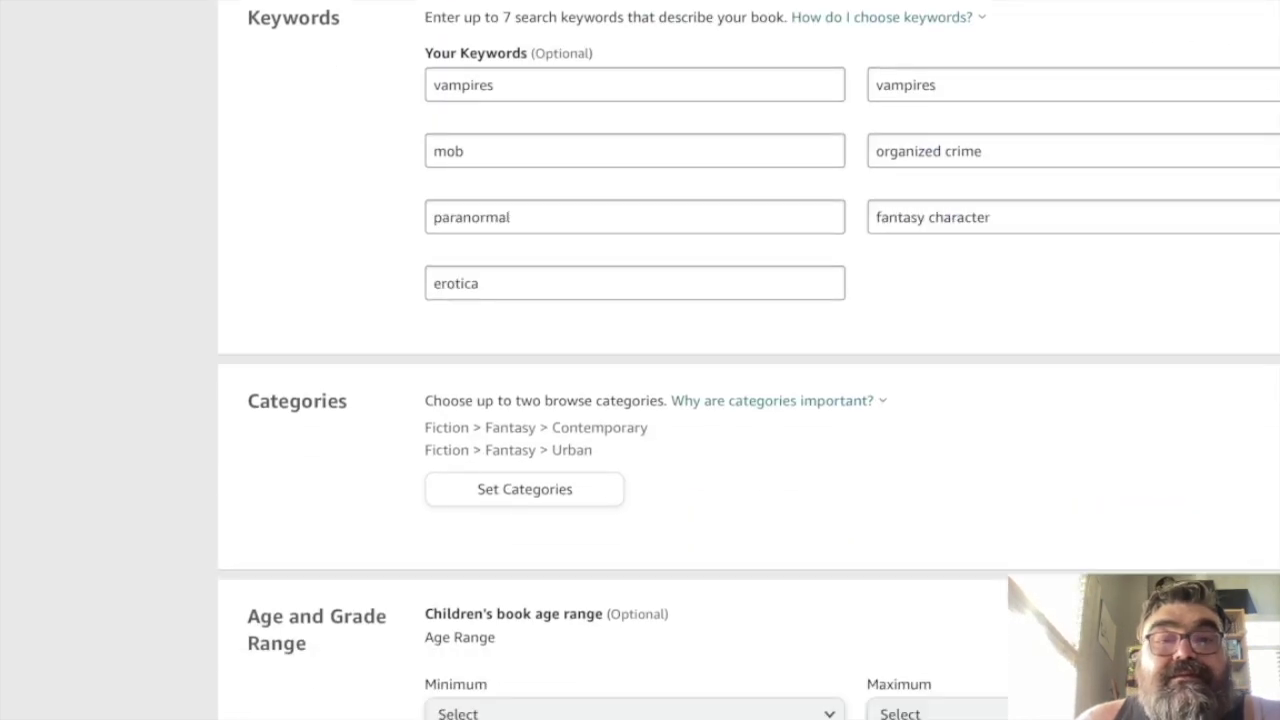
scroll(749, 360, "up", 1)
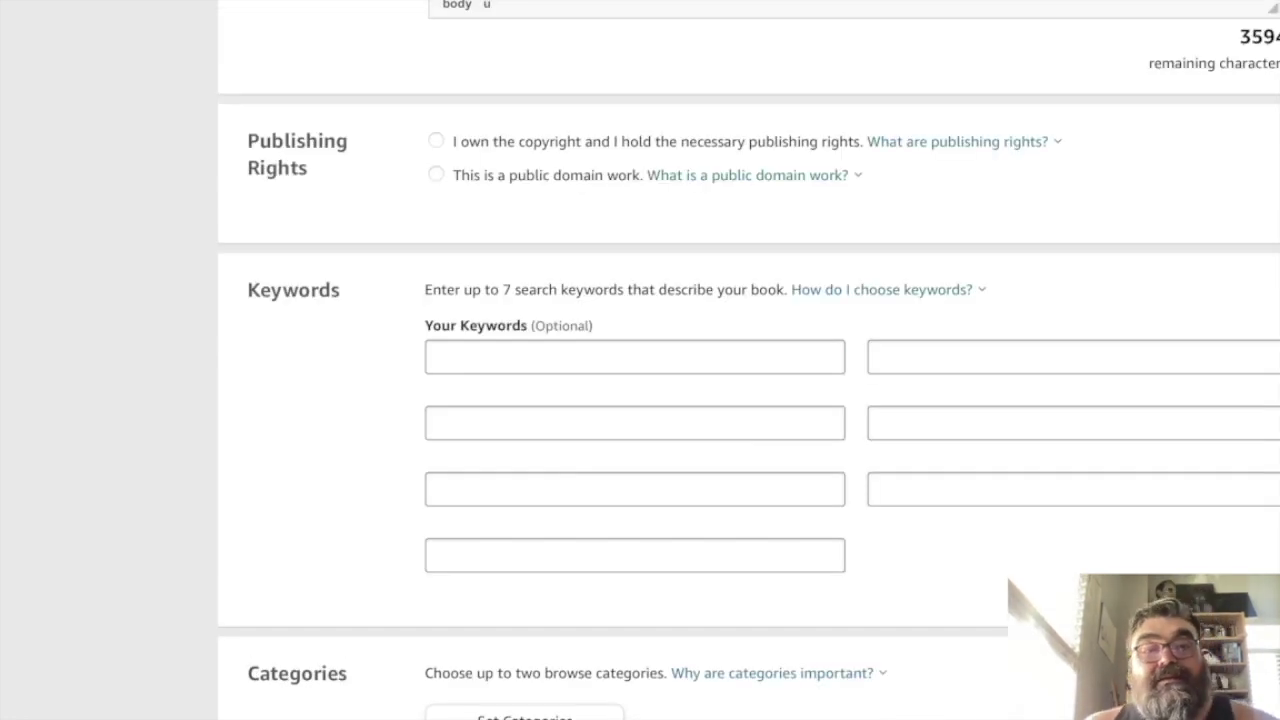
left_click(434, 357)
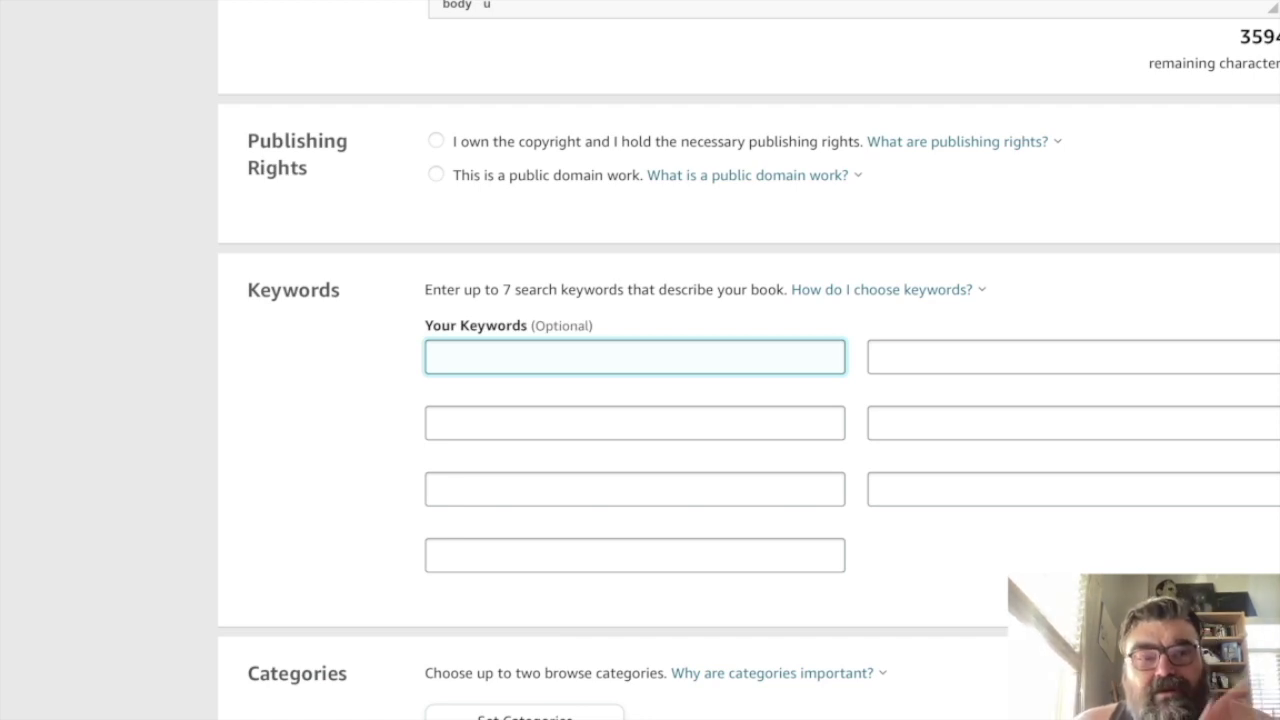
type("vmapir")
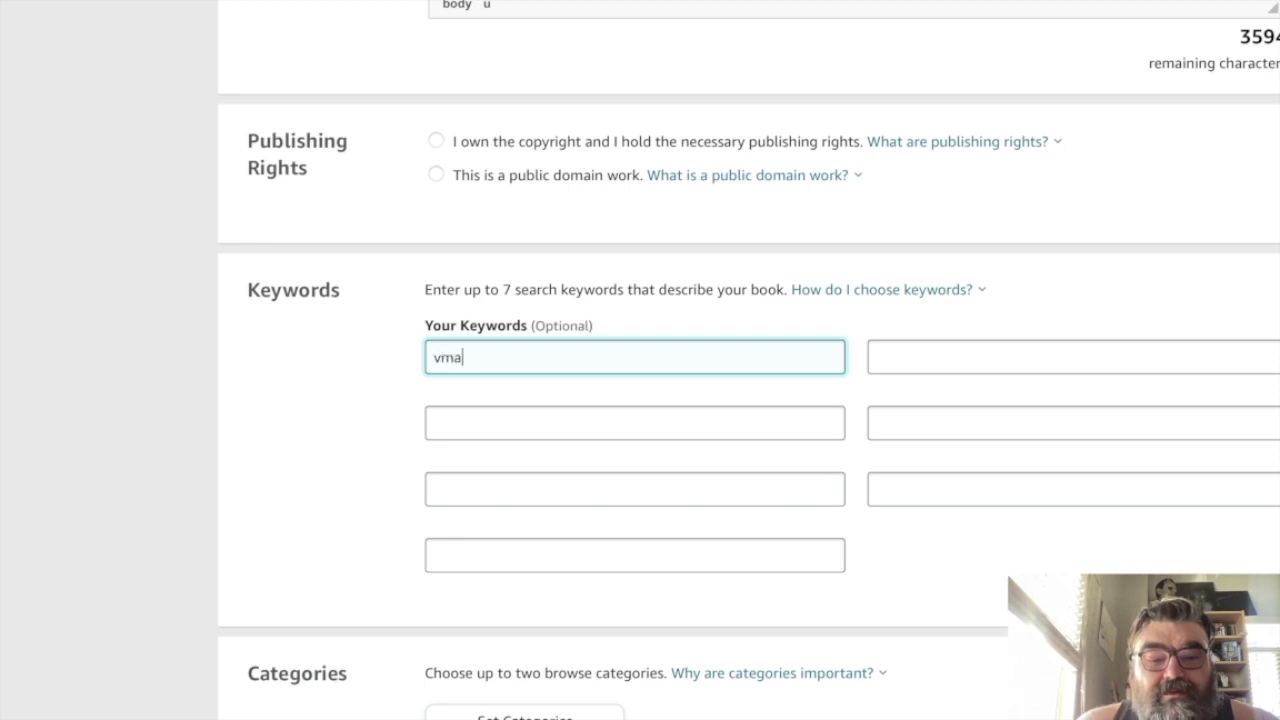
key("BackSpace")
key("BackSpace")
key("BackSpace")
key("BackSpace")
key("BackSpace")
type("ampire, vampire crime, vampire clan, vampire")
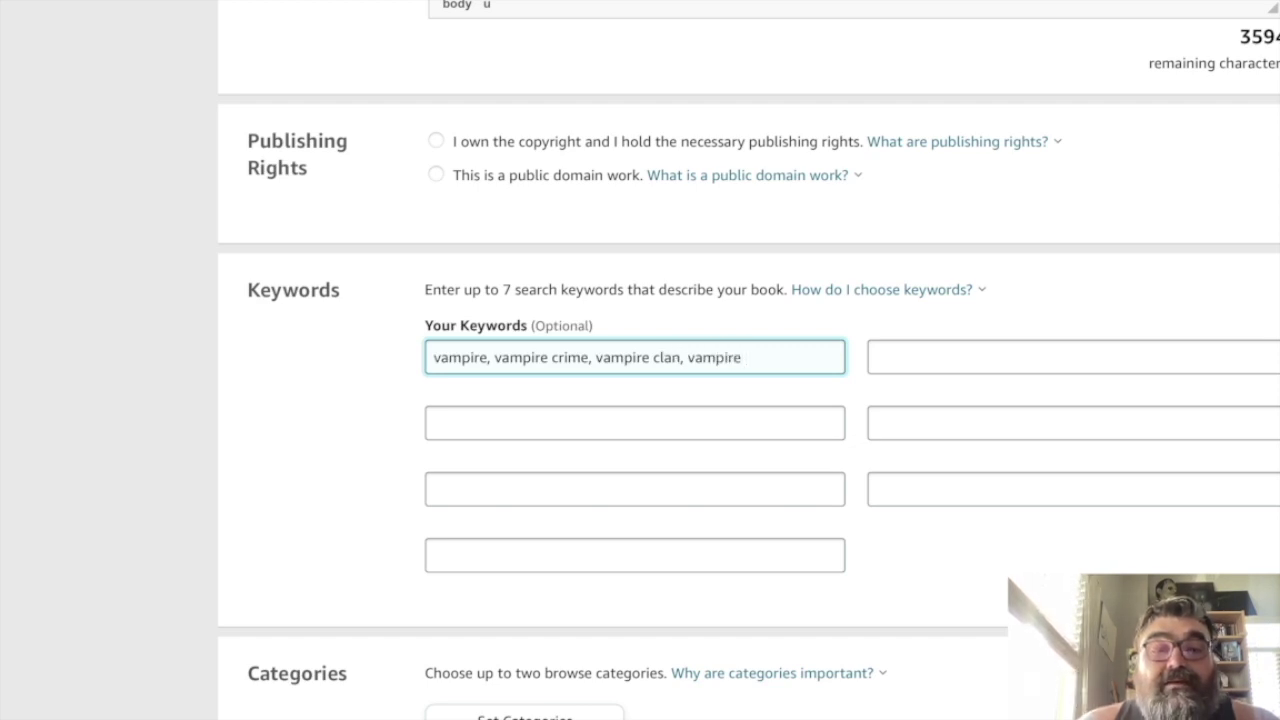
key("BackSpace")
type("s")
- Fill the second keyword box with "erotic vampire, vampire erotica, dark fantasy,"
left_click(877, 357)
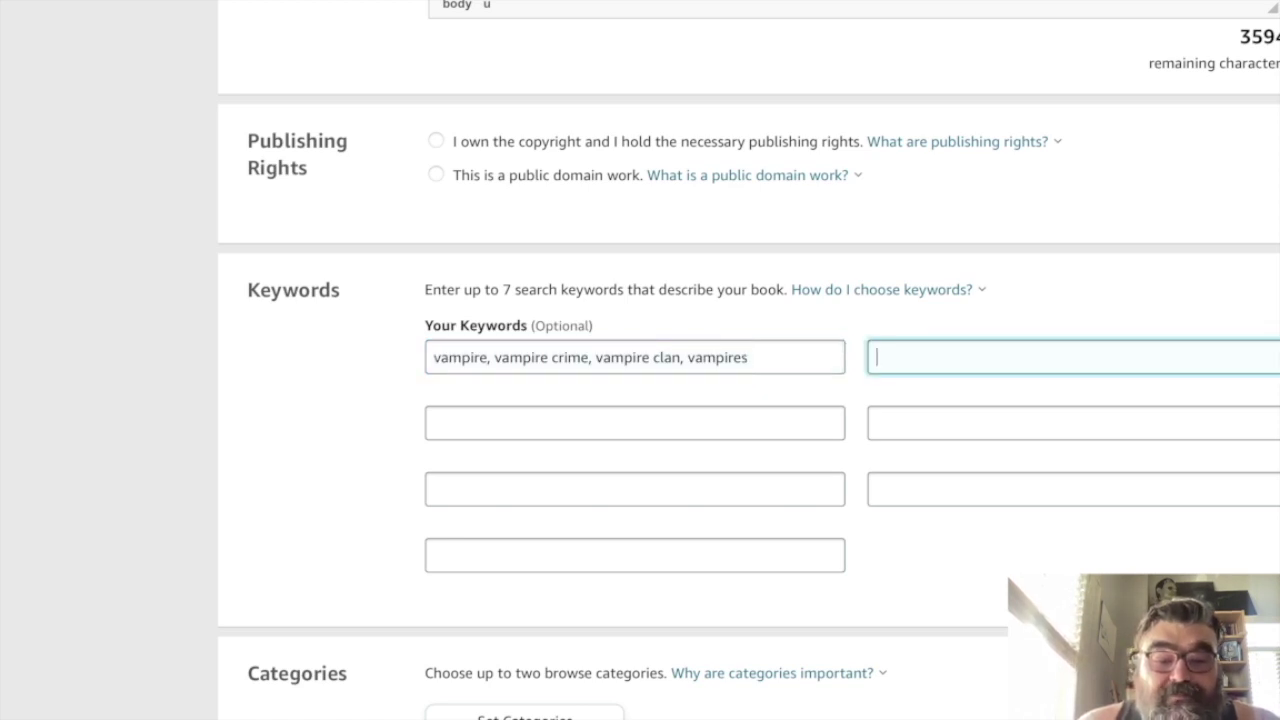
type("erotic")
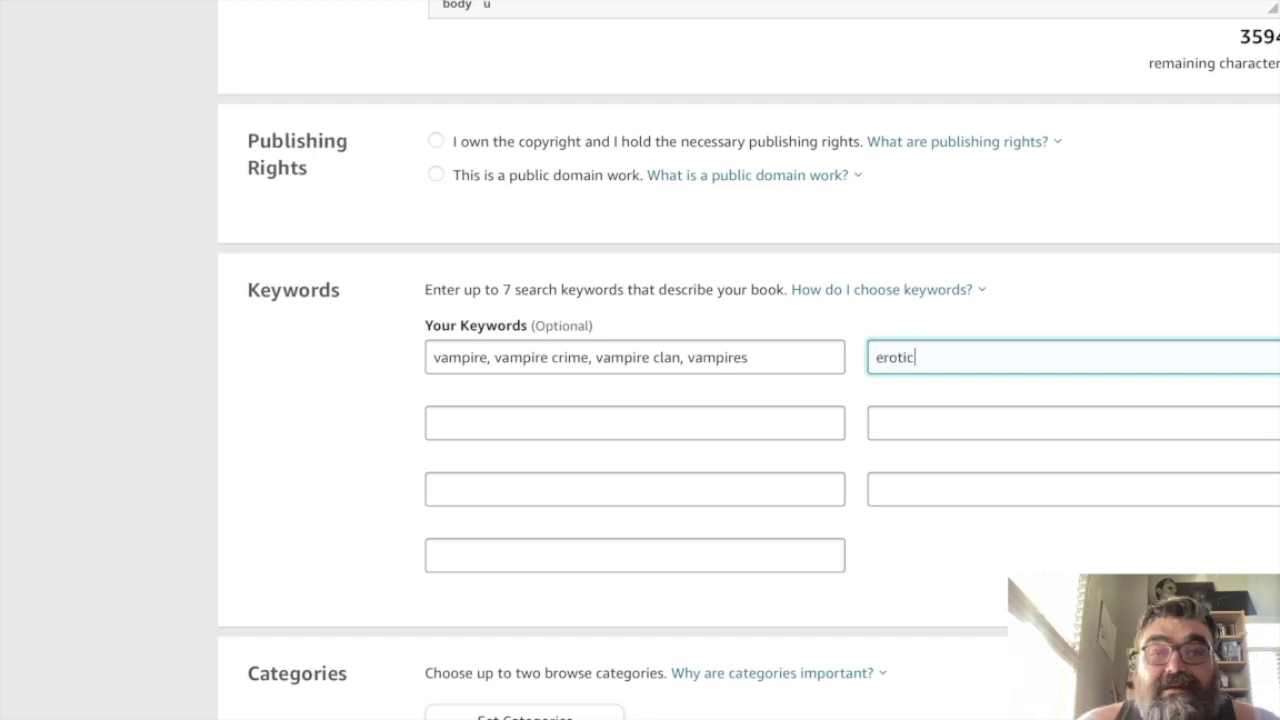
type(" vampire")
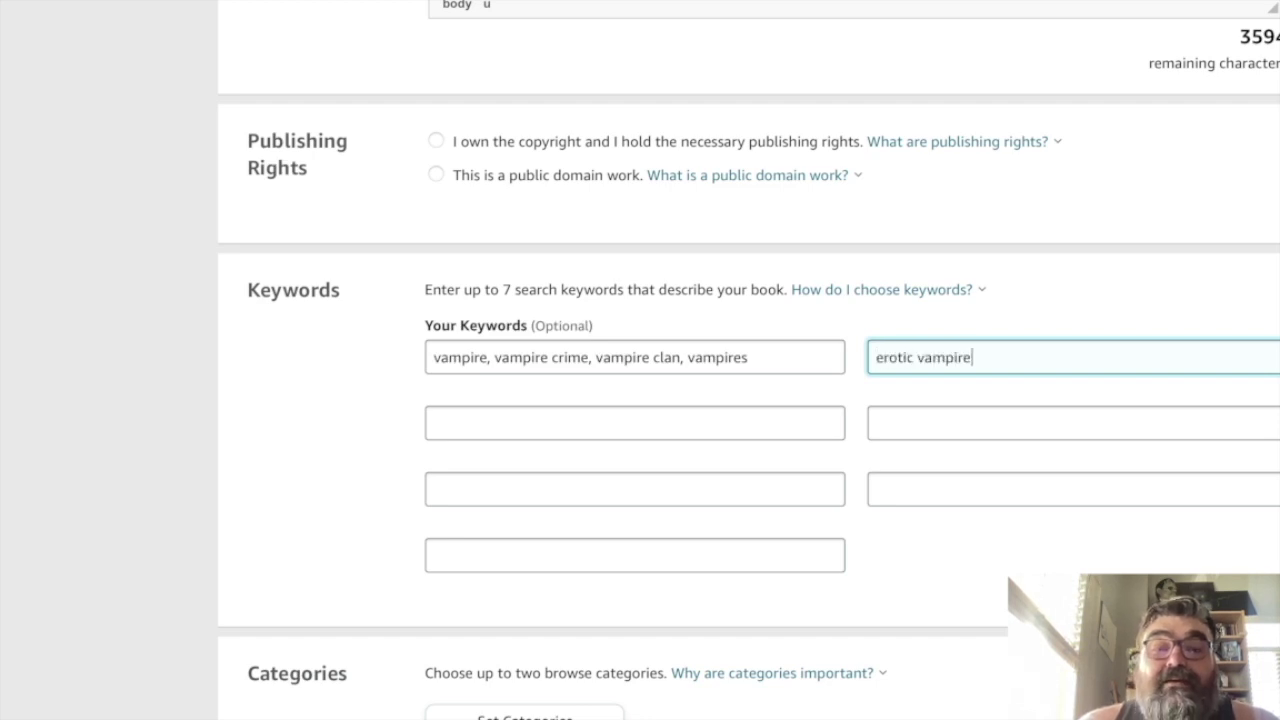
type(", ")
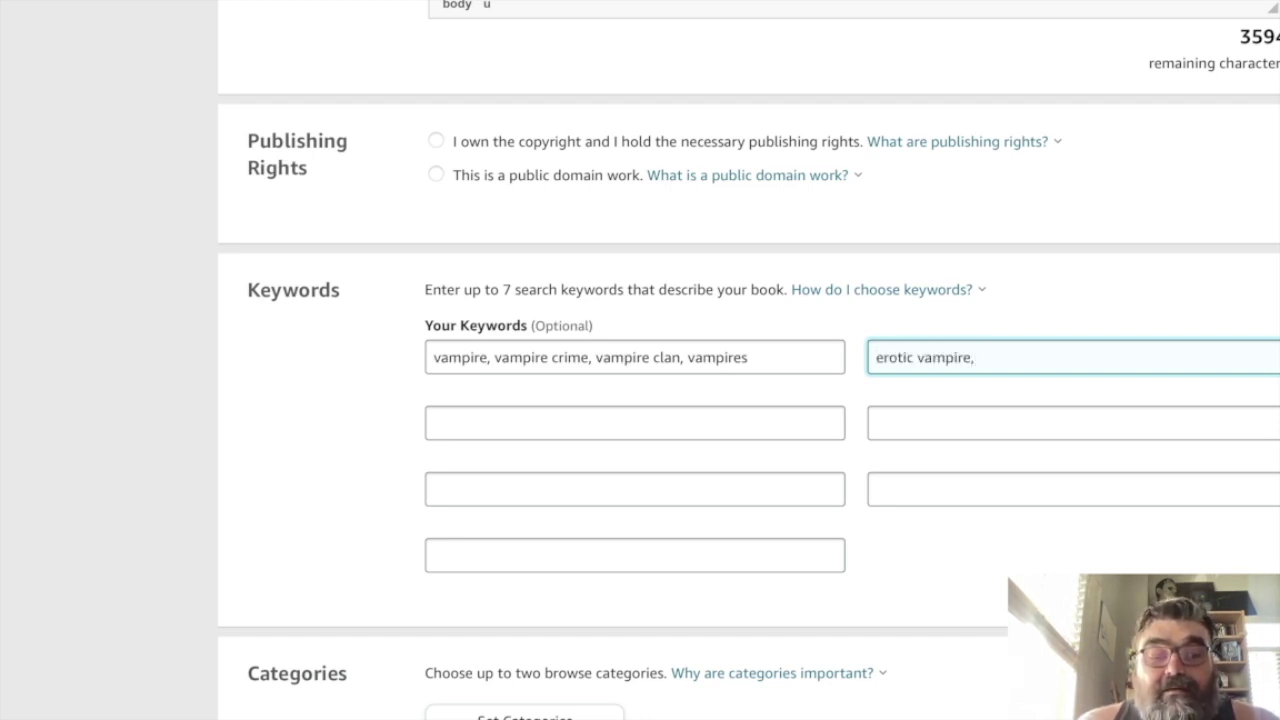
type("vampire")
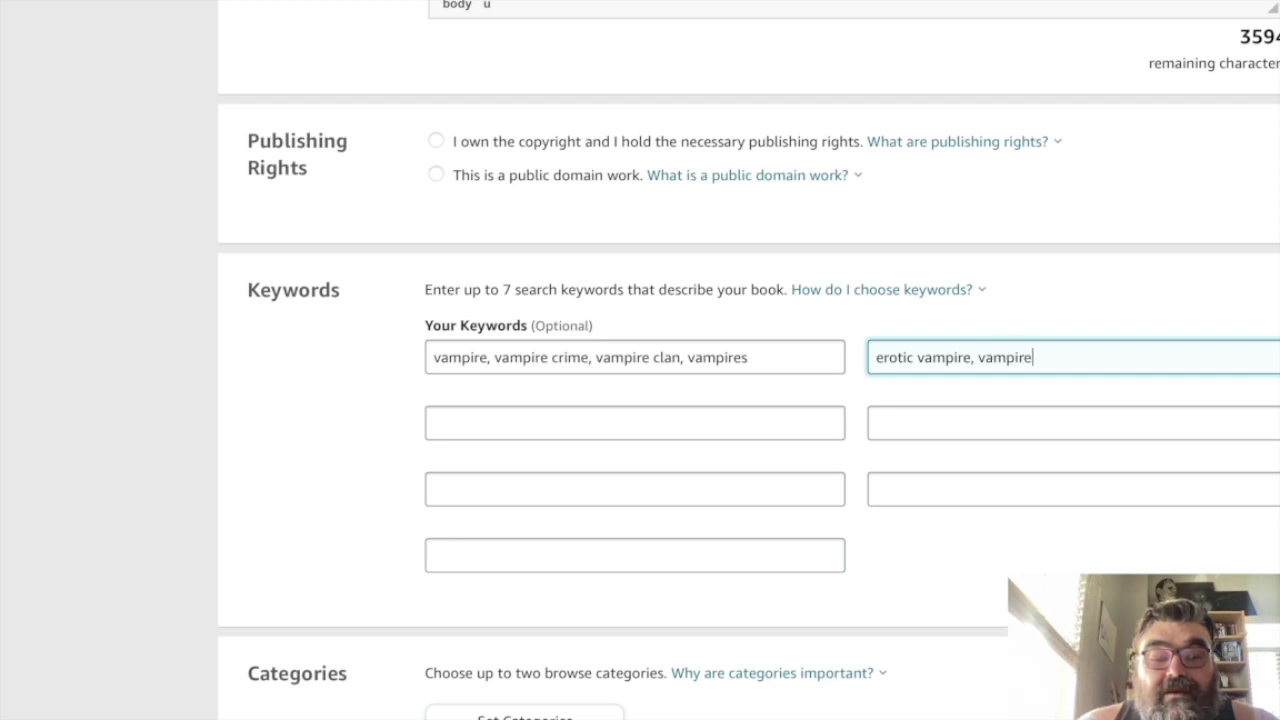
type(" erotica, ")
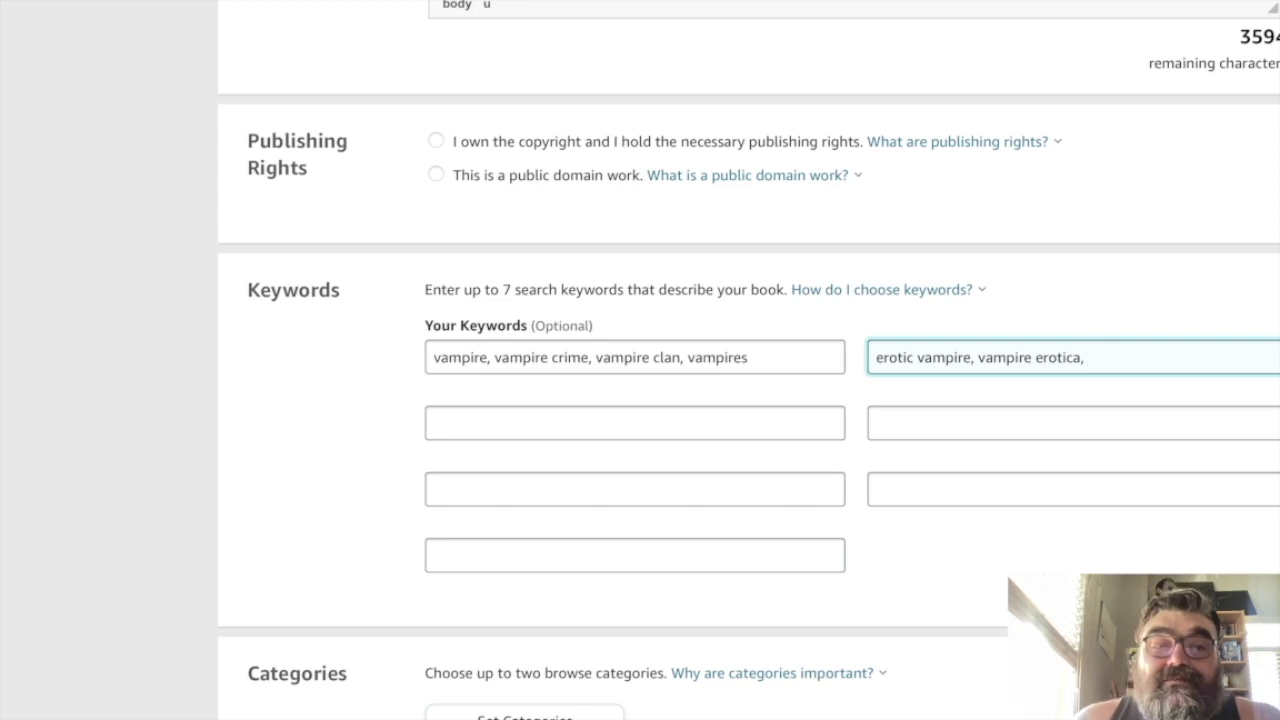
type("dark ")
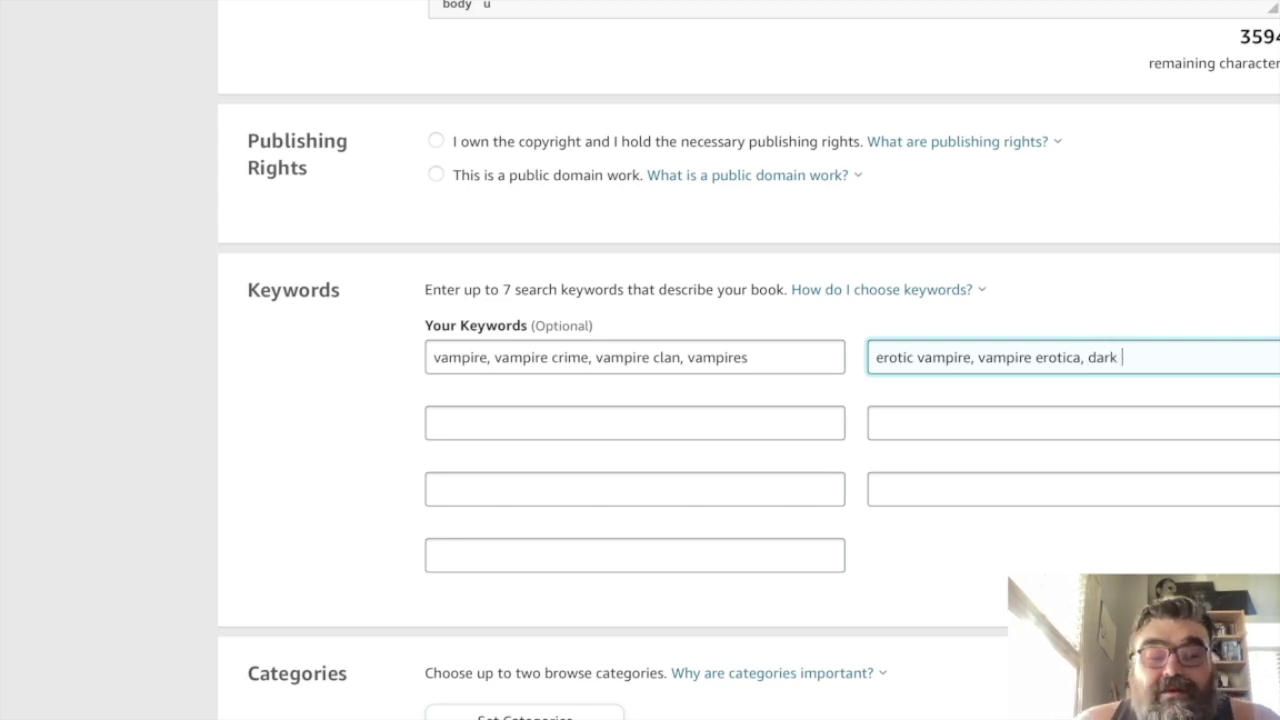
type("fatasty")
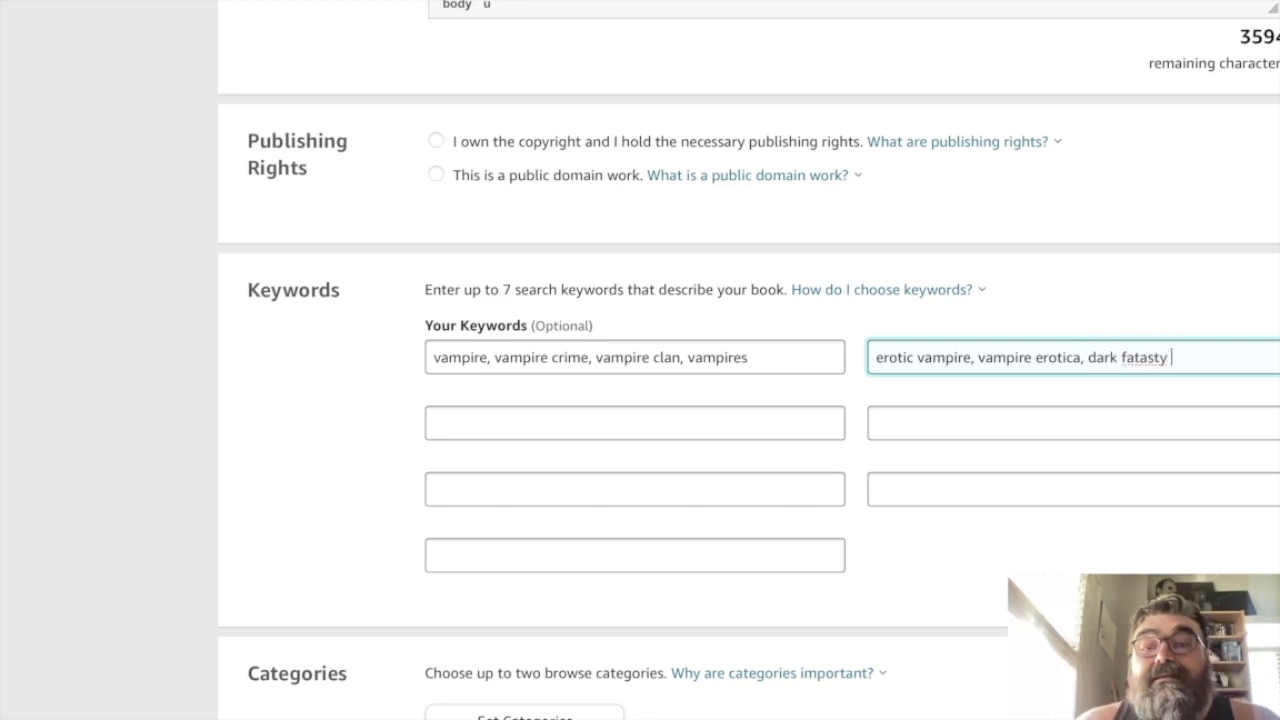
key("BackSpace")
key("BackSpace")
key("BackSpace")
key("BackSpace")
key("BackSpace")
key("BackSpace")
type("nta")
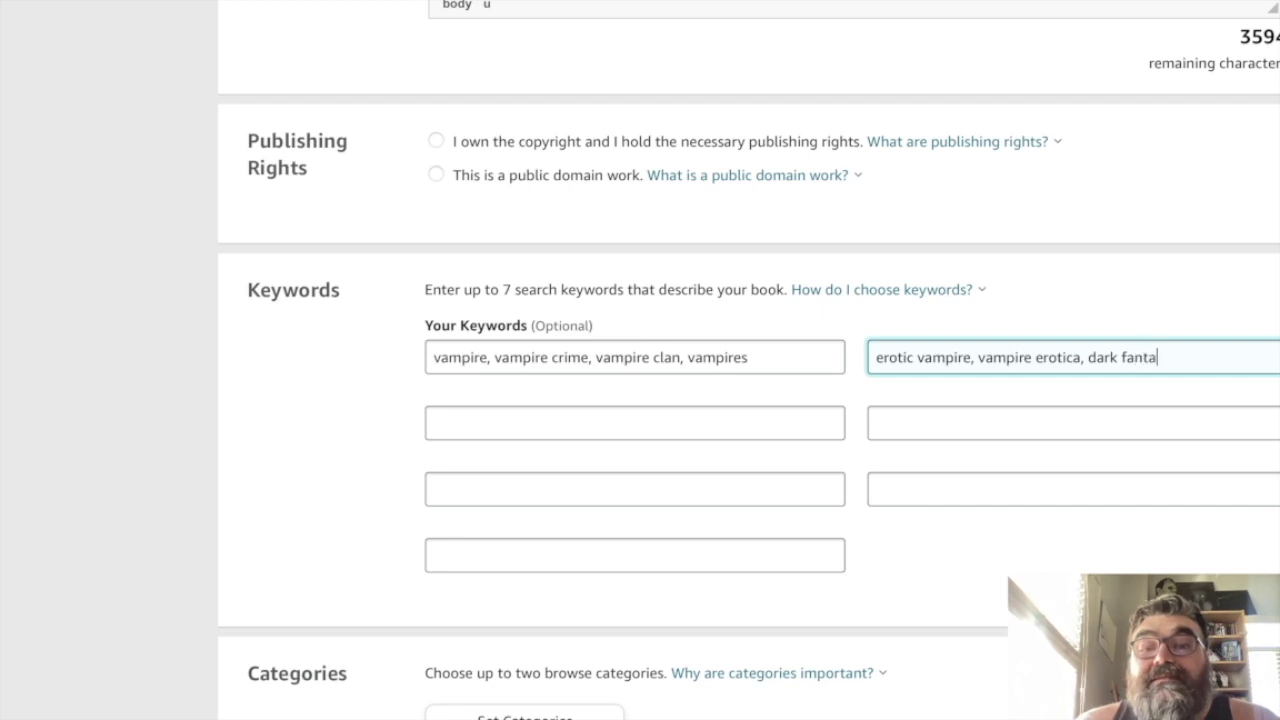
type("sty, ")
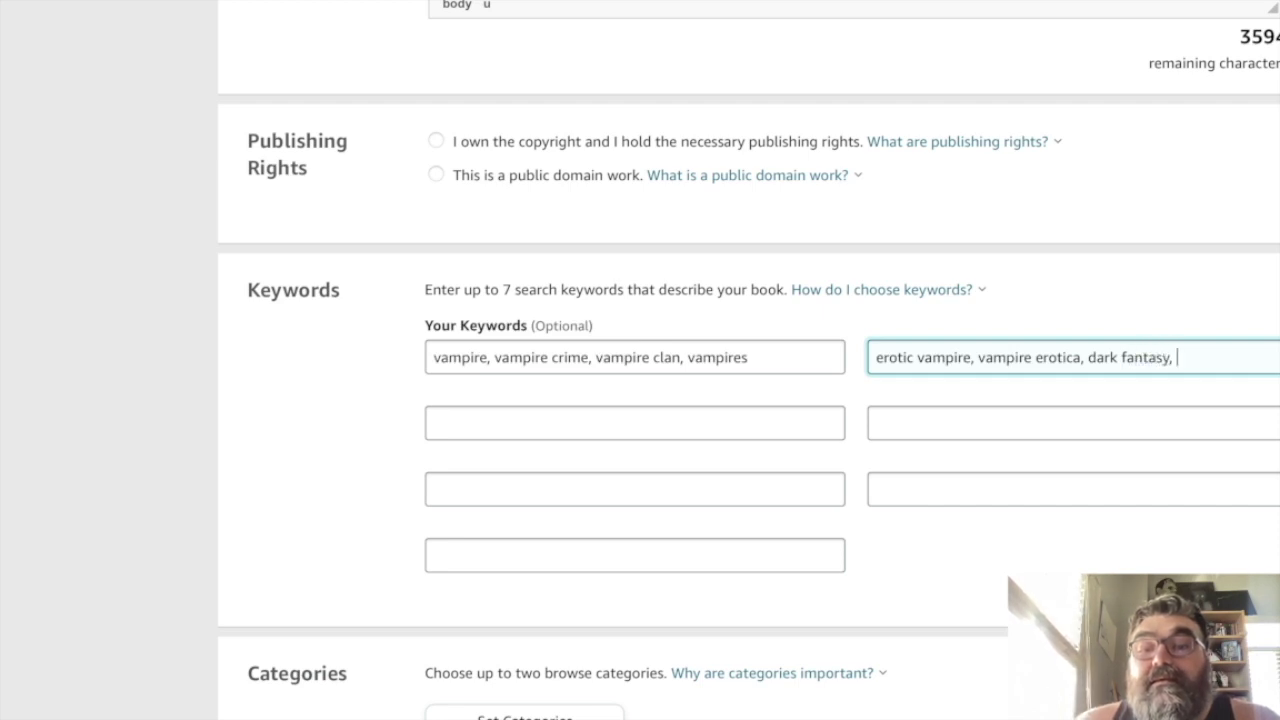
type("urb")
key("BackSpace")
key("BackSpace")
key("BackSpace")
- Fill the third keyword box with "urban fantasy, southern California, mob, mafia,"
left_click(434, 423)
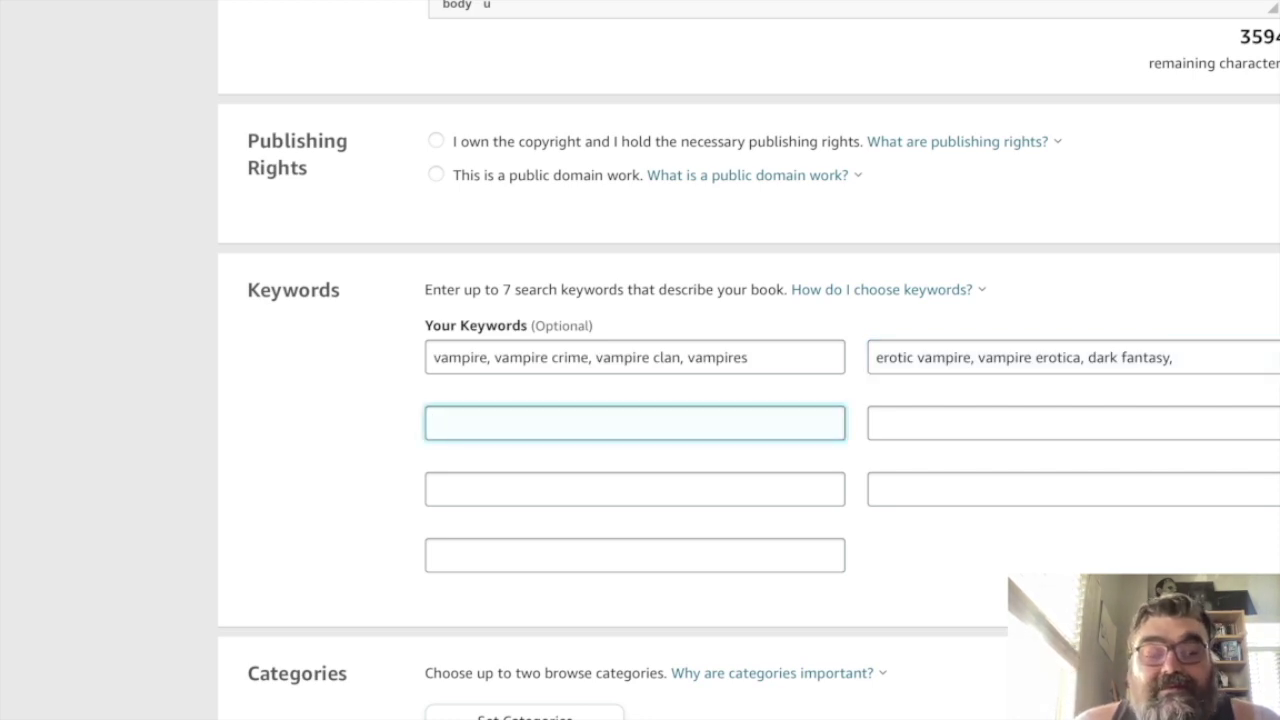
type("urban fa")
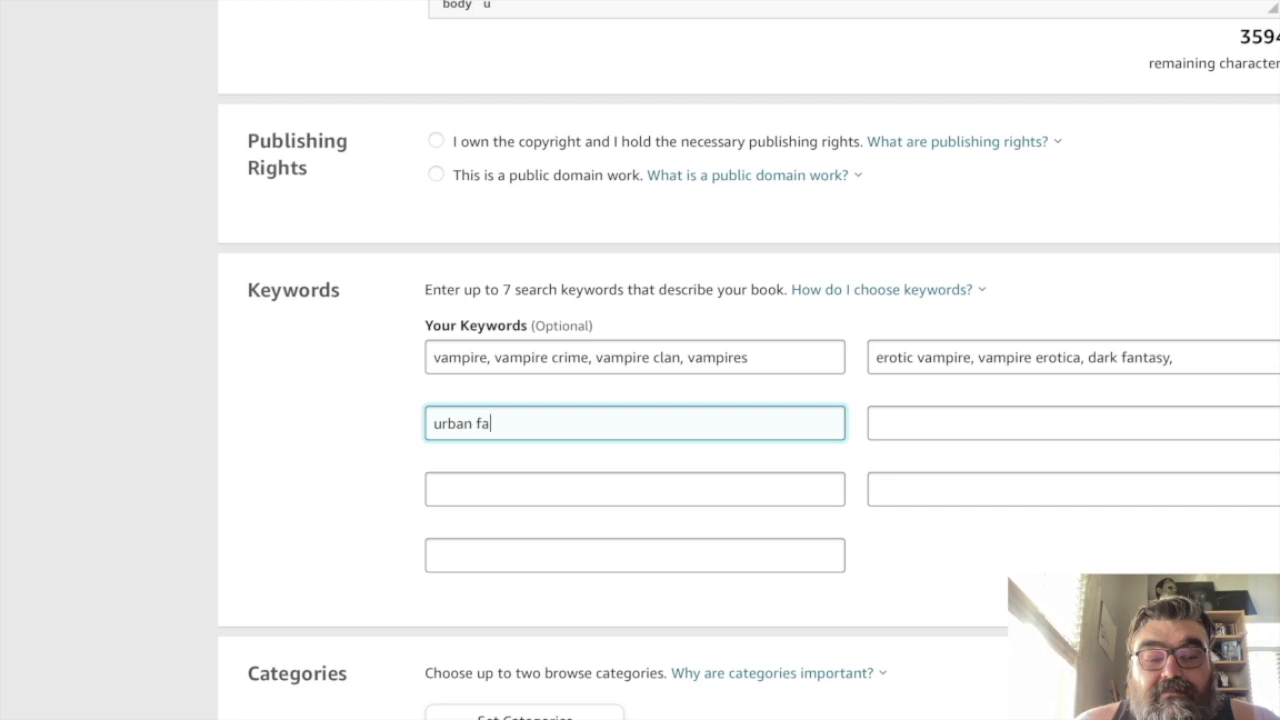
type("ntasy, south")
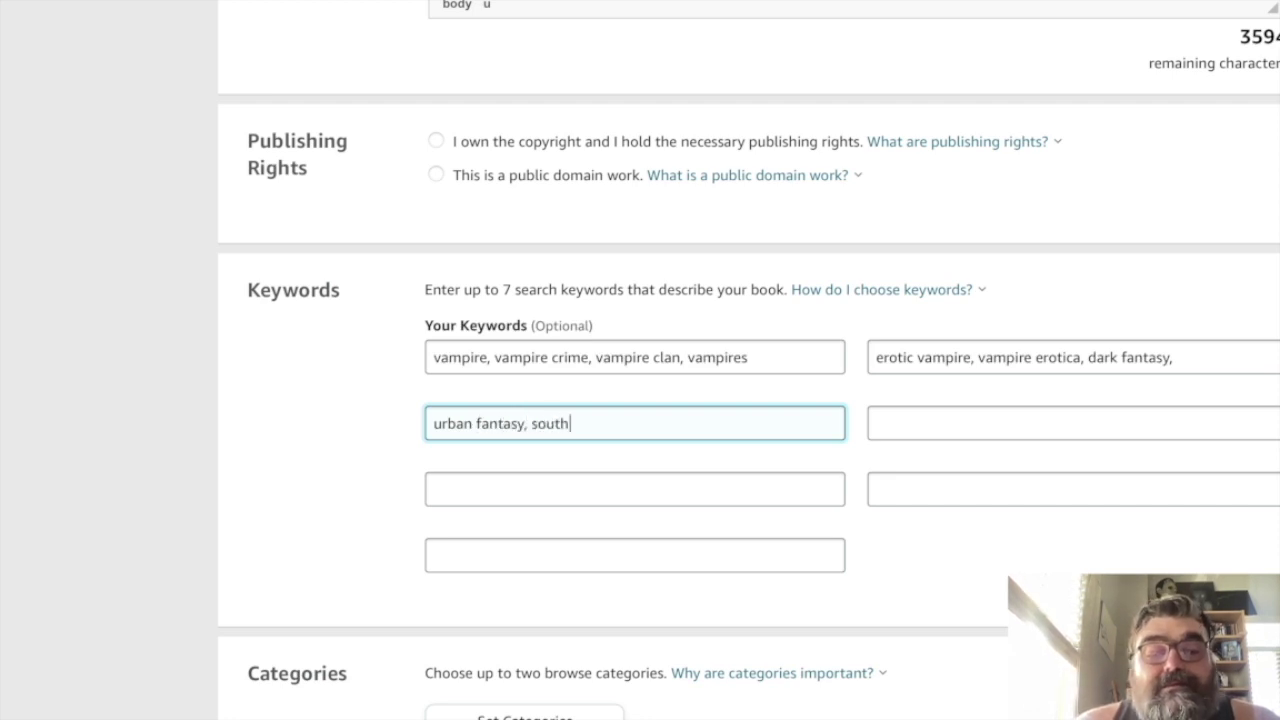
type("ern califr")
key("BackSpace")
type("ornia,")
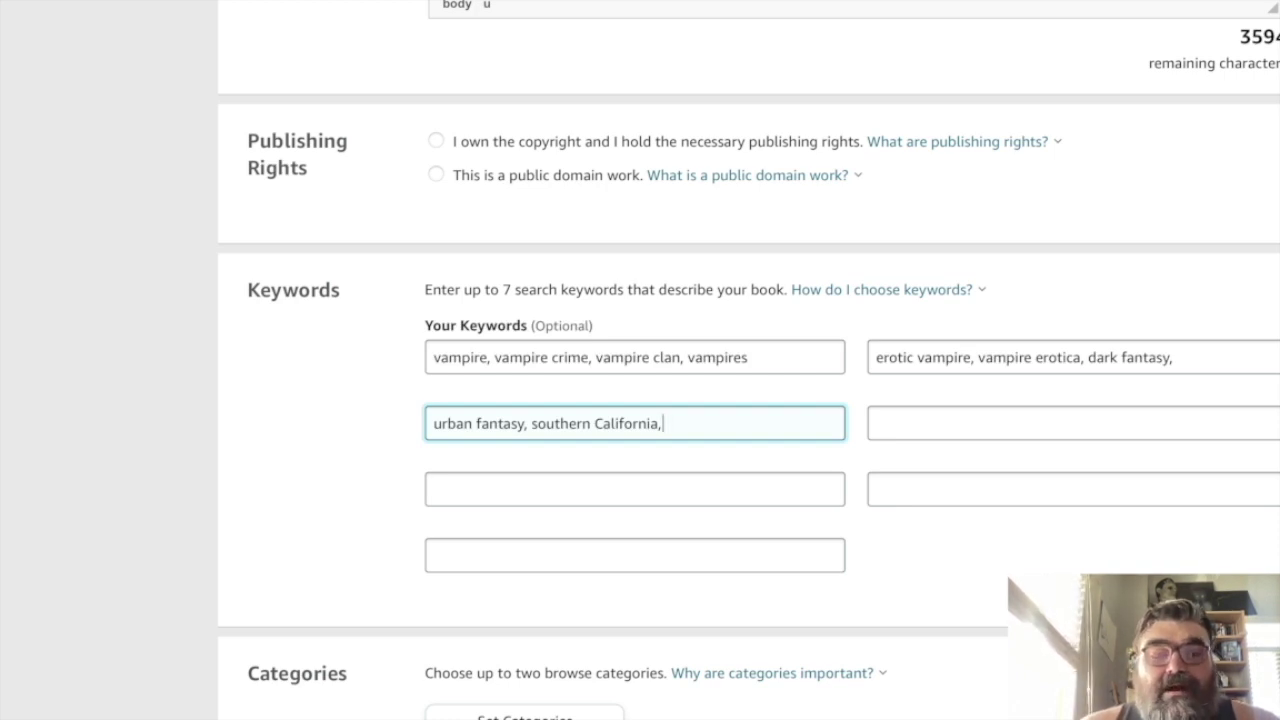
type("mob,")
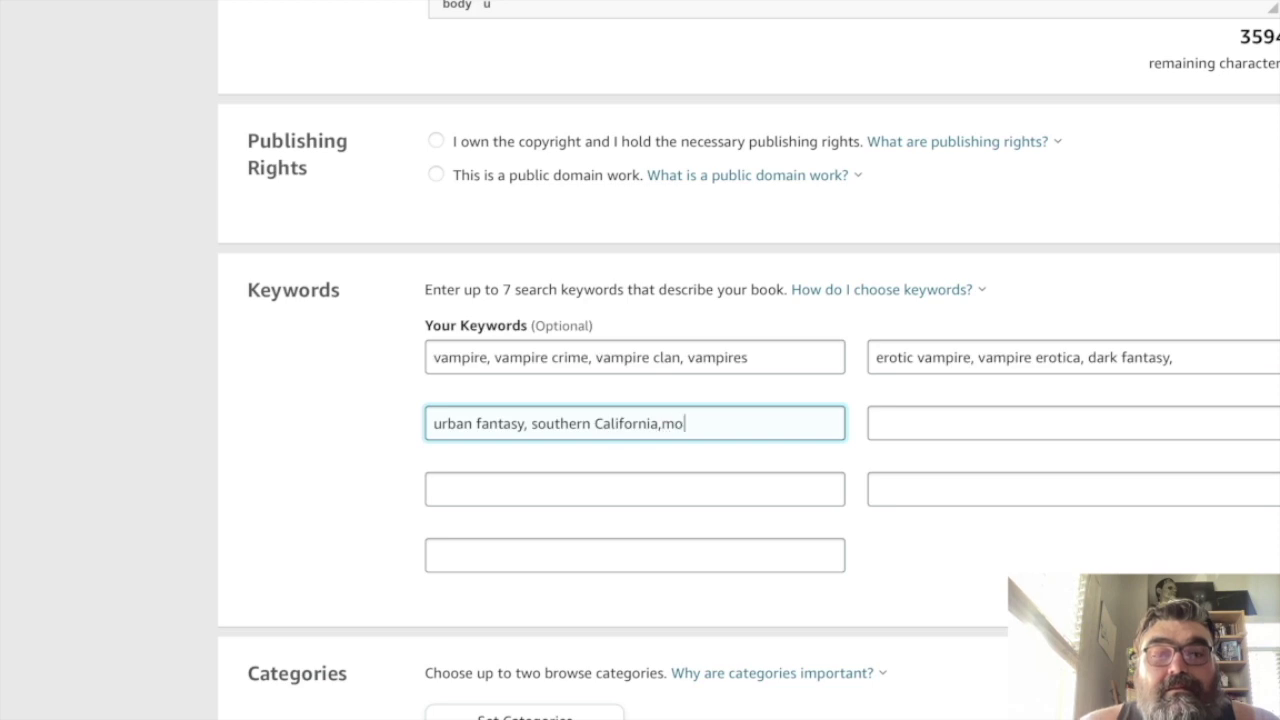
key("BackSpace")
key("BackSpace")
key("BackSpace")
key("BackSpace")
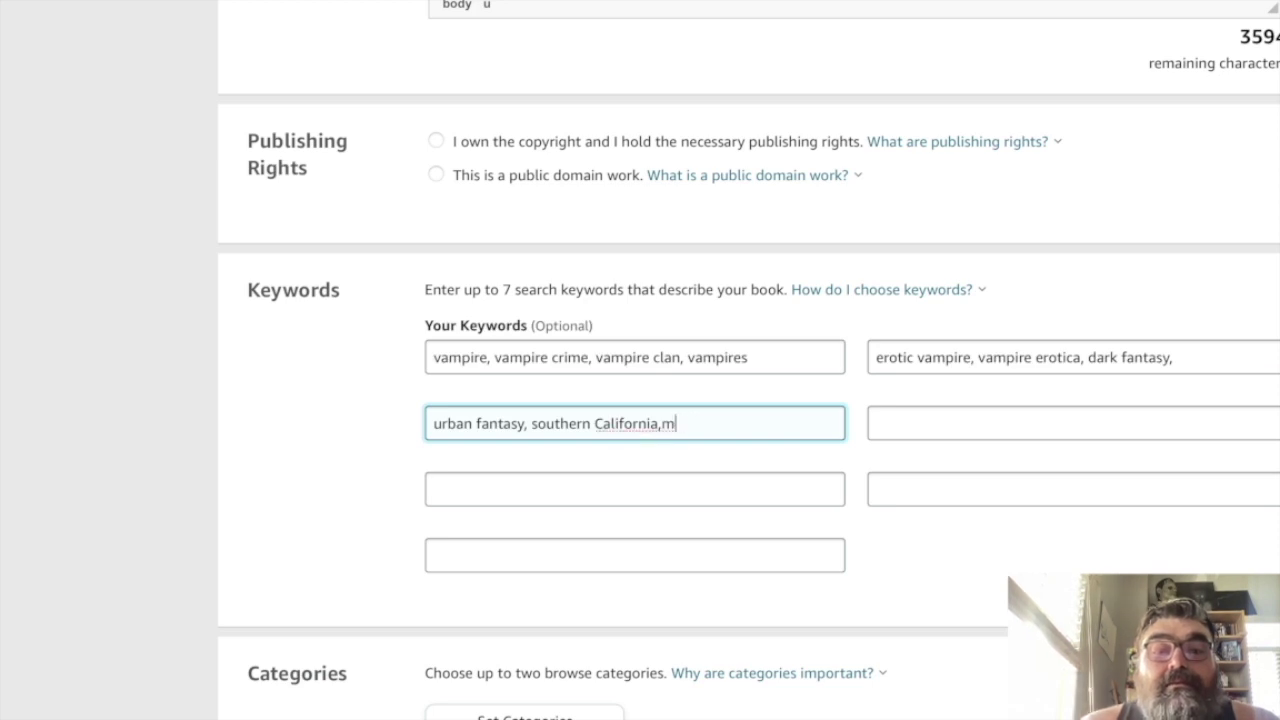
type("mob, mafia")
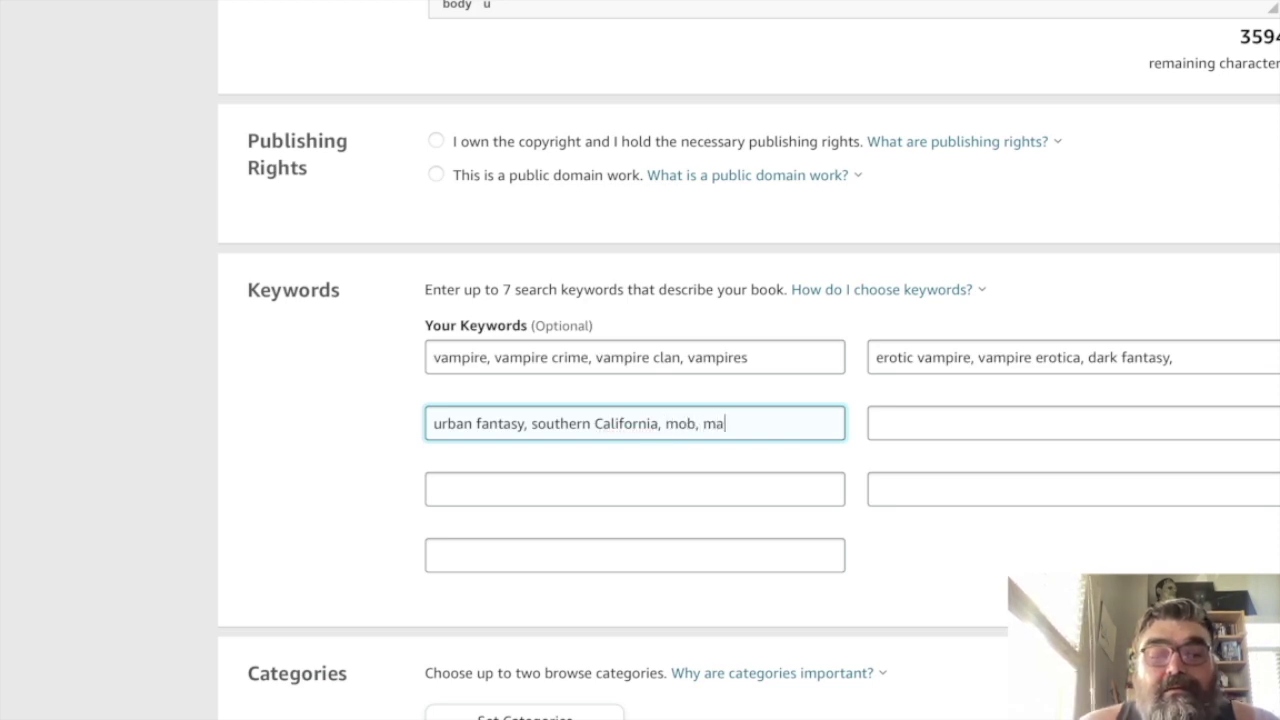
- Fill the fourth keyword box with "organized crime, drugs, alcohol, blood, poison,"
key("Tab")
type("orginaiz")
key("BackSpace")
key("BackSpace")
key("BackSpace")
key("BackSpace")
key("BackSpace")
type("anized ")
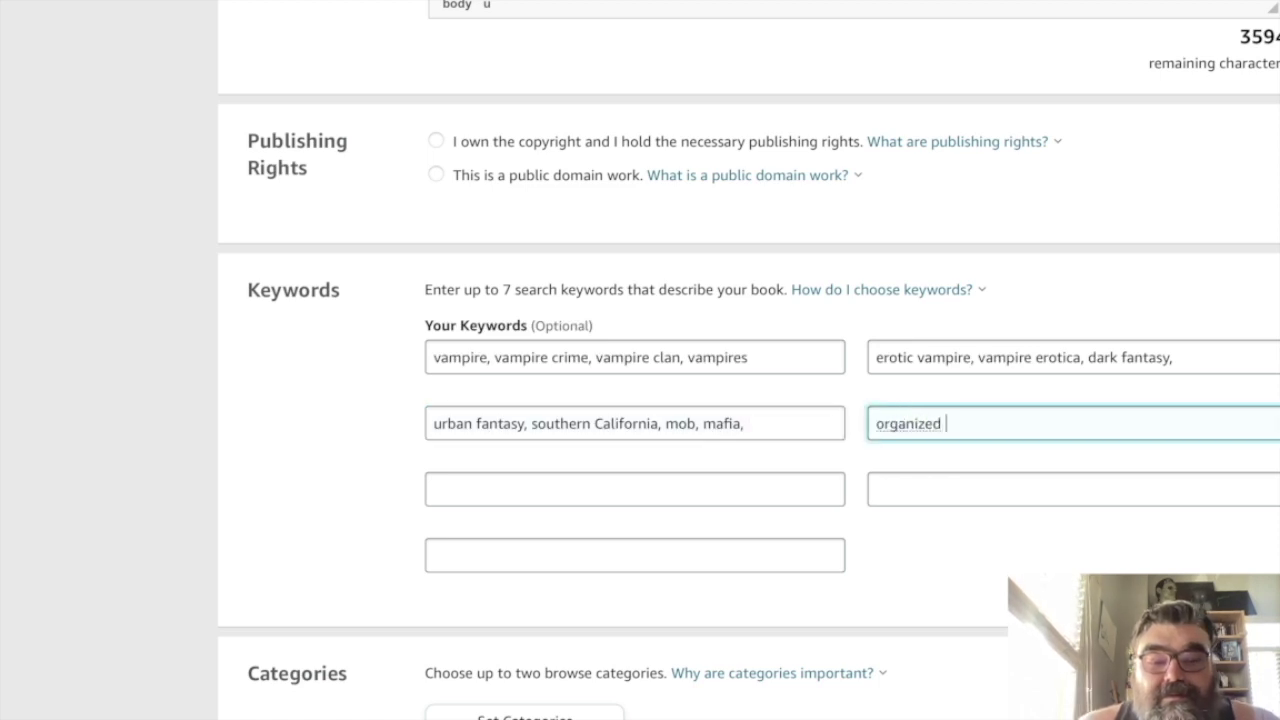
type("crime, drugs, ")
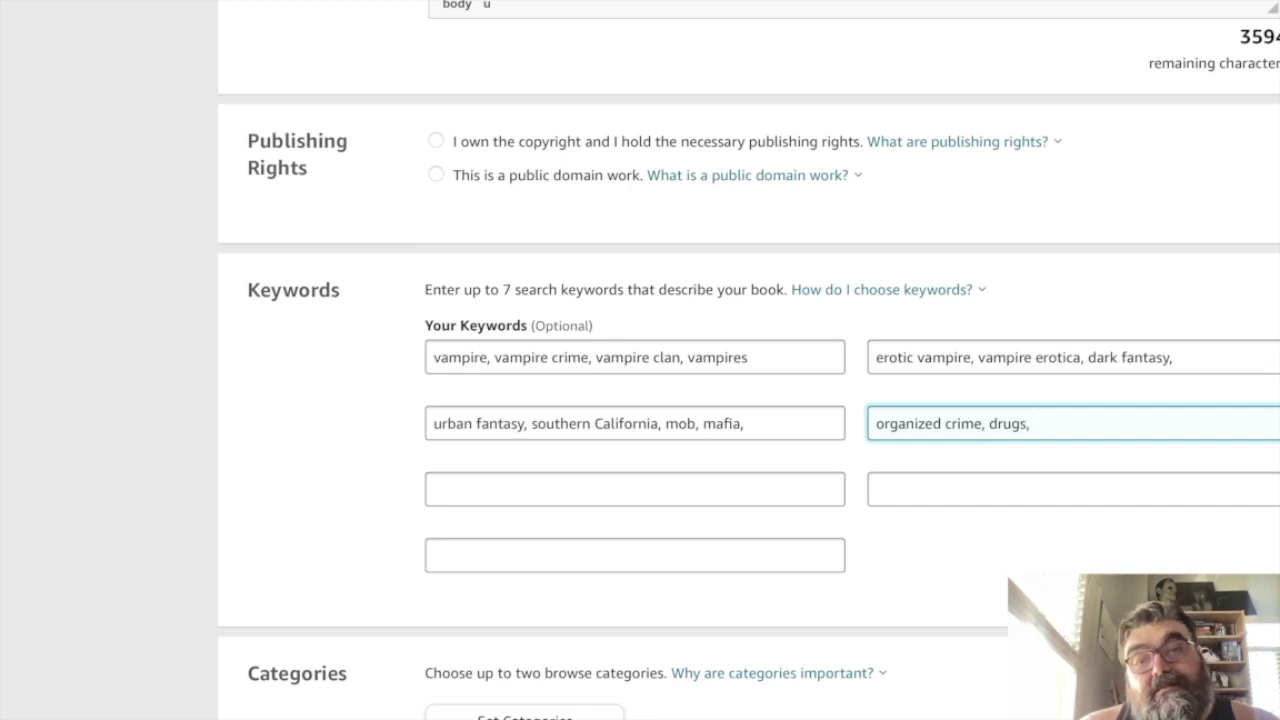
type("alcholc")
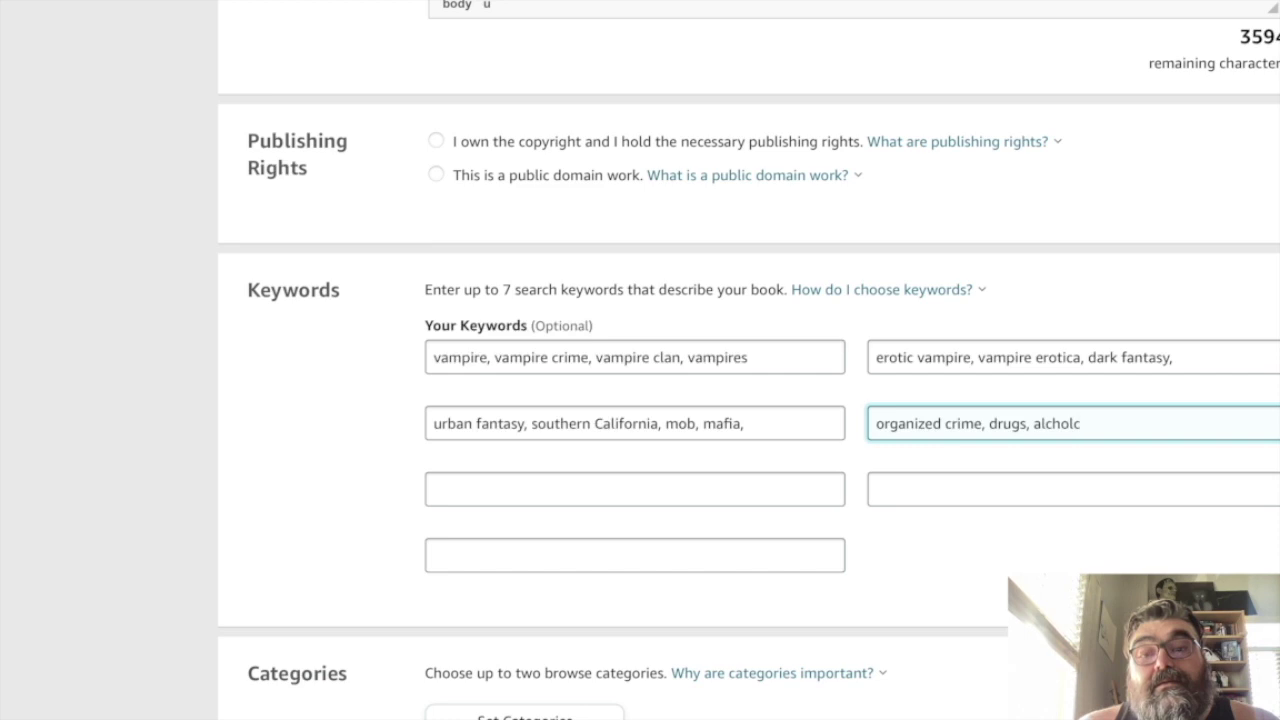
key("BackSpace")
key("BackSpace")
key("BackSpace")
key("BackSpace")
type("ohol, blood")
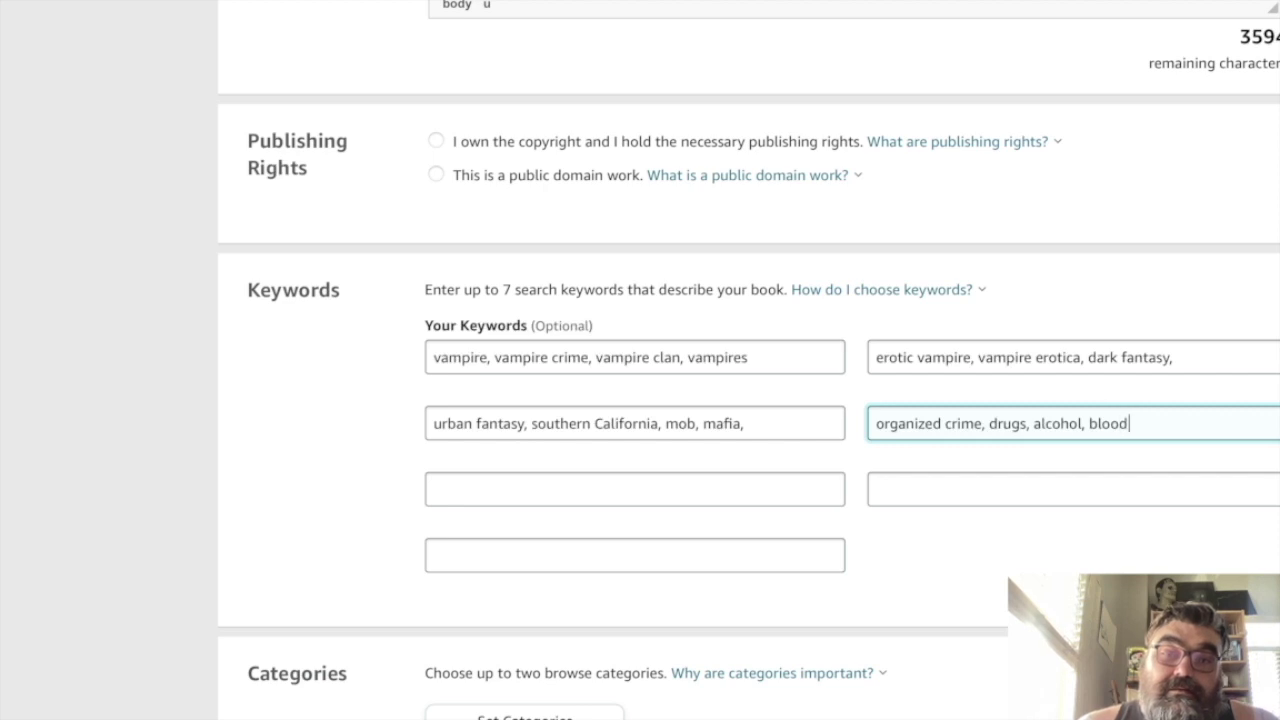
type(",")
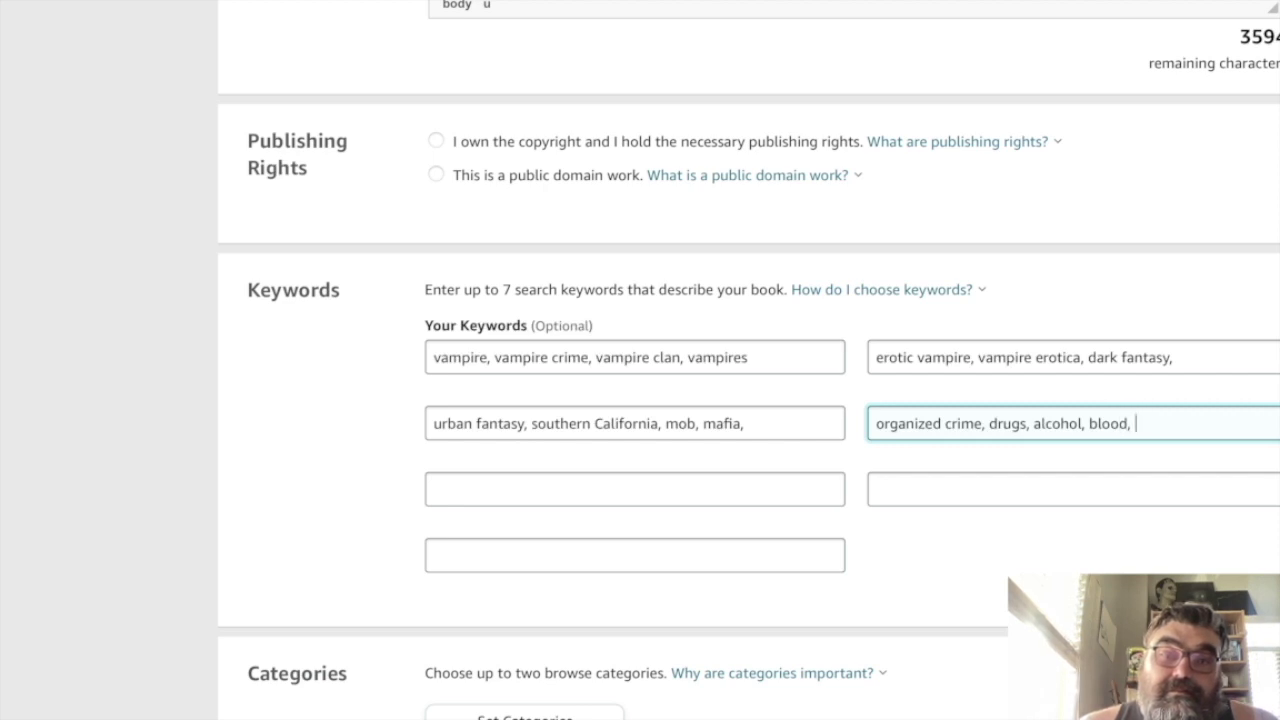
type(" poison,")
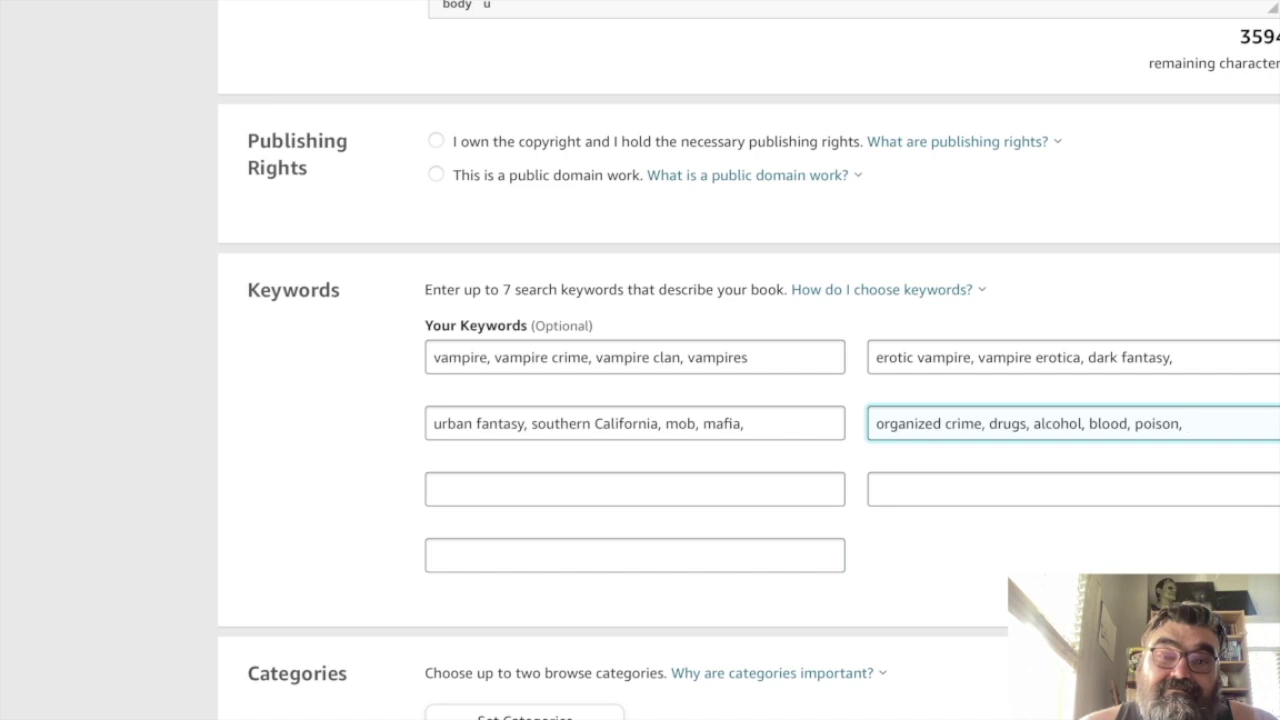
- Fill the fifth keyword box with "war, vampire war, vampire clan war,"
key("Tab")
type("war, vampi")
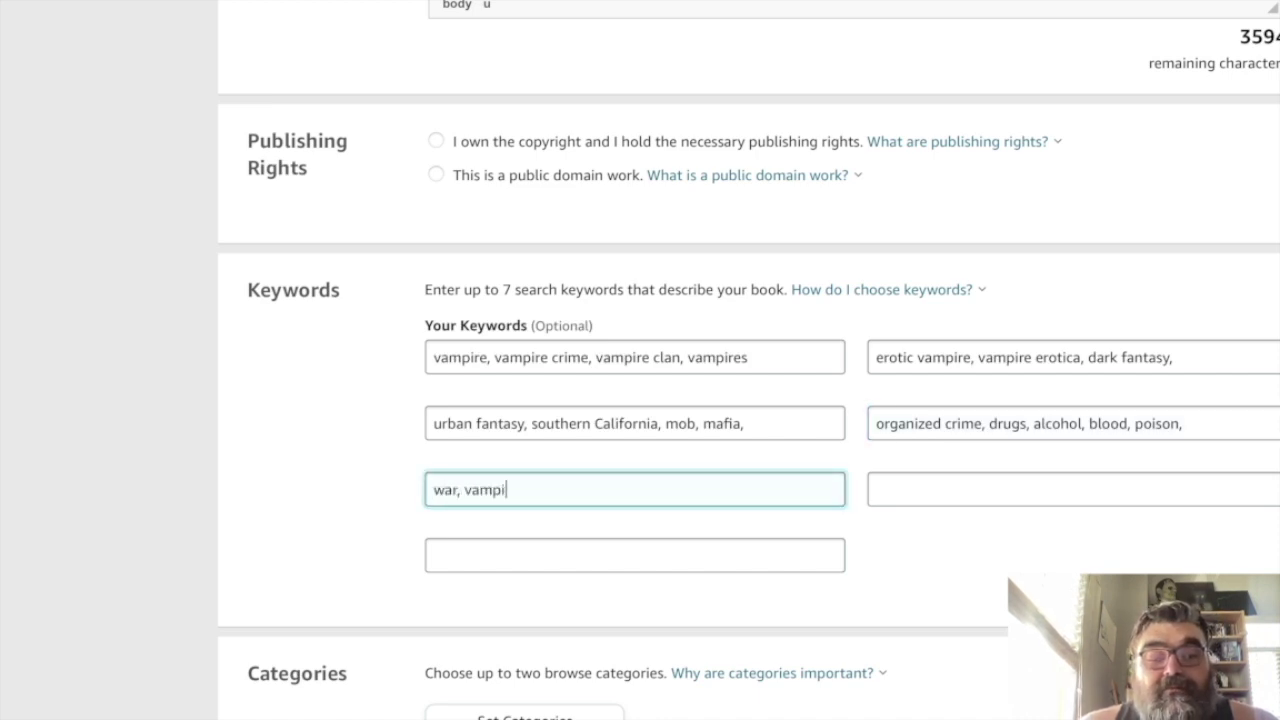
type("re war, vampire clan war,")
- Fill the sixth keyword box with "paranormal, fantasy character, gang war,"
key("Tab")
type("paranormal, ")
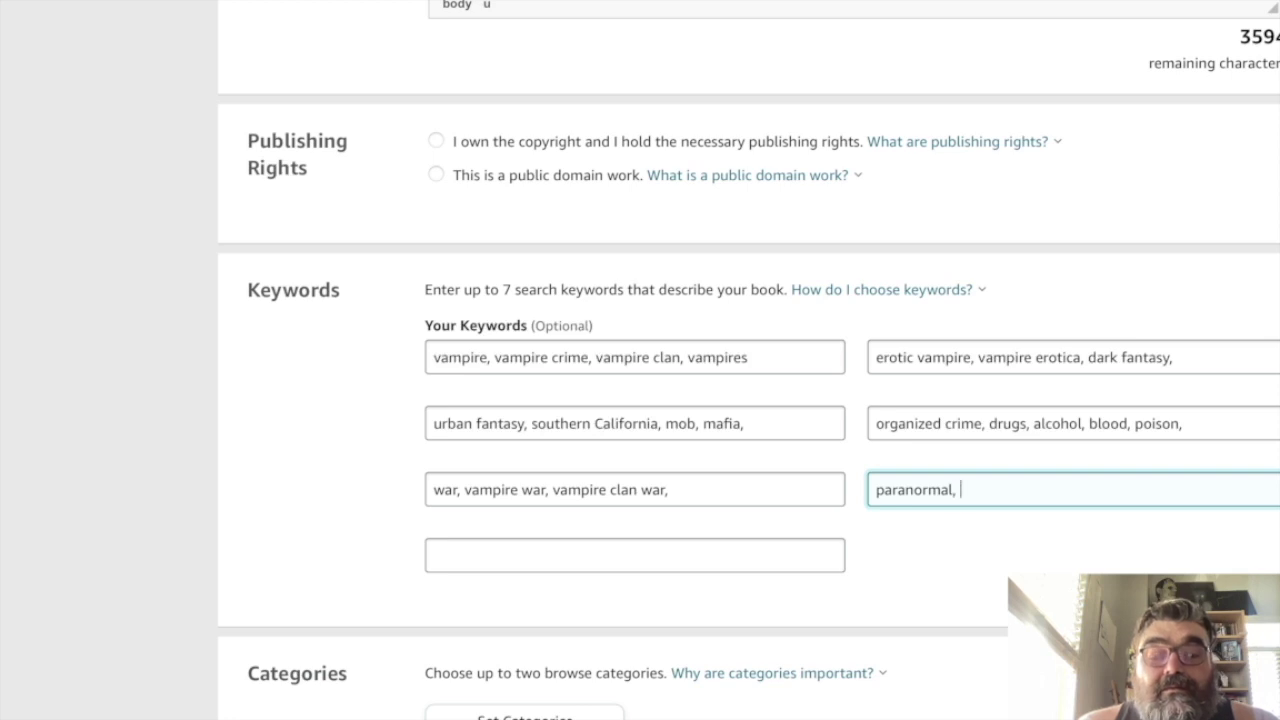
type("fanta")
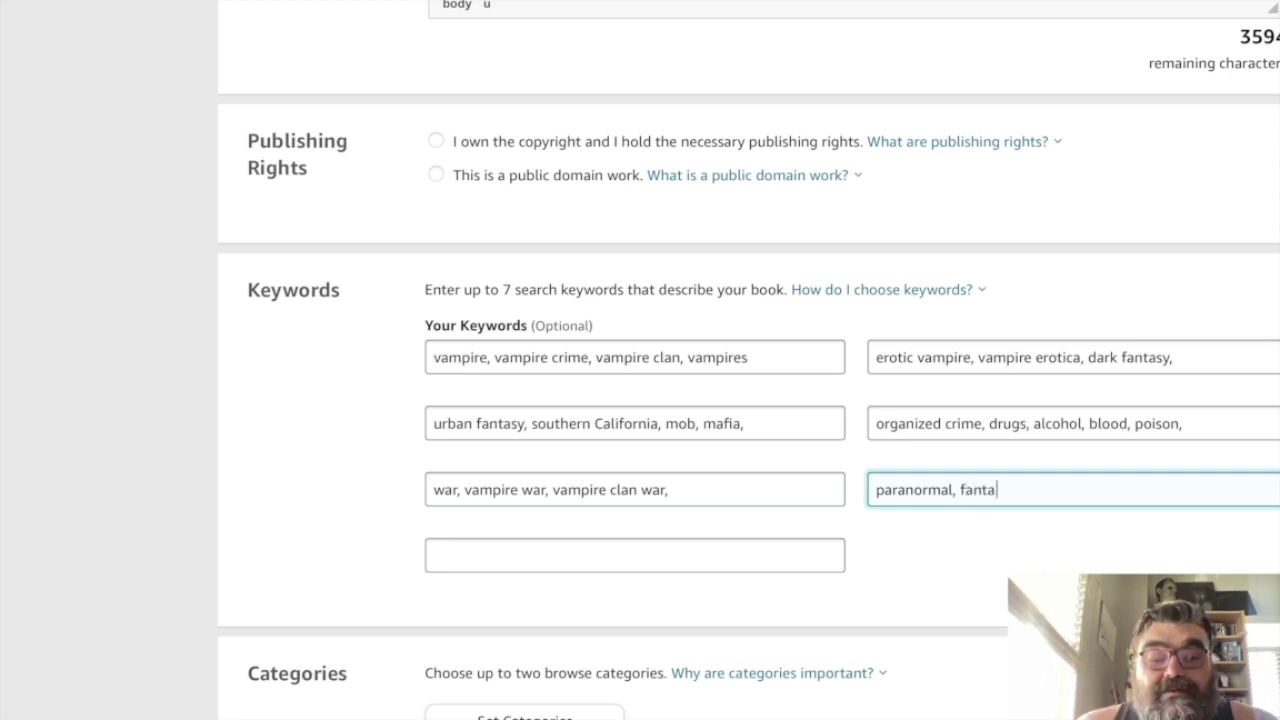
type("sy charact")
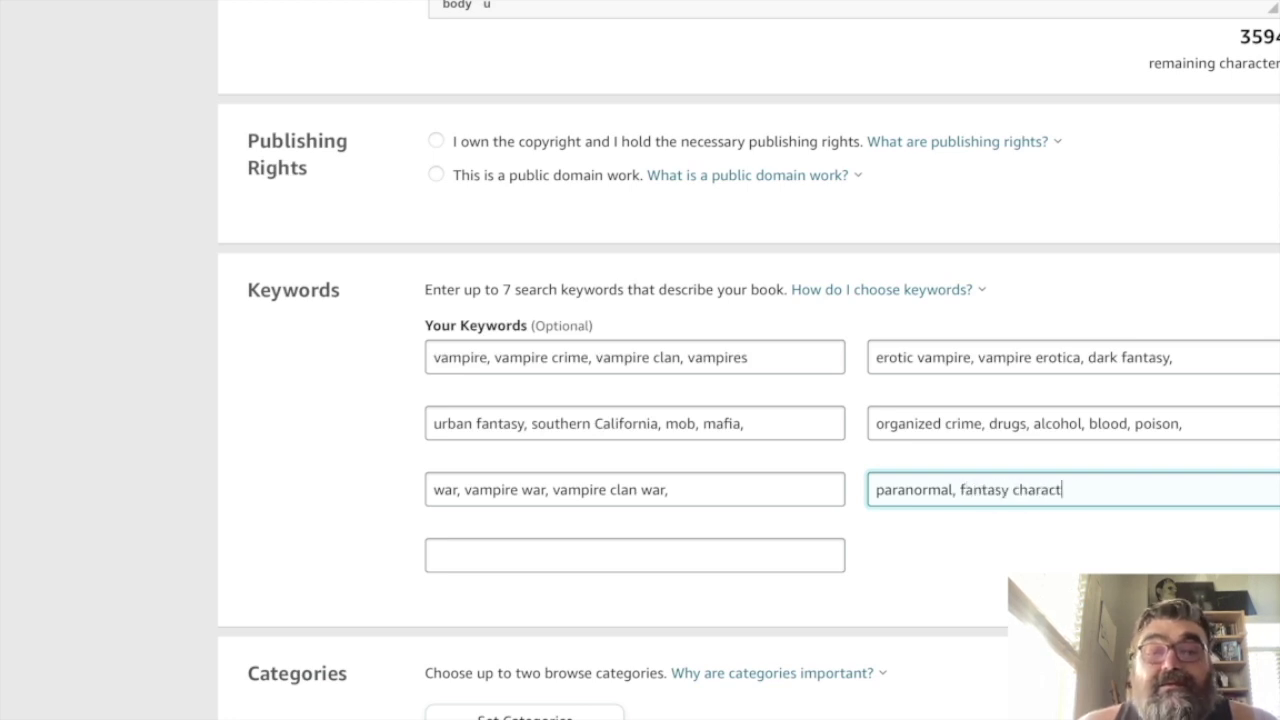
type("er, gan")
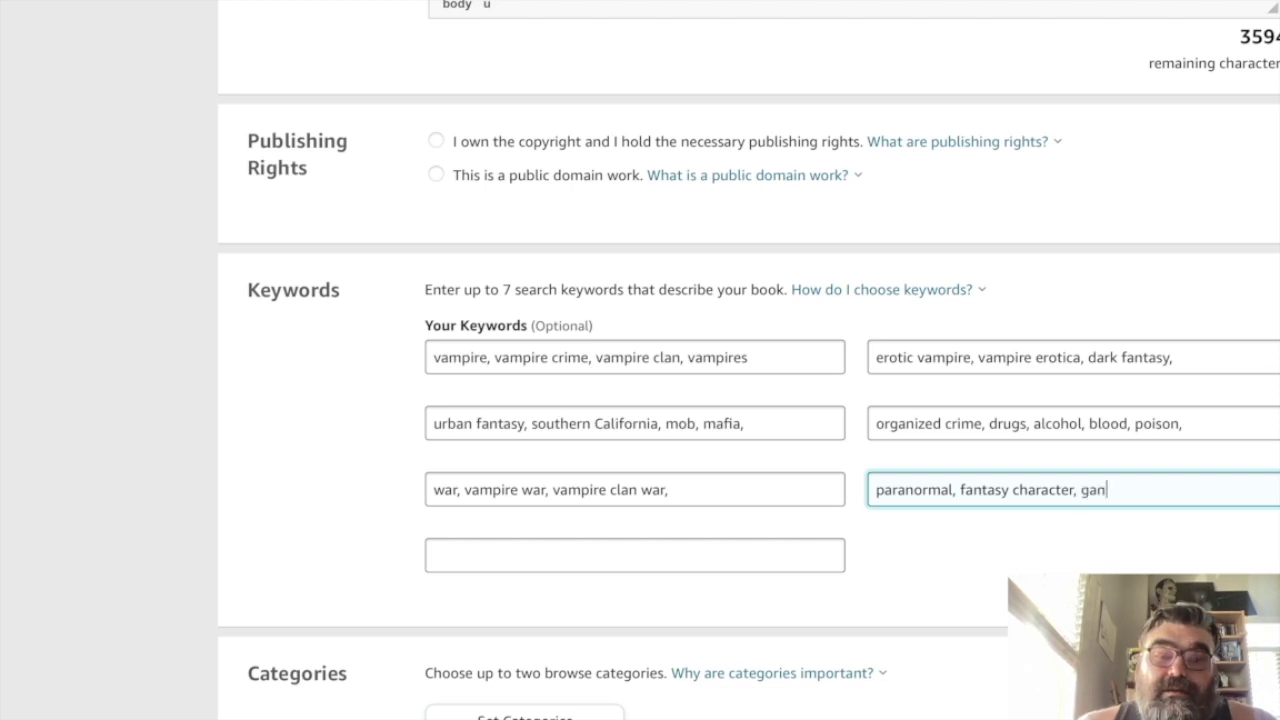
type("g war,")
- Fill the seventh keyword box with "horror, scary, action, adventure, thriller," and append "suspense" to the fifth keyword box
left_click(435, 555)
type("horror, s")
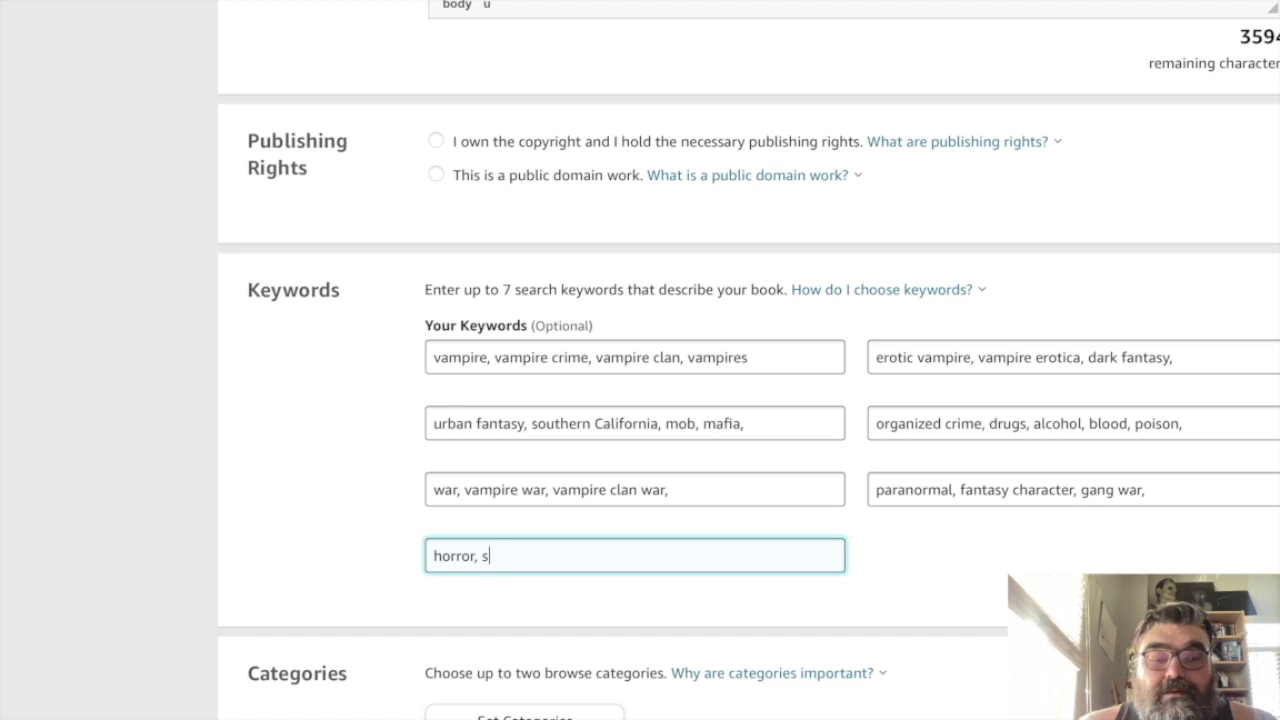
type("cary, ac")
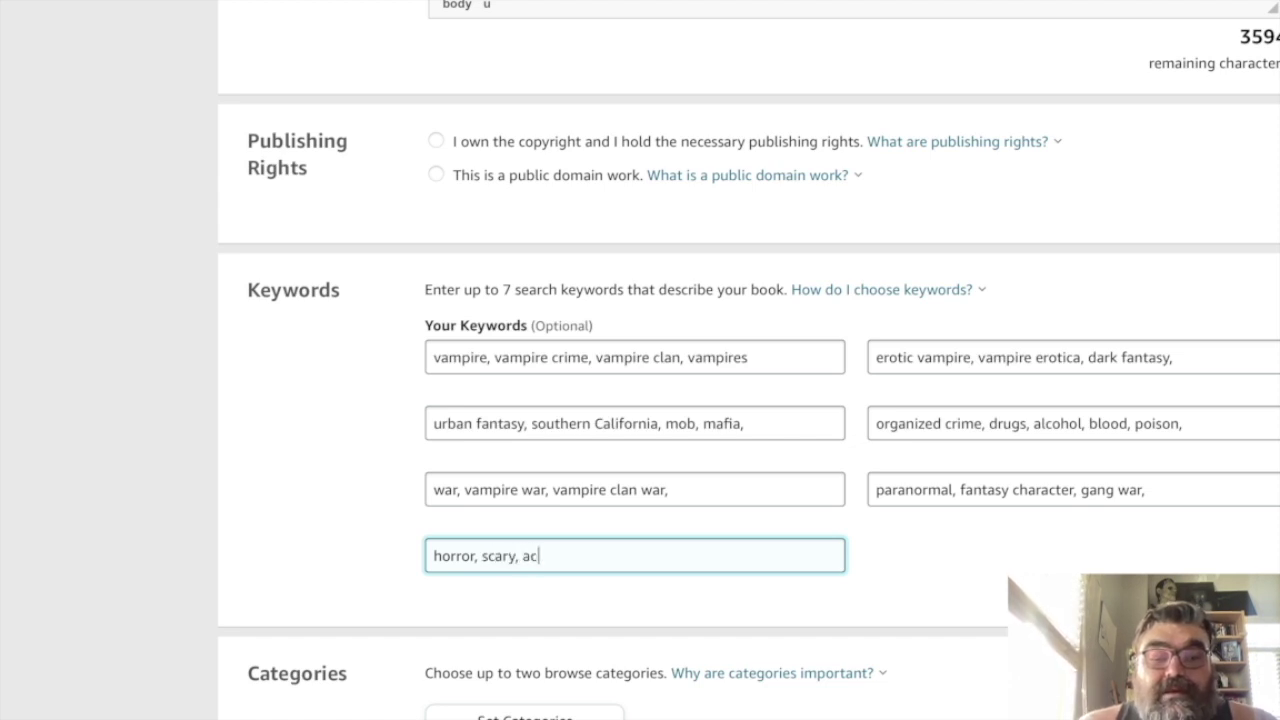
type("tion, adve")
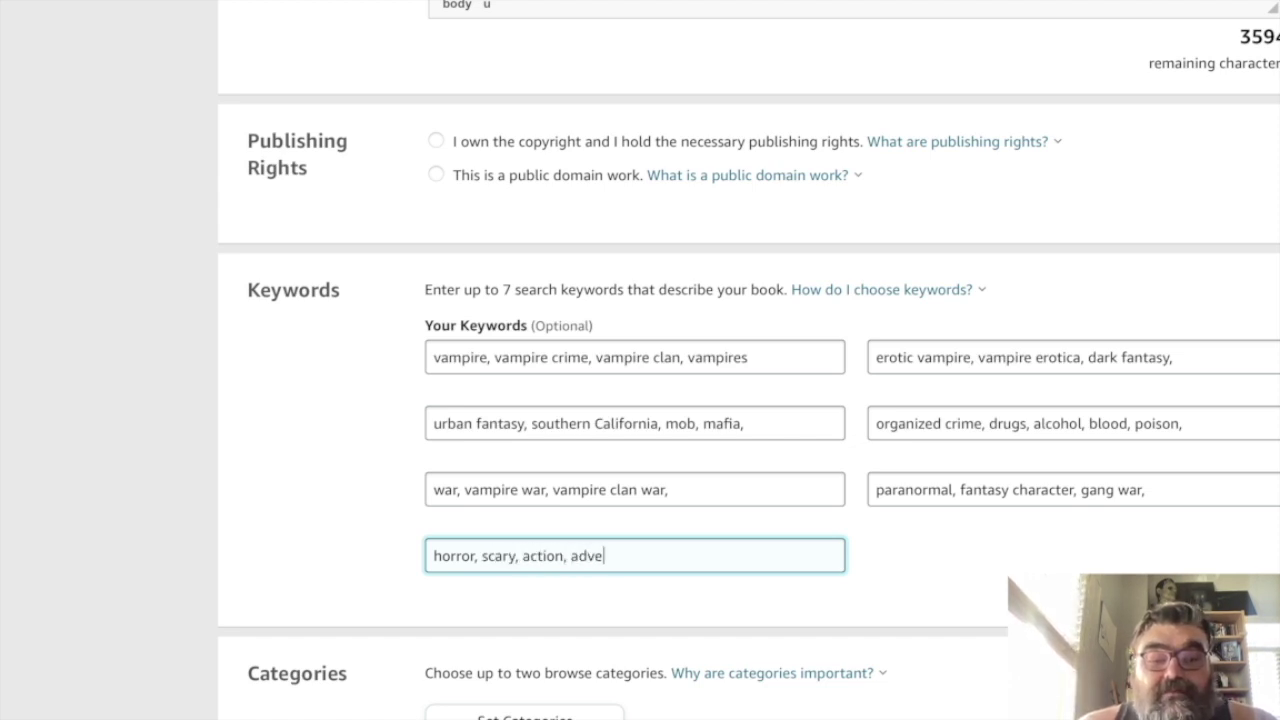
type("nture, ")
type("thriller")
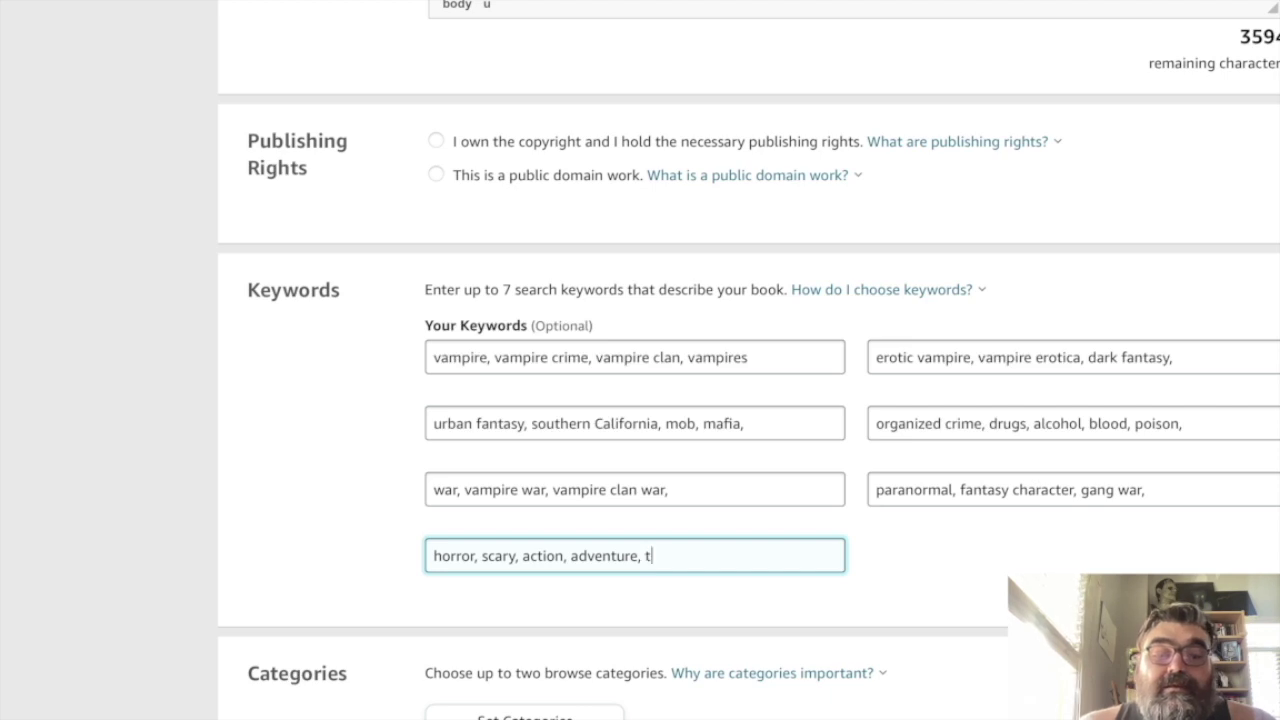
type("suspen")
key("BackSpace")
key("BackSpace")
key("BackSpace")
key("BackSpace")
key("BackSpace")
key("BackSpace")
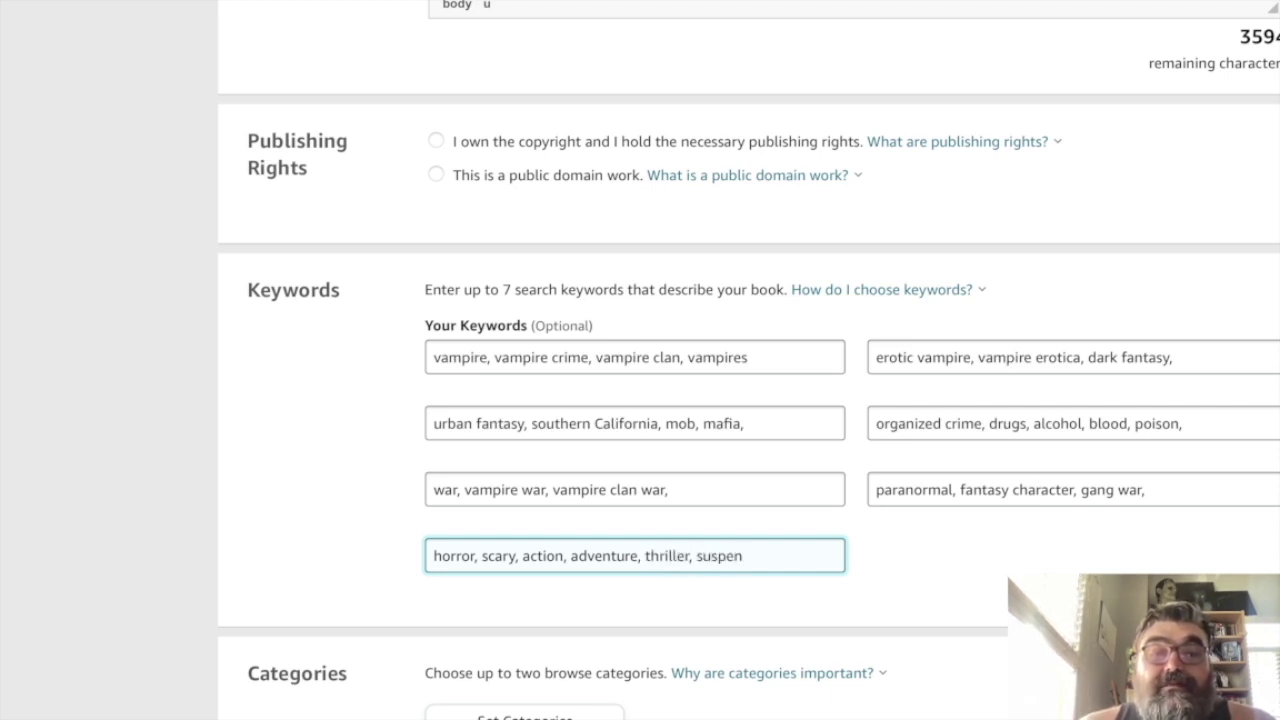
left_click(673, 489)
type("suspense")
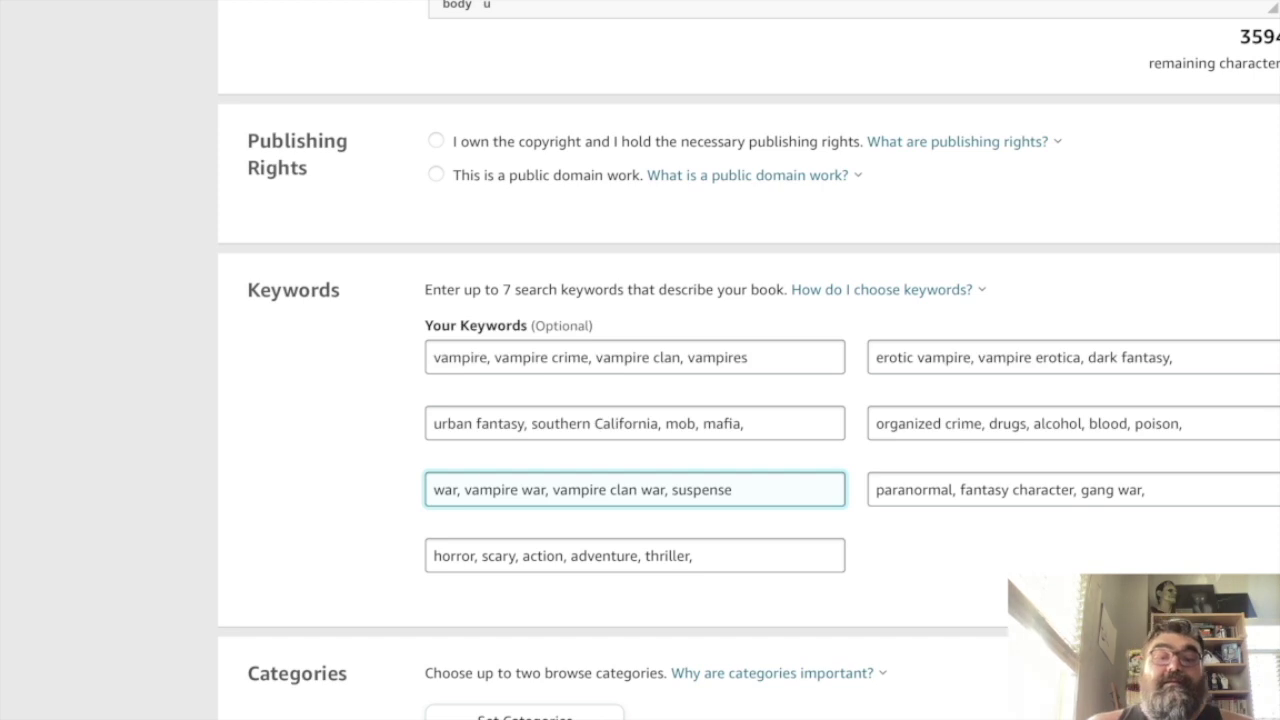
- Set the book's two browse categories to Fiction > Fantasy > Urban and Fiction > Horror, and save them
scroll(749, 360, "down", 3)
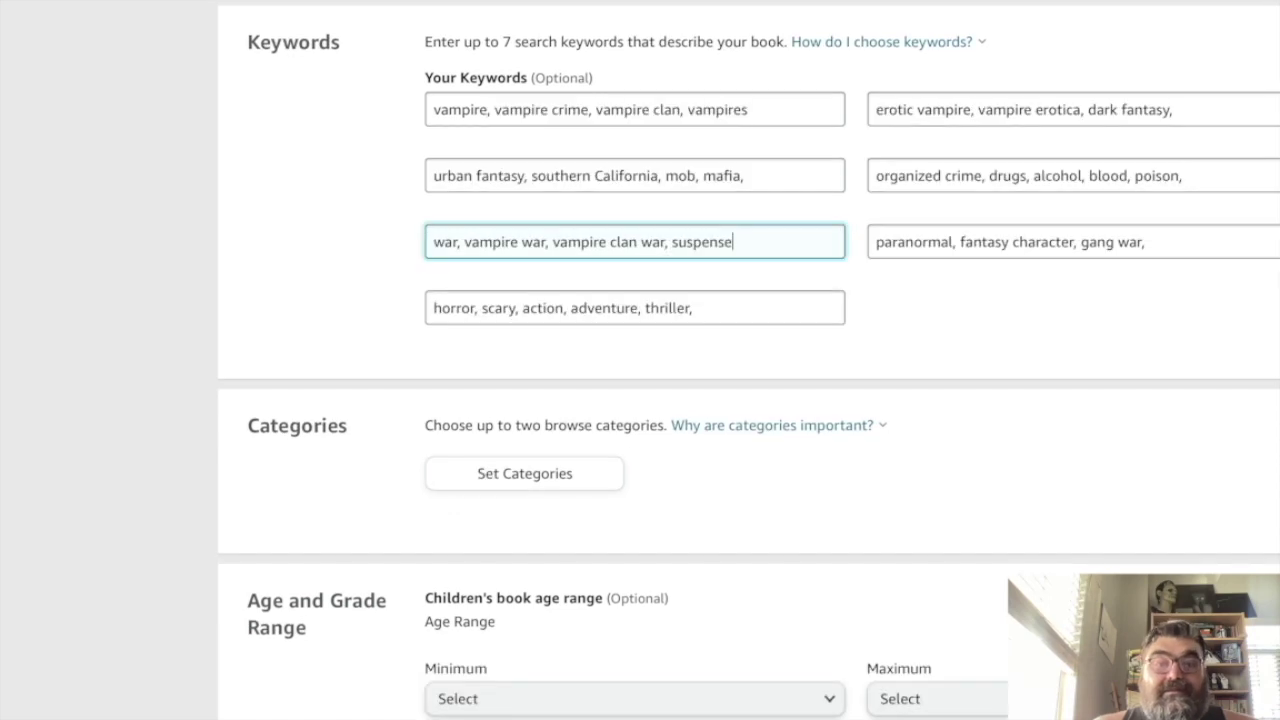
left_click(524, 473)
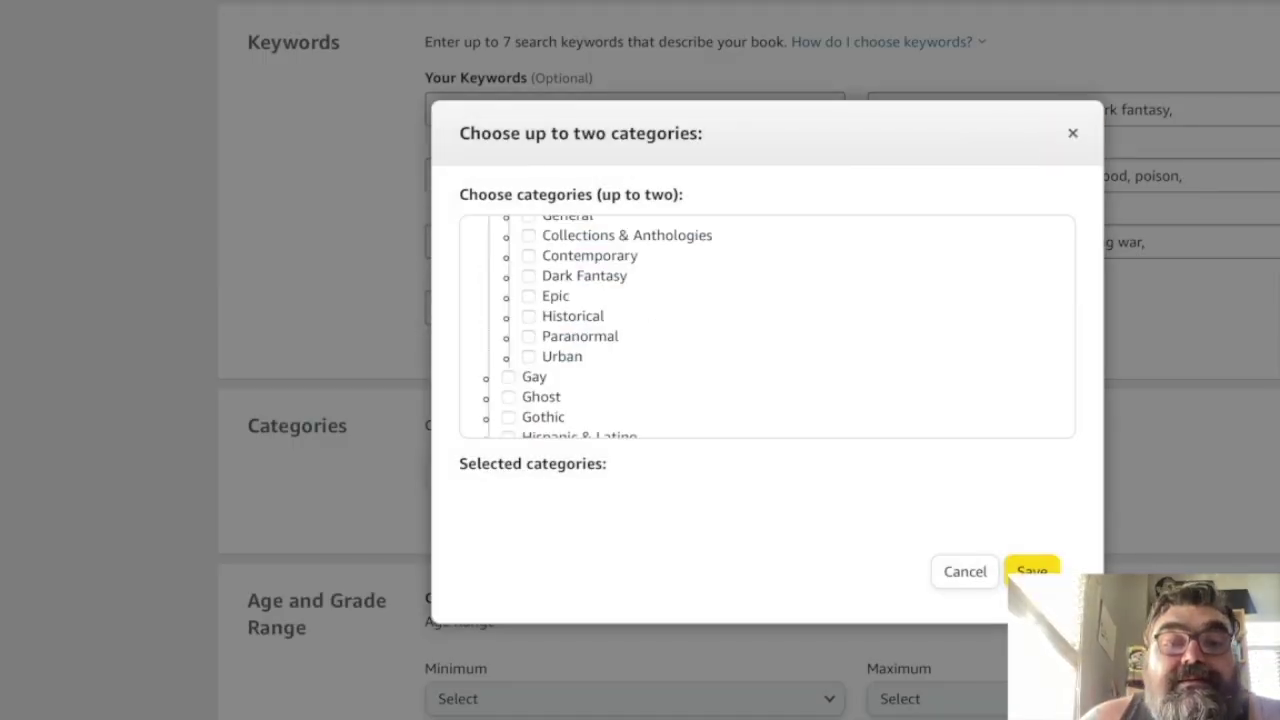
scroll(767, 326, "up", 1)
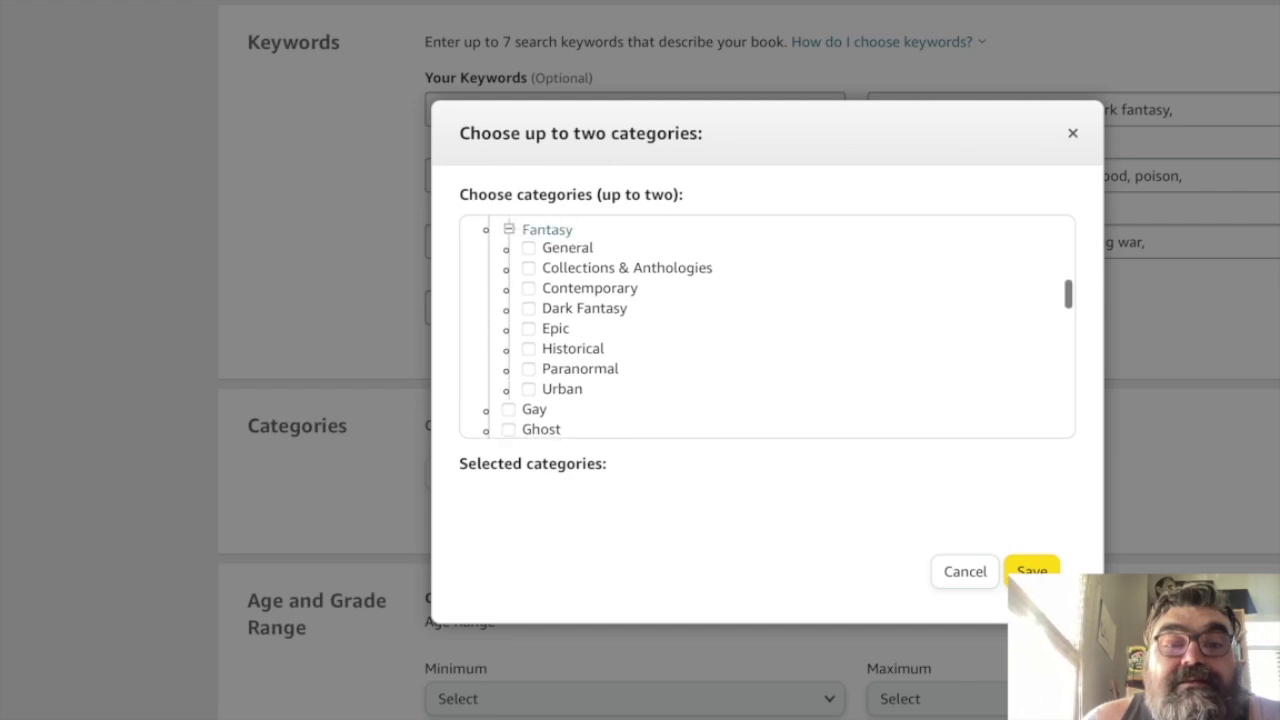
left_click(528, 389)
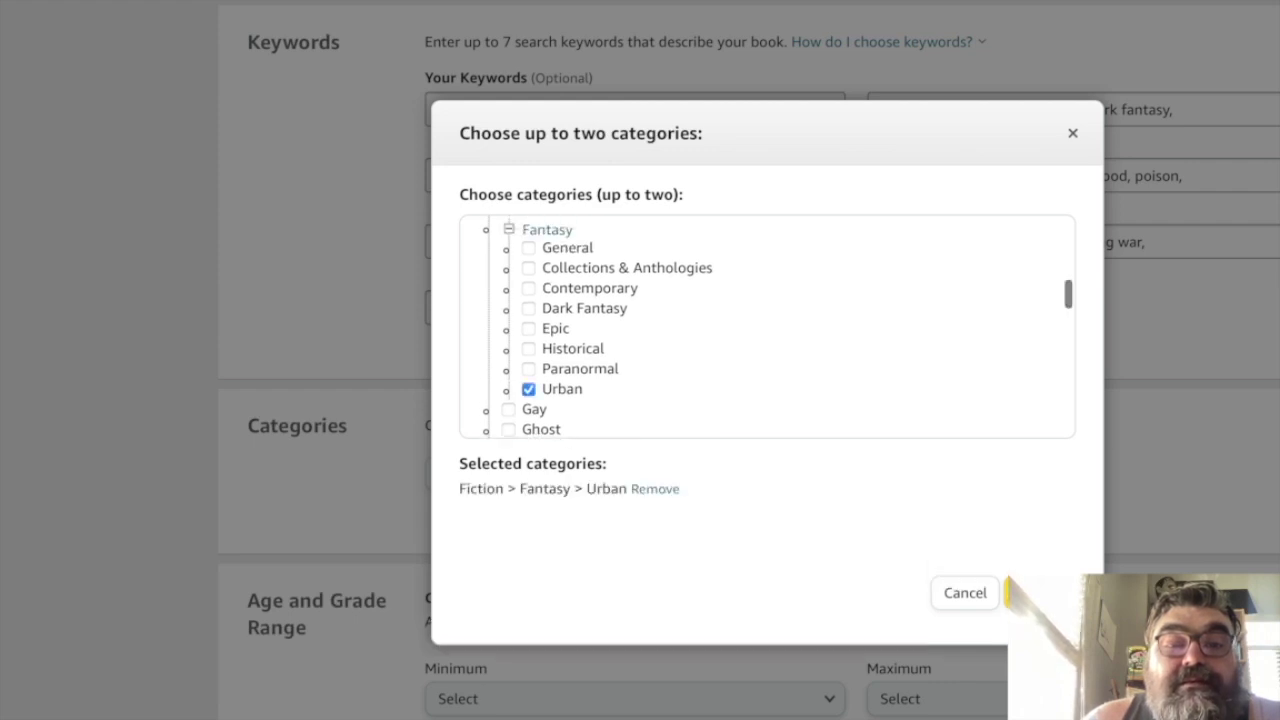
scroll(767, 326, "down", 3)
left_click(508, 318)
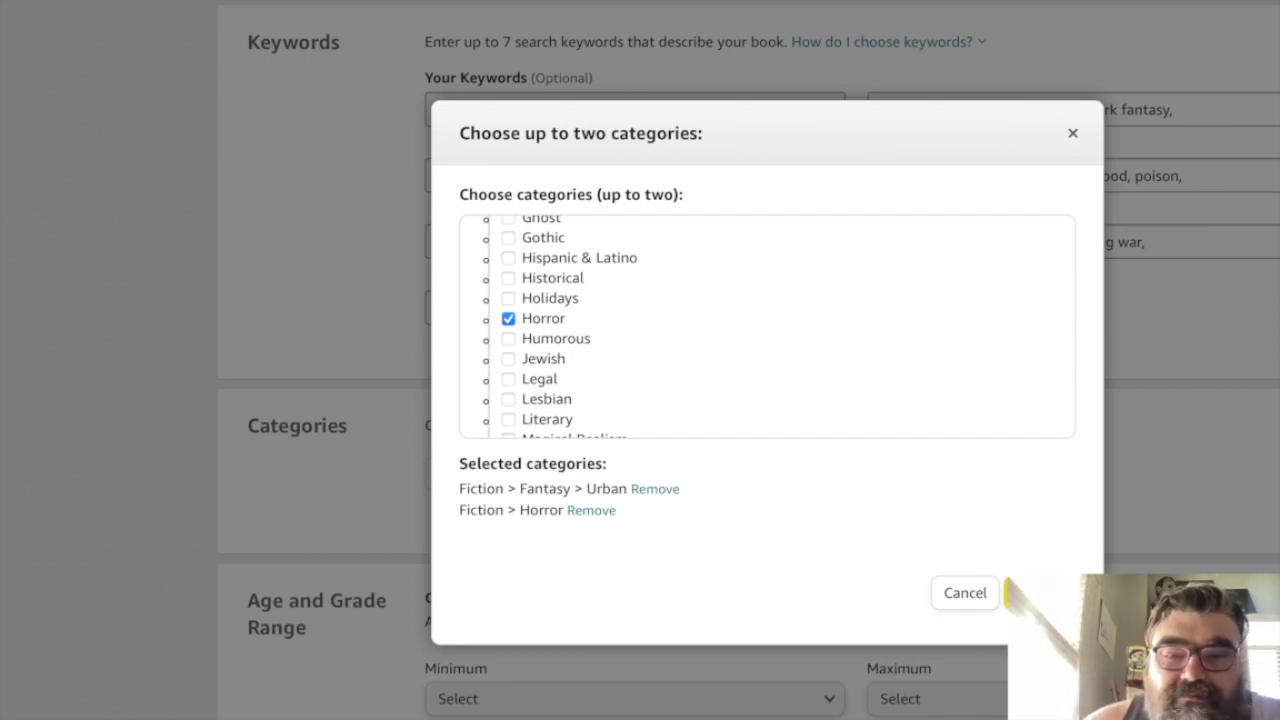
left_click(1040, 593)
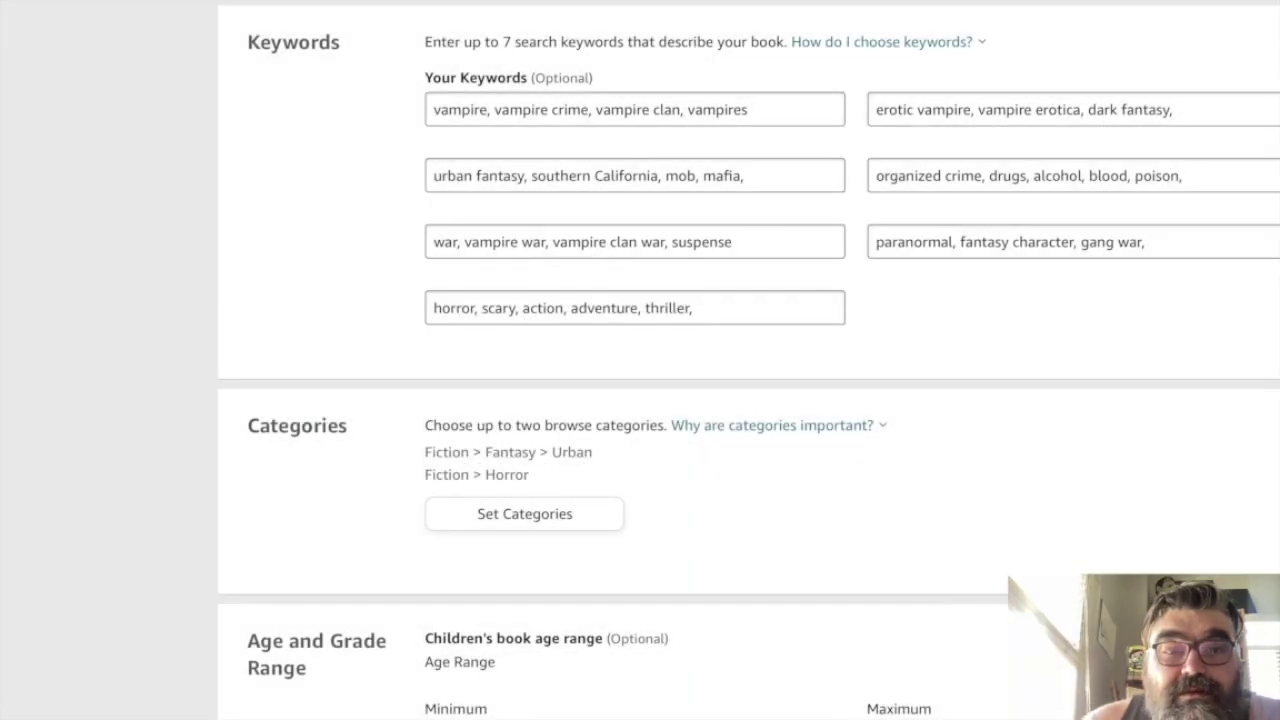
- Continue through the eBook details and content to pricing, and set the Amazon.com list price to 2.99 USD
scroll(749, 360, "down", 3)
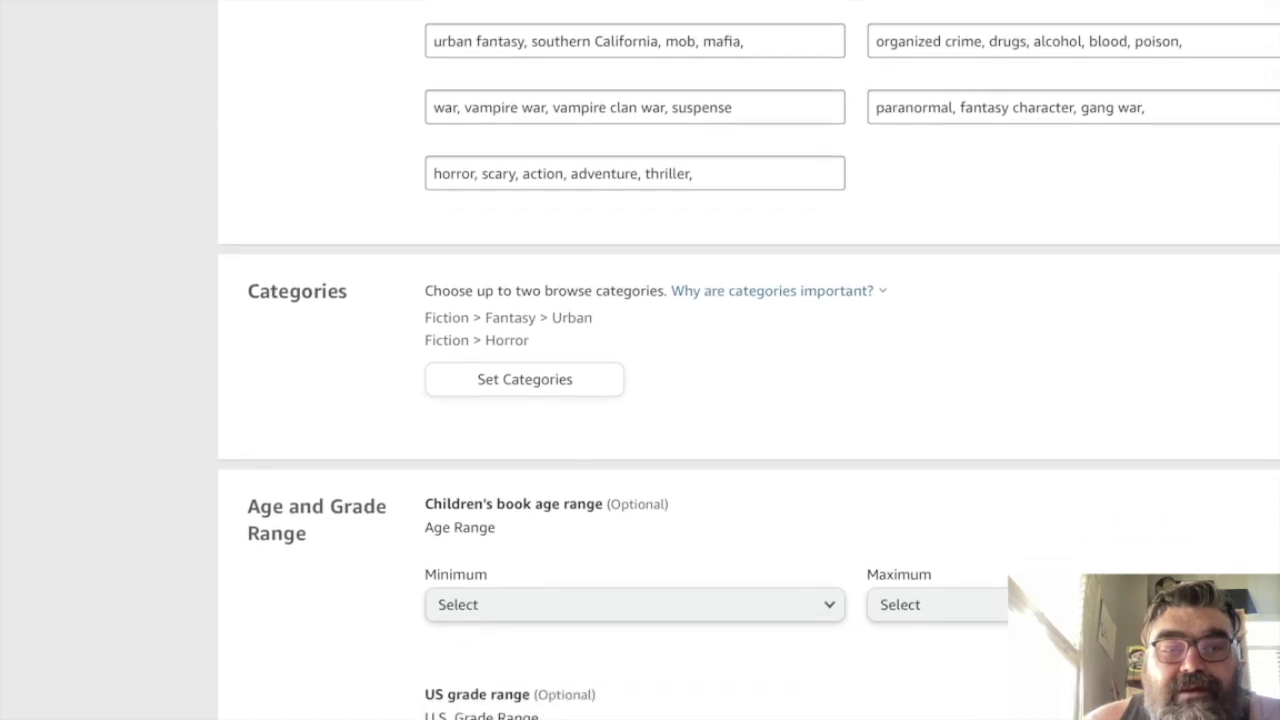
scroll(749, 360, "down", 10)
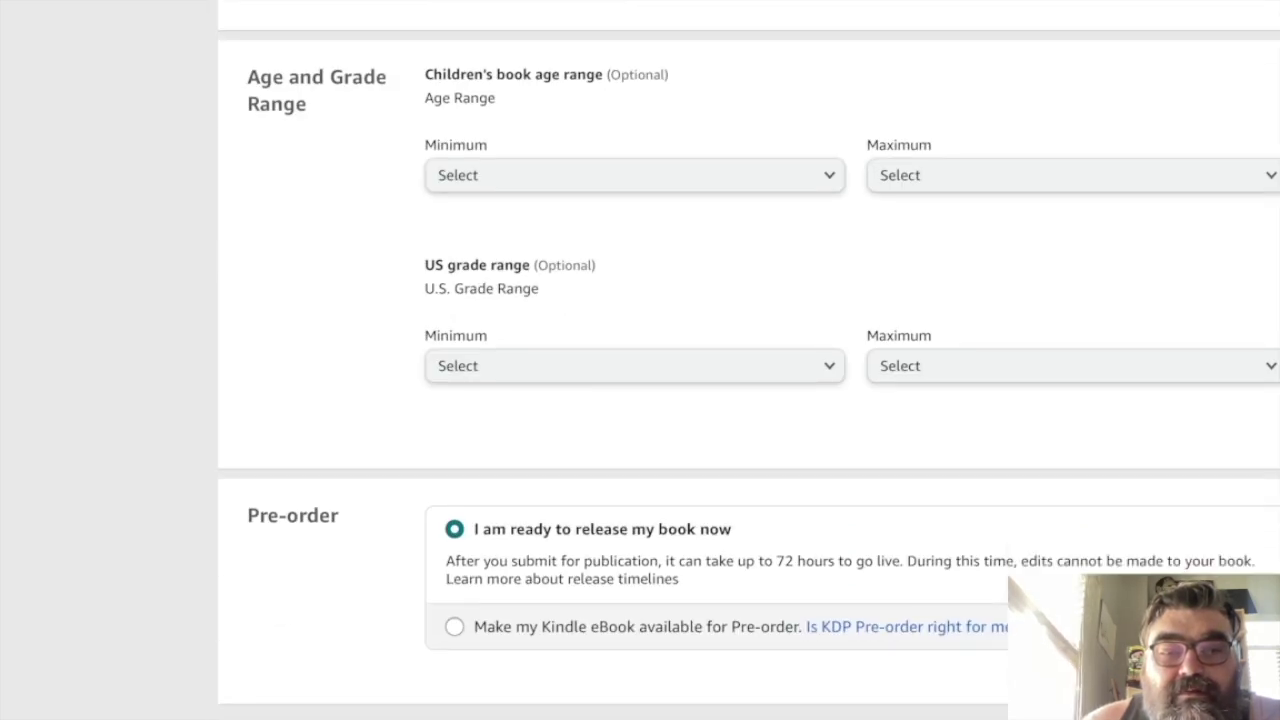
scroll(749, 360, "down", 2)
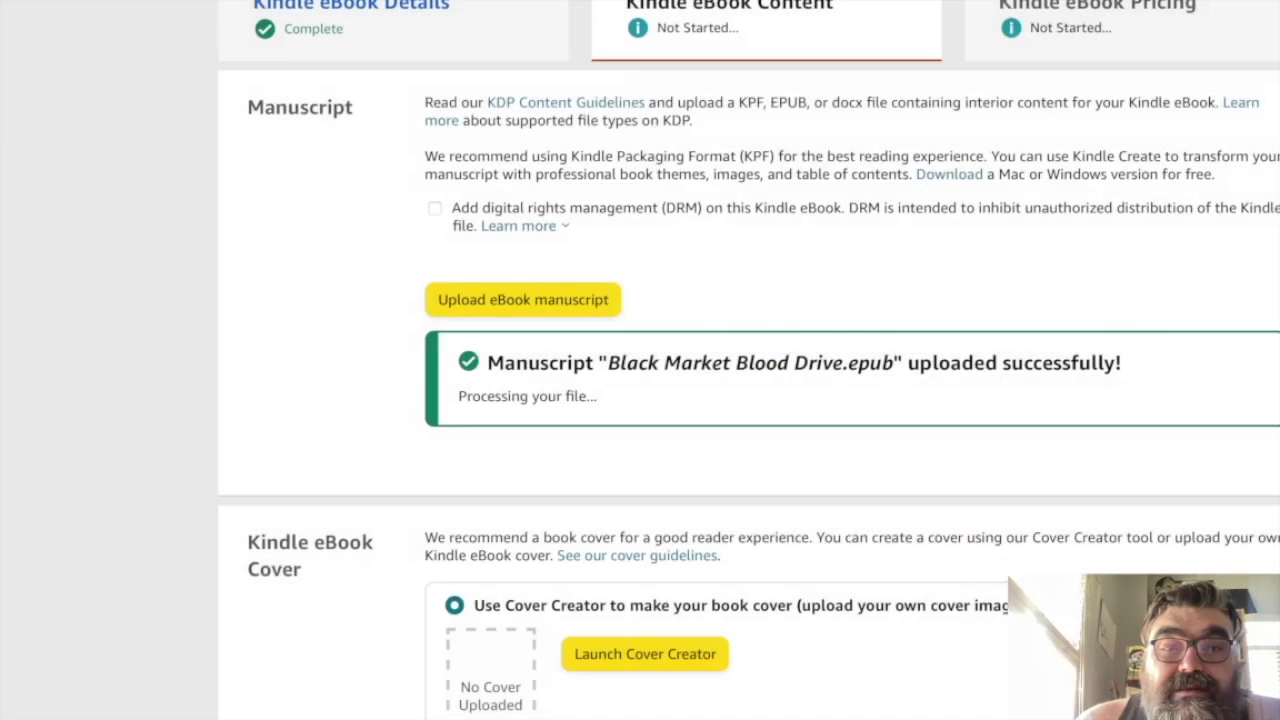
scroll(749, 360, "down", 3)
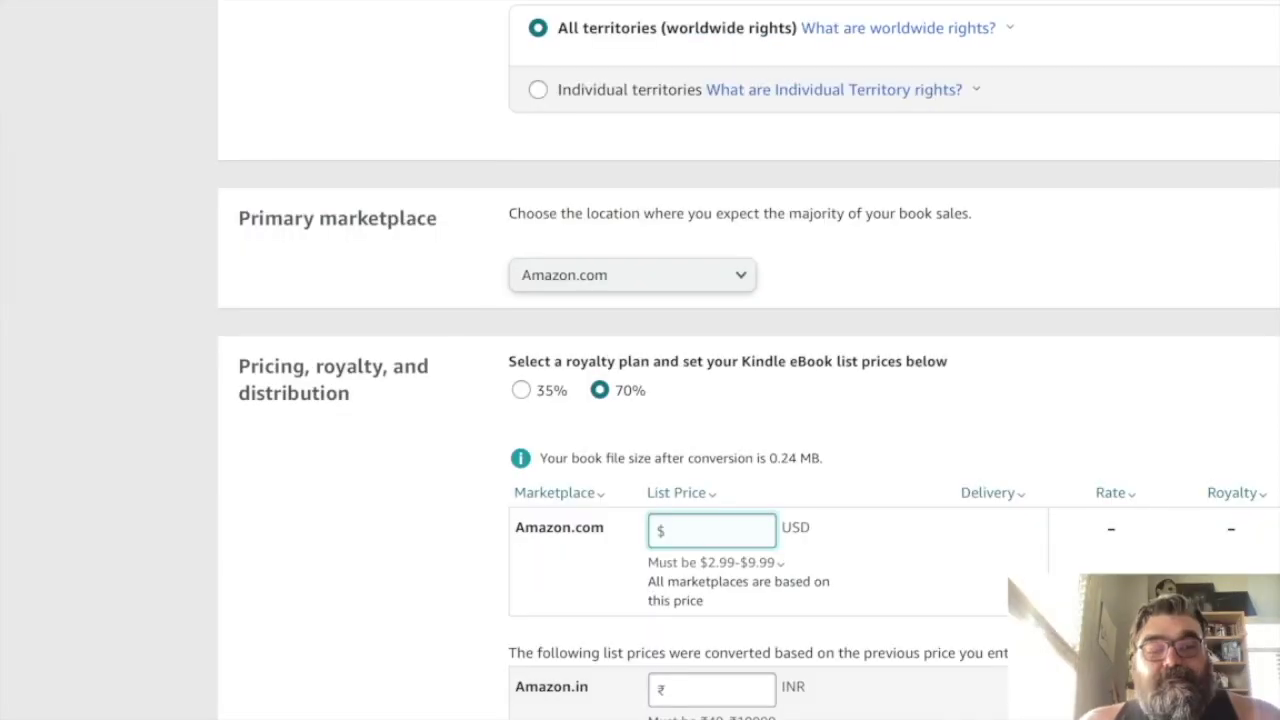
type("2.99")
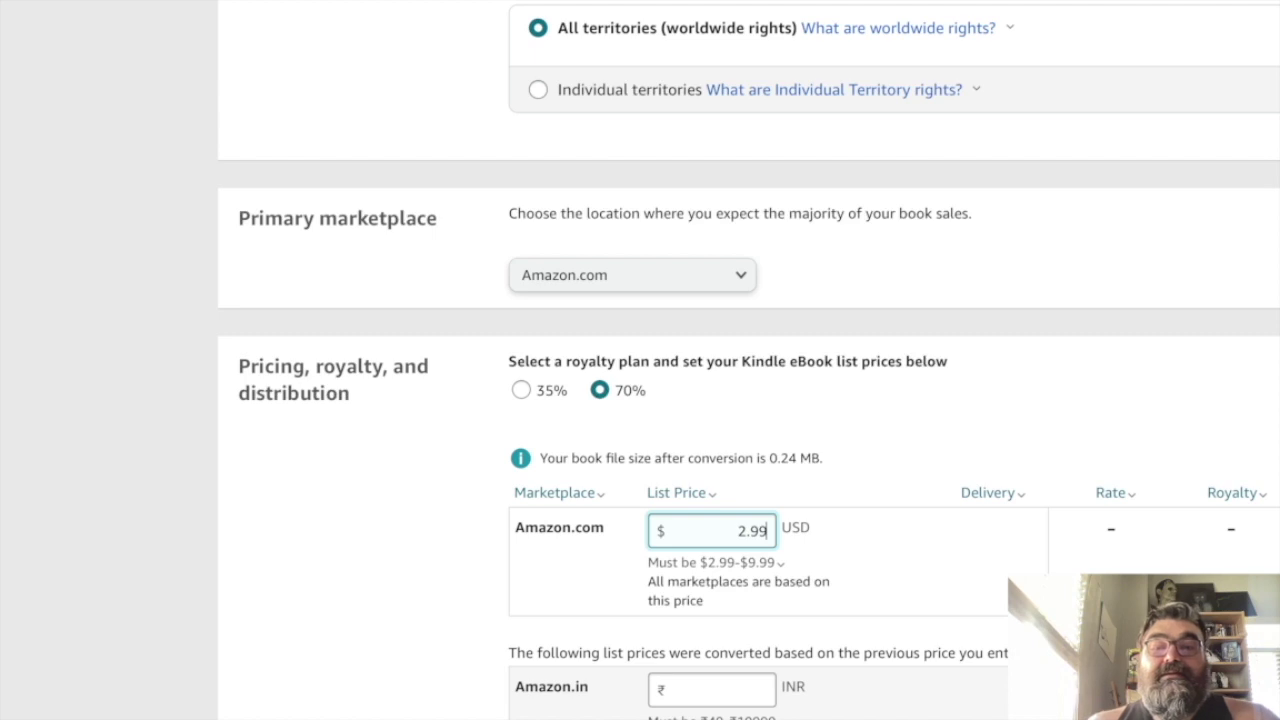
- Submit the Kindle eBook for publication from its pricing page and close the submission dialog
scroll(640, 360, "up", 4)
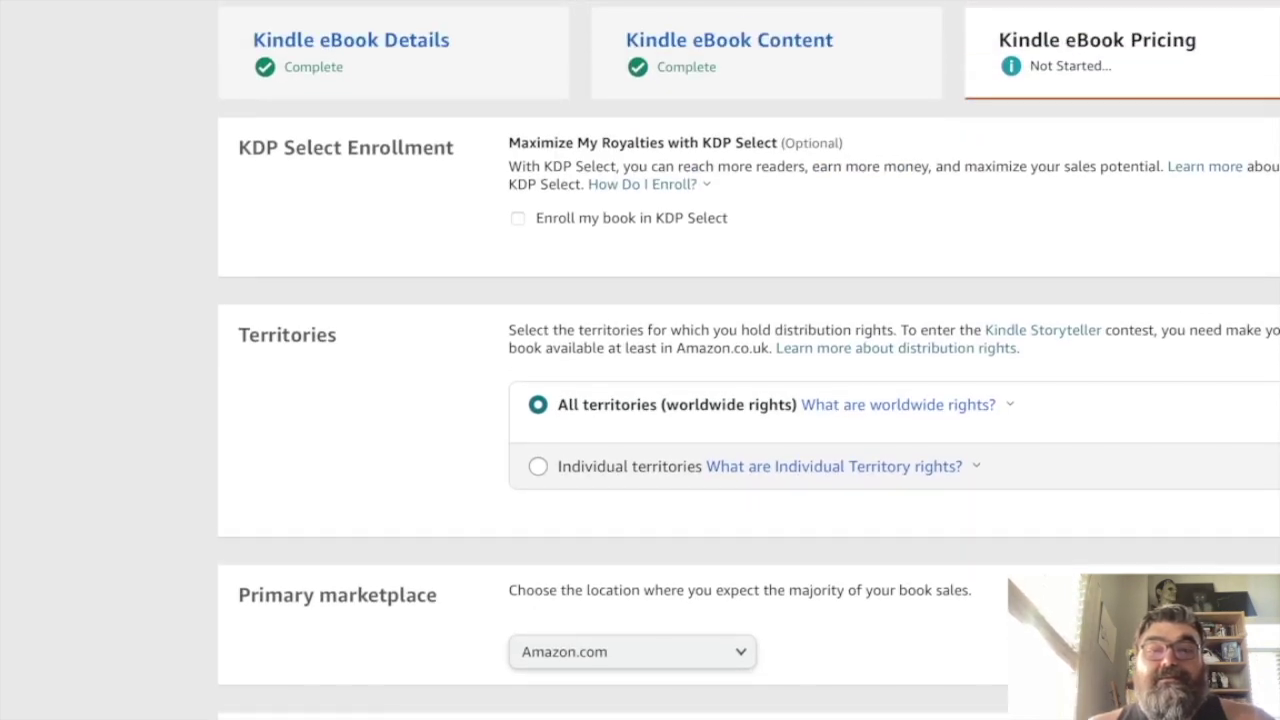
scroll(640, 360, "down", 10)
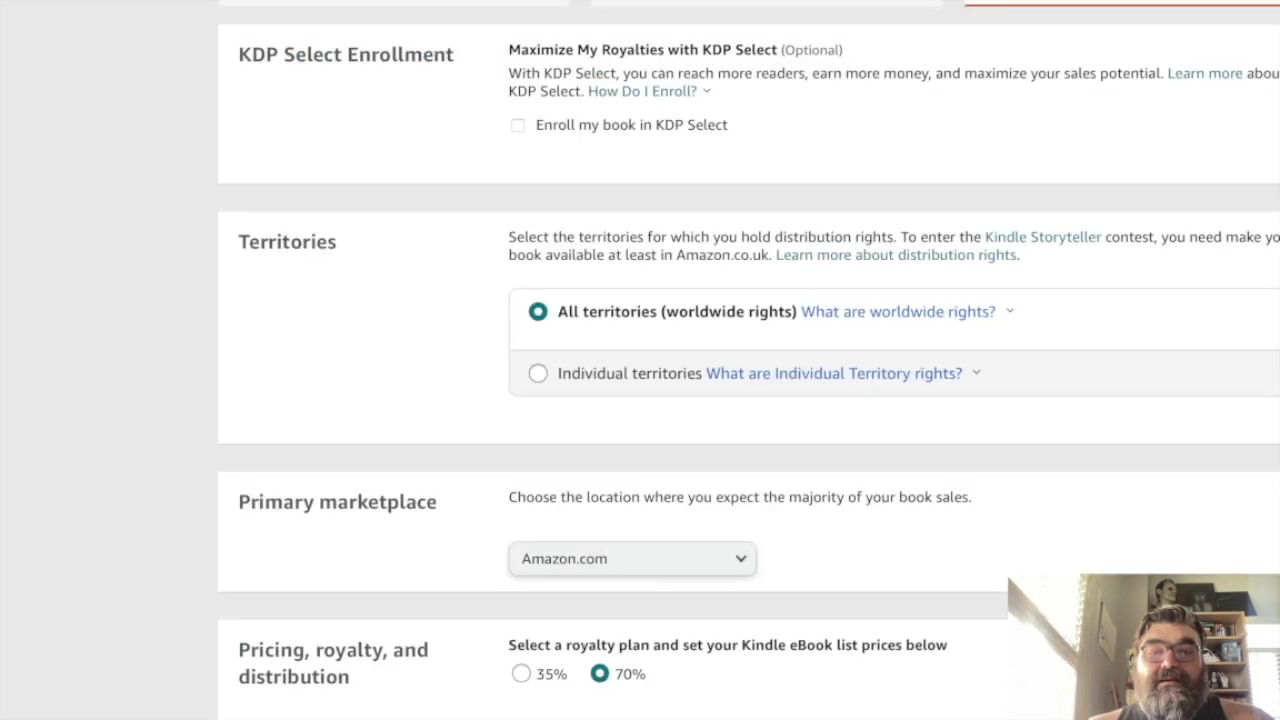
scroll(640, 360, "down", 6)
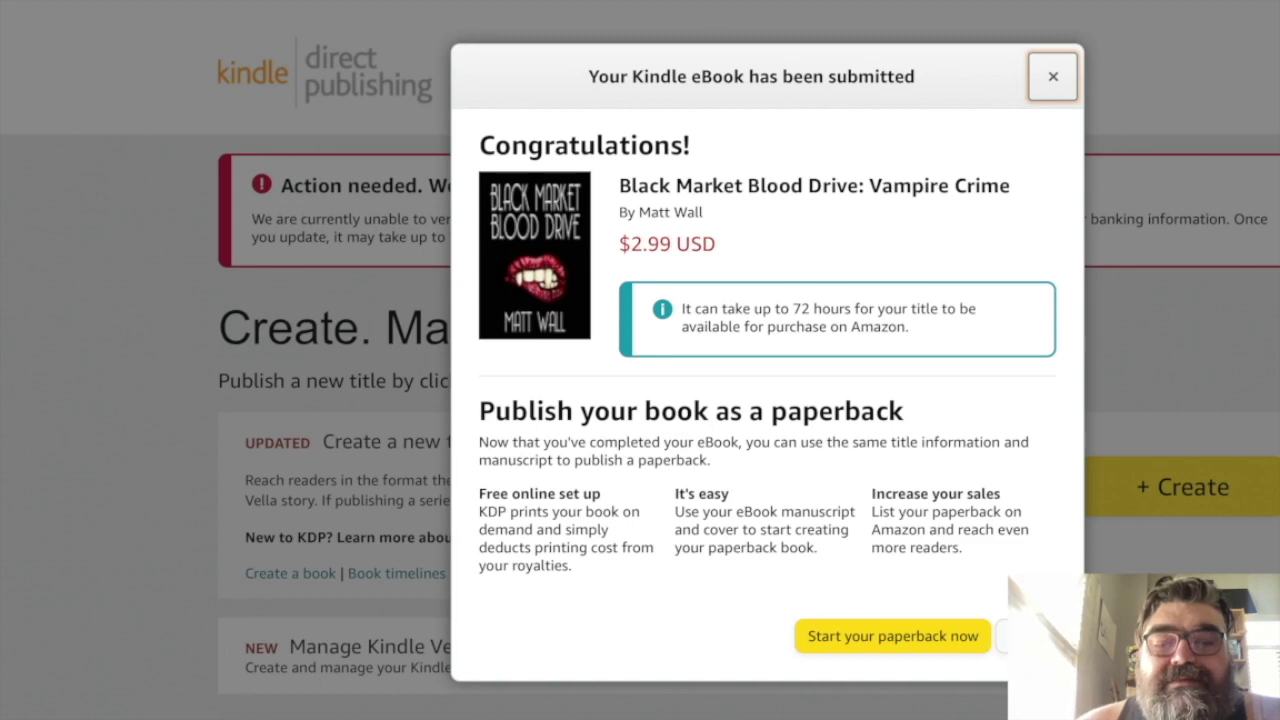
key("Escape")
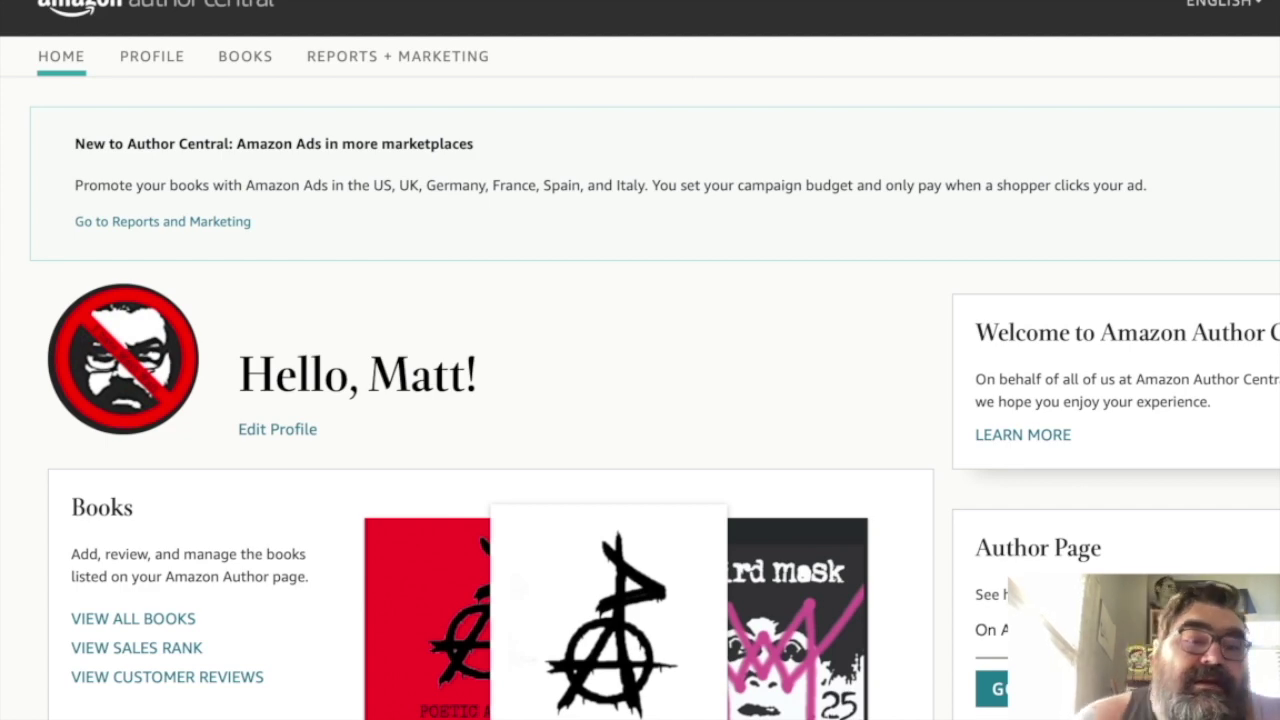
- Open the bookshelf's option for adding a missing book and search for "we're not home"
scroll(655, 380, "down", 3)
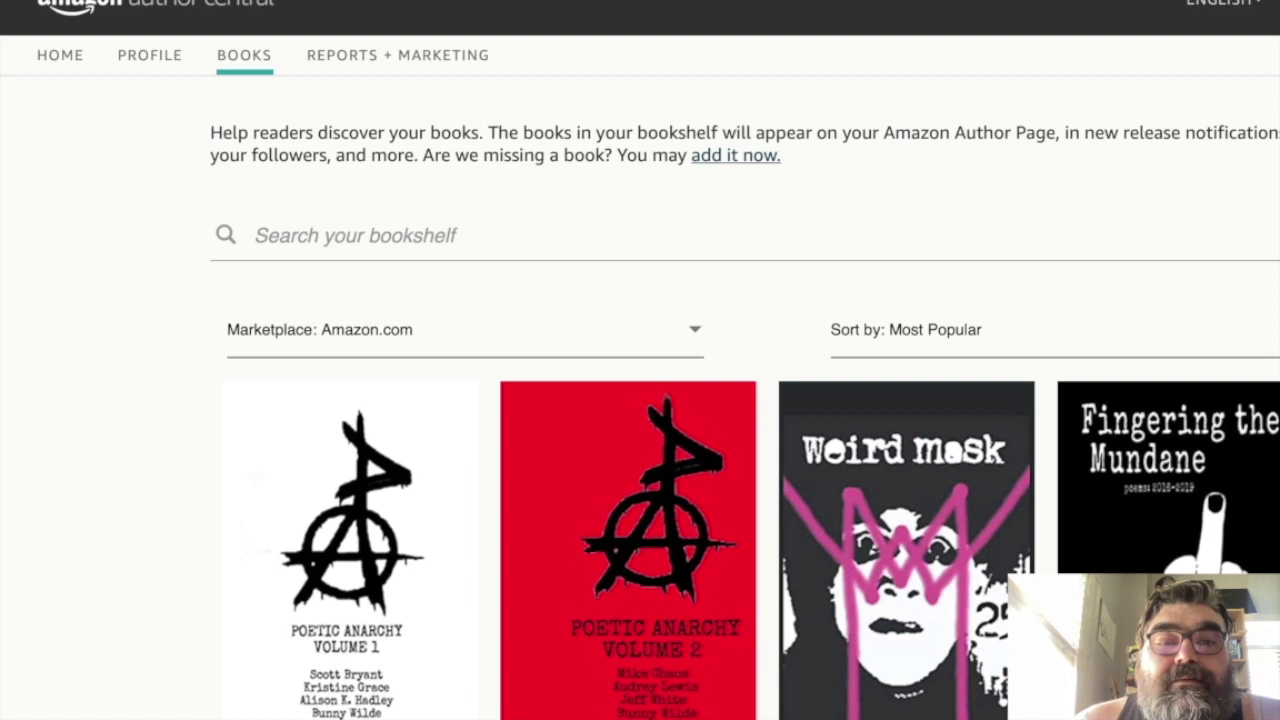
left_click(735, 155)
left_click(399, 262)
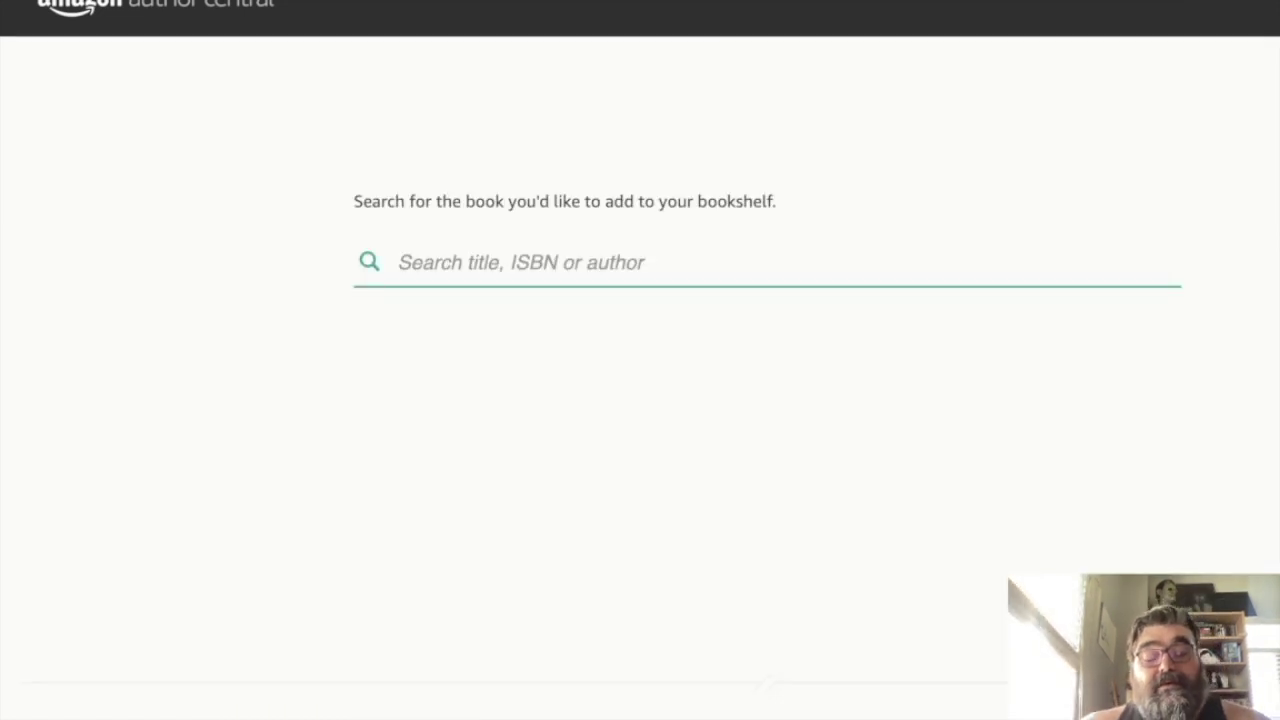
type("we")
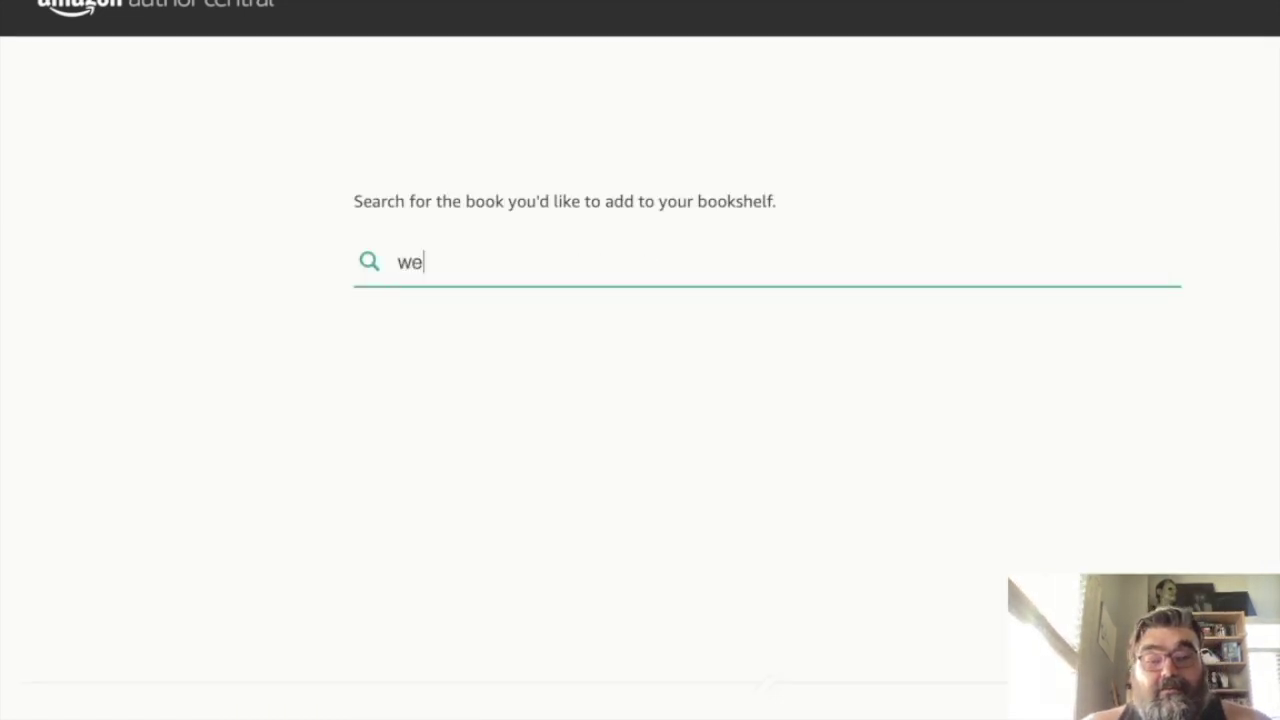
type("'re not home")
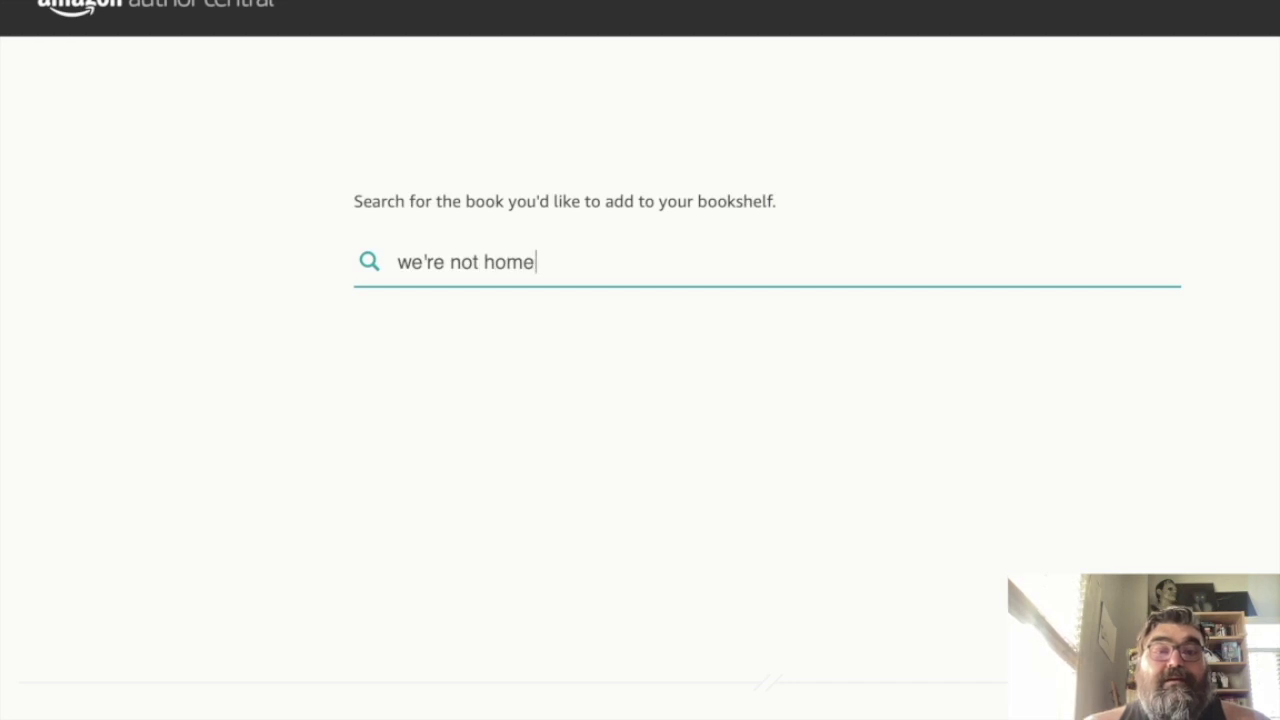
key("Return")
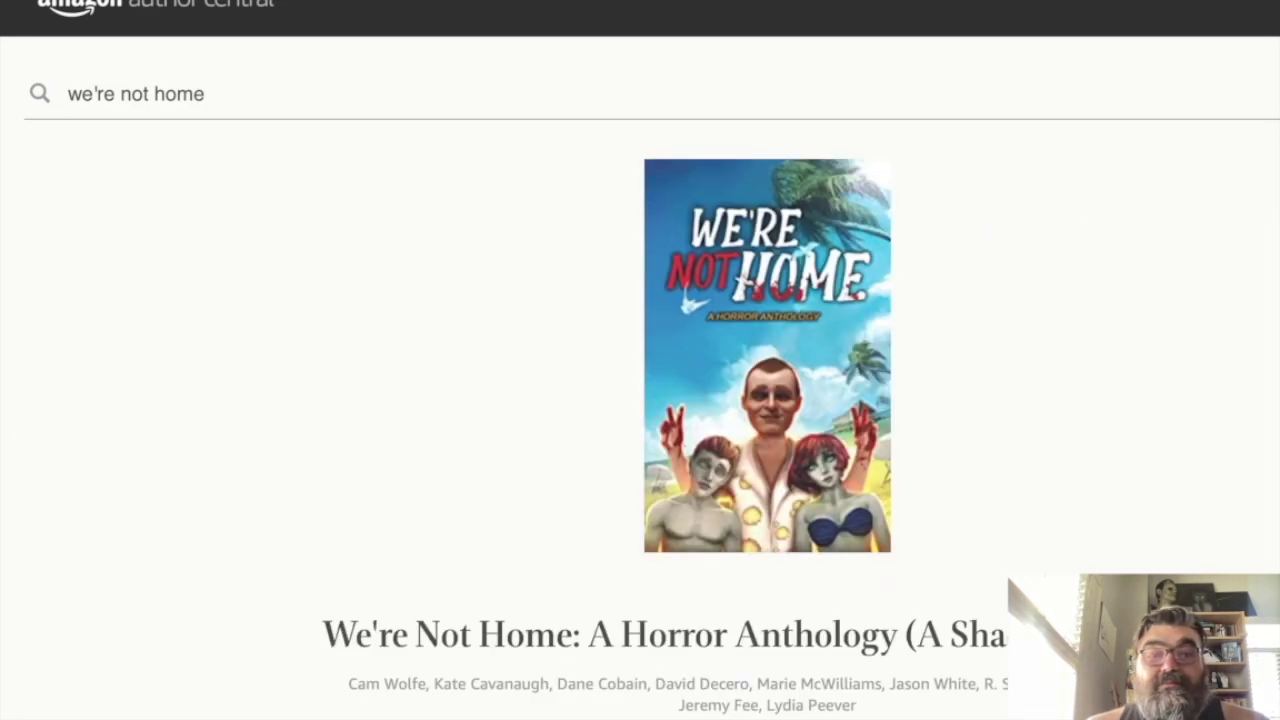
- Choose to add "We're Not Home: A Horror Anthology" and select "I'm not listed" in its contributor list
scroll(640, 400, "down", 3)
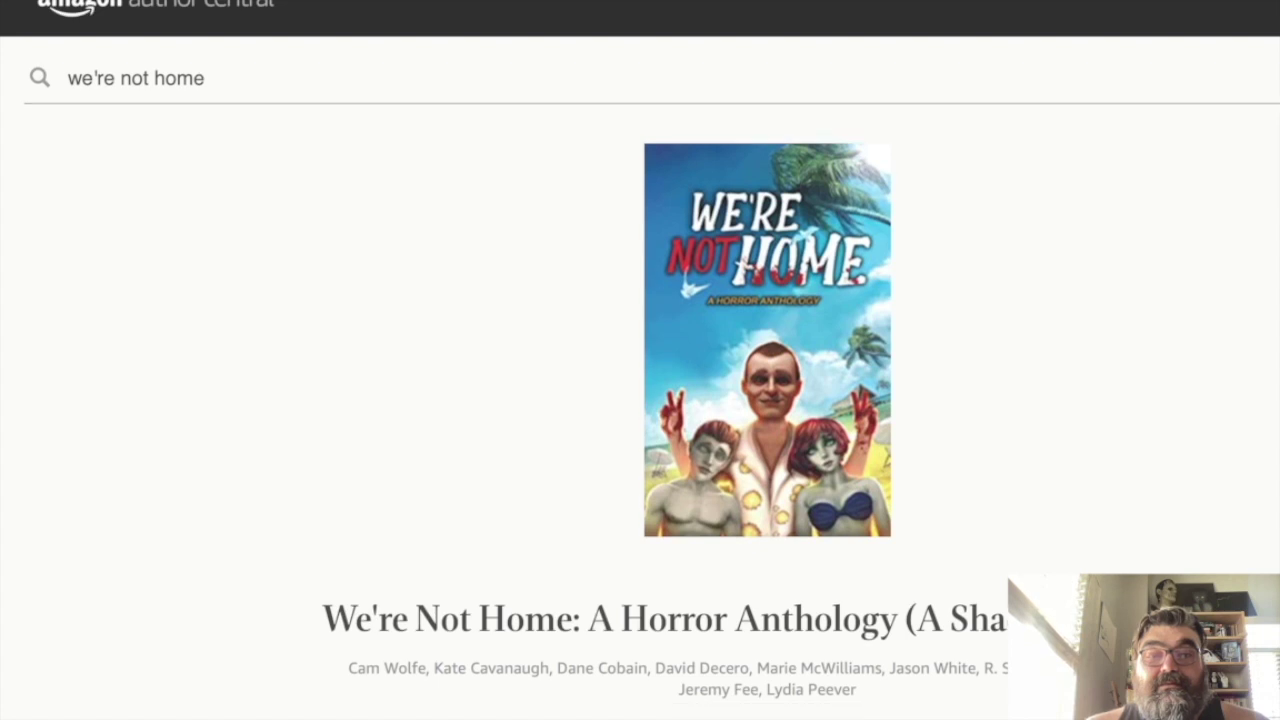
left_click(766, 641)
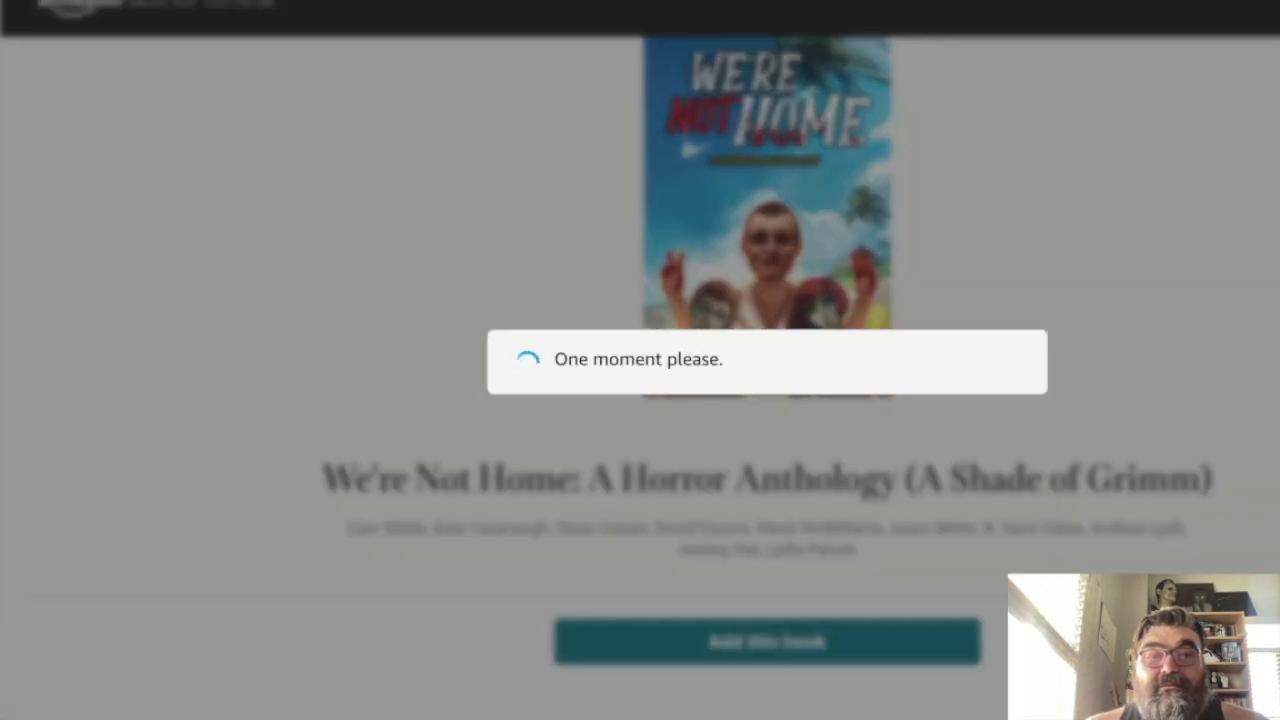
scroll(640, 400, "down", 1)
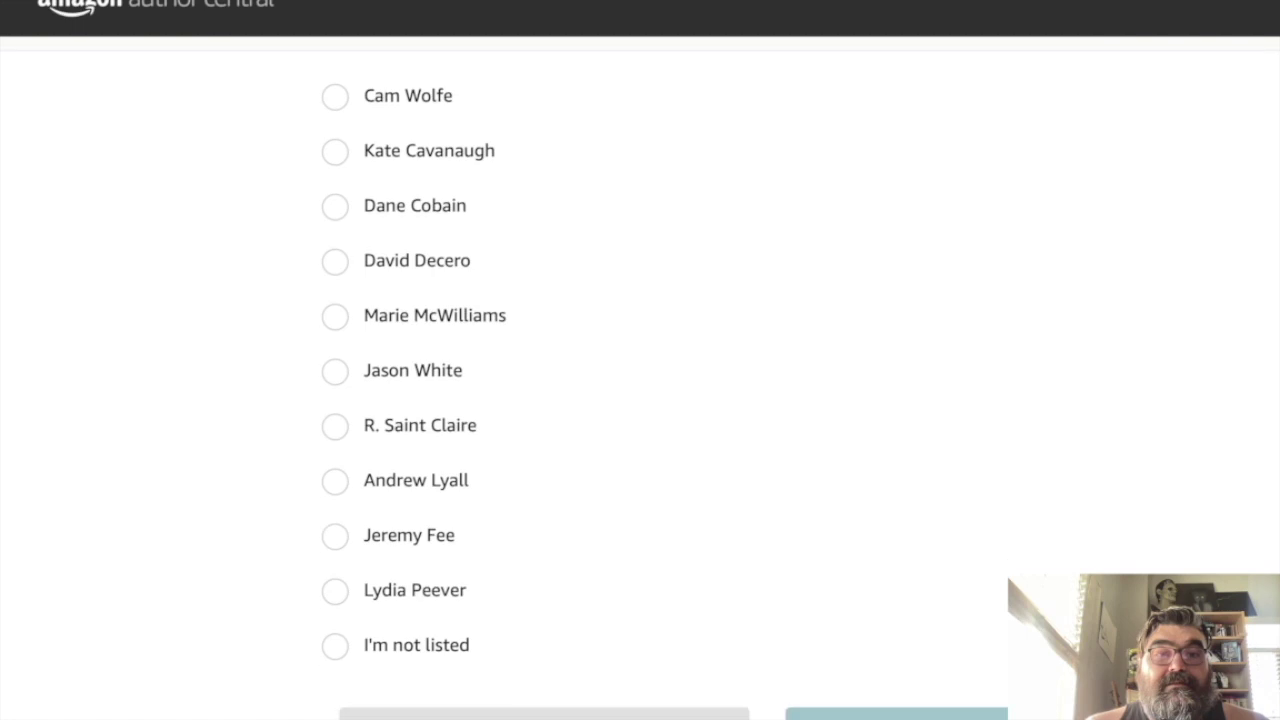
scroll(640, 400, "up", 1)
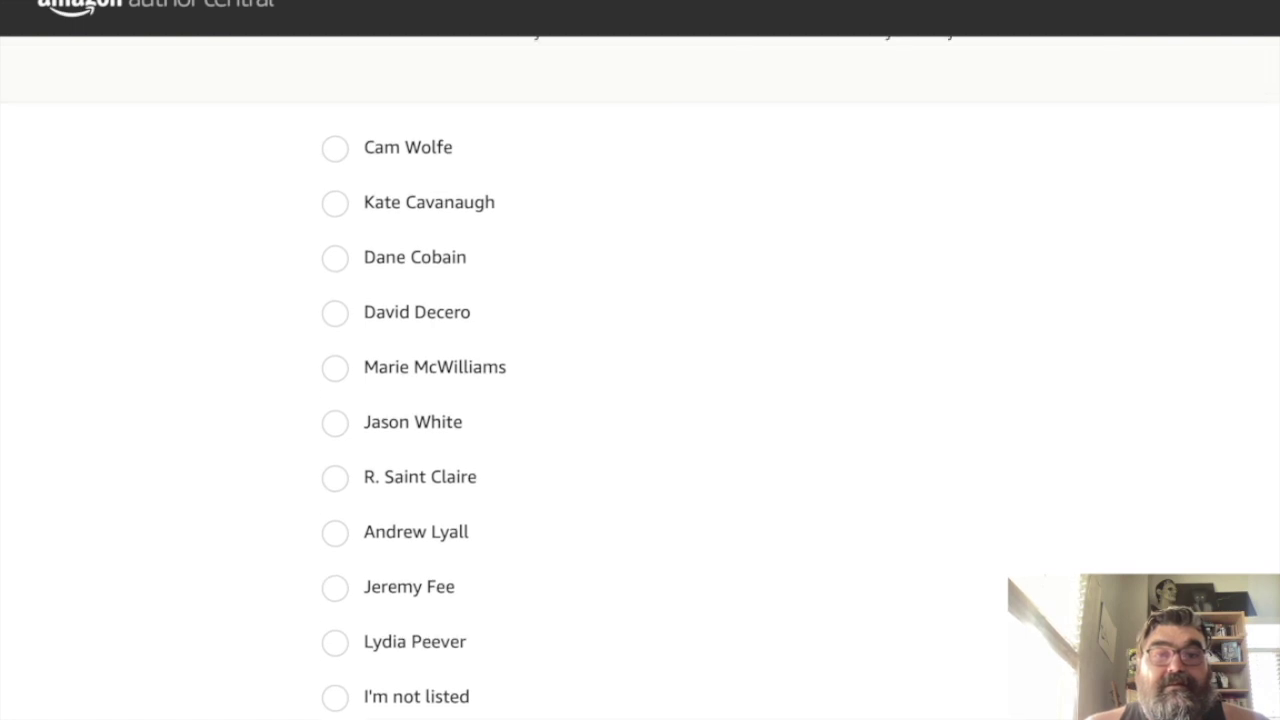
scroll(640, 400, "down", 2)
left_click(335, 620)
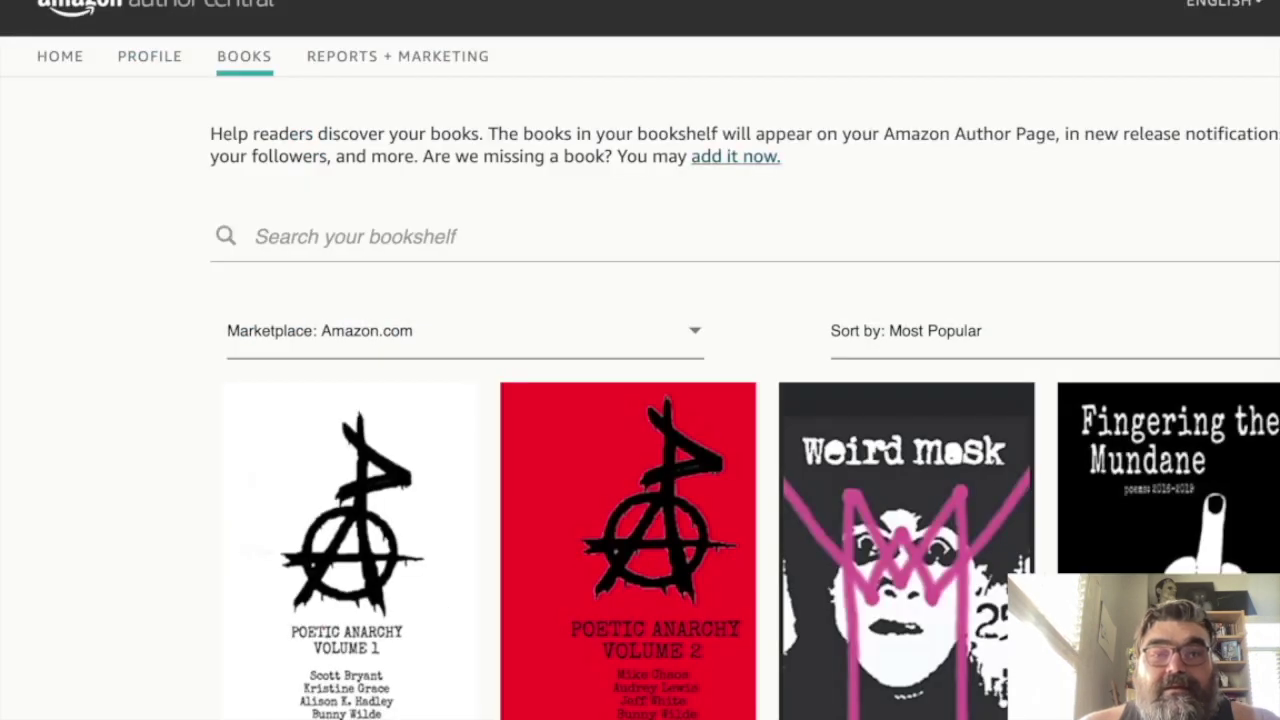
- Search for and add the HorrorTube anthologies "Lurking in the Dark" and "Local Haunts" to the bookshelf
left_click(735, 156)
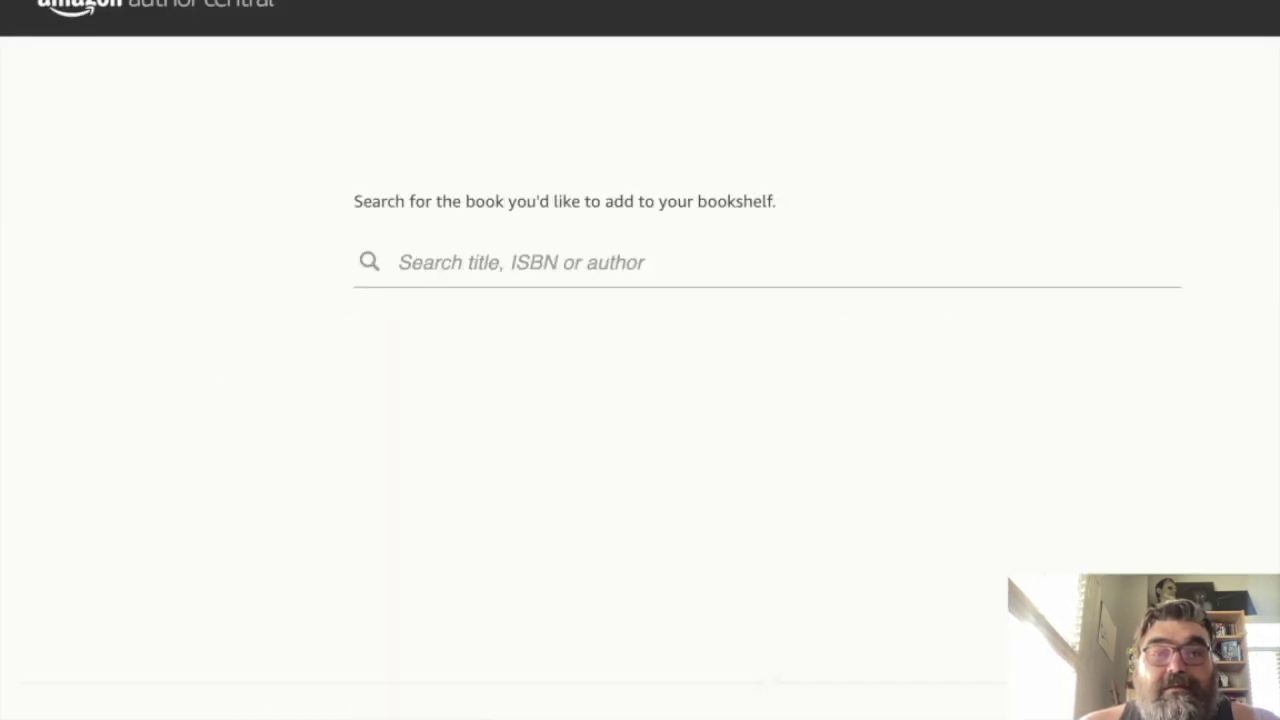
left_click(398, 262)
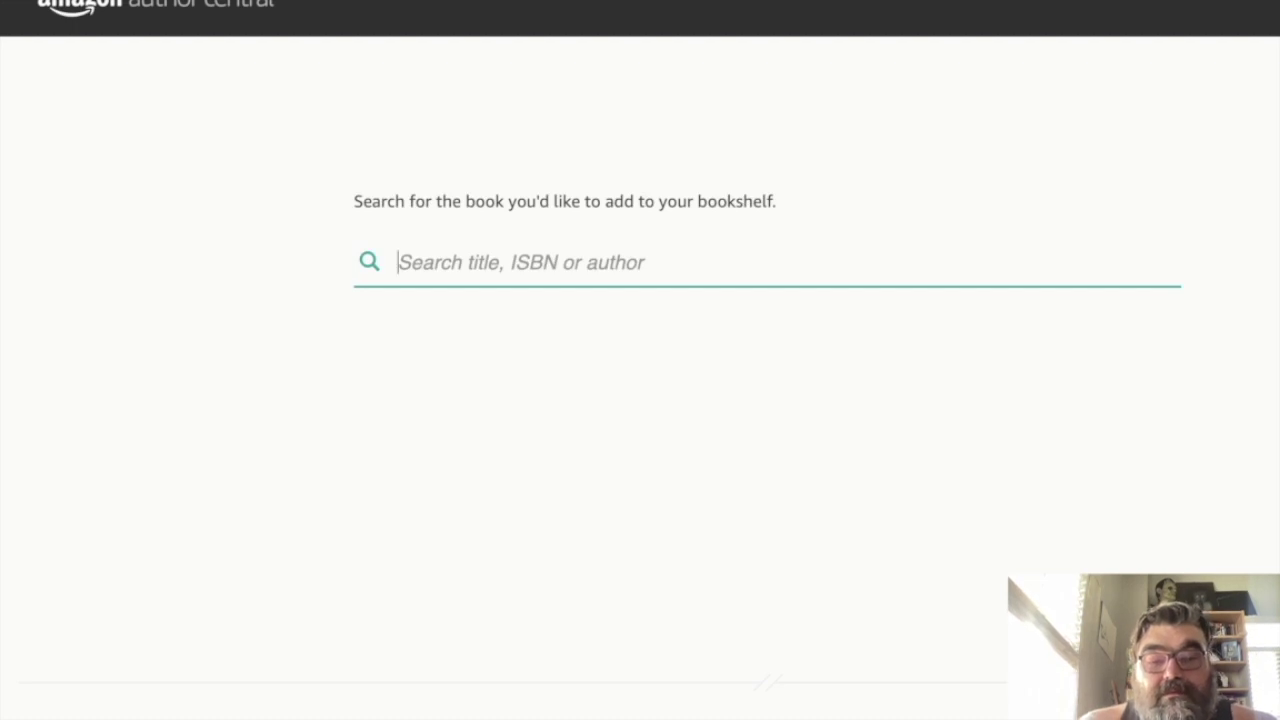
type("lurking in the")
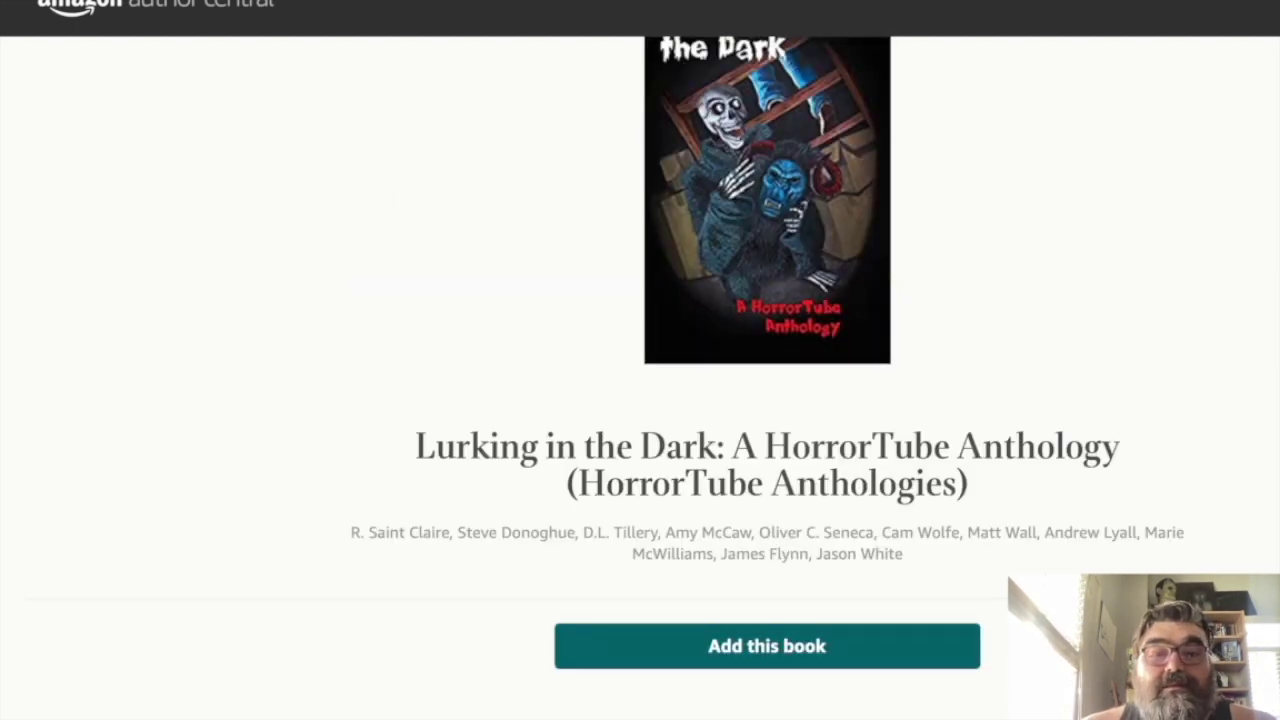
left_click(767, 646)
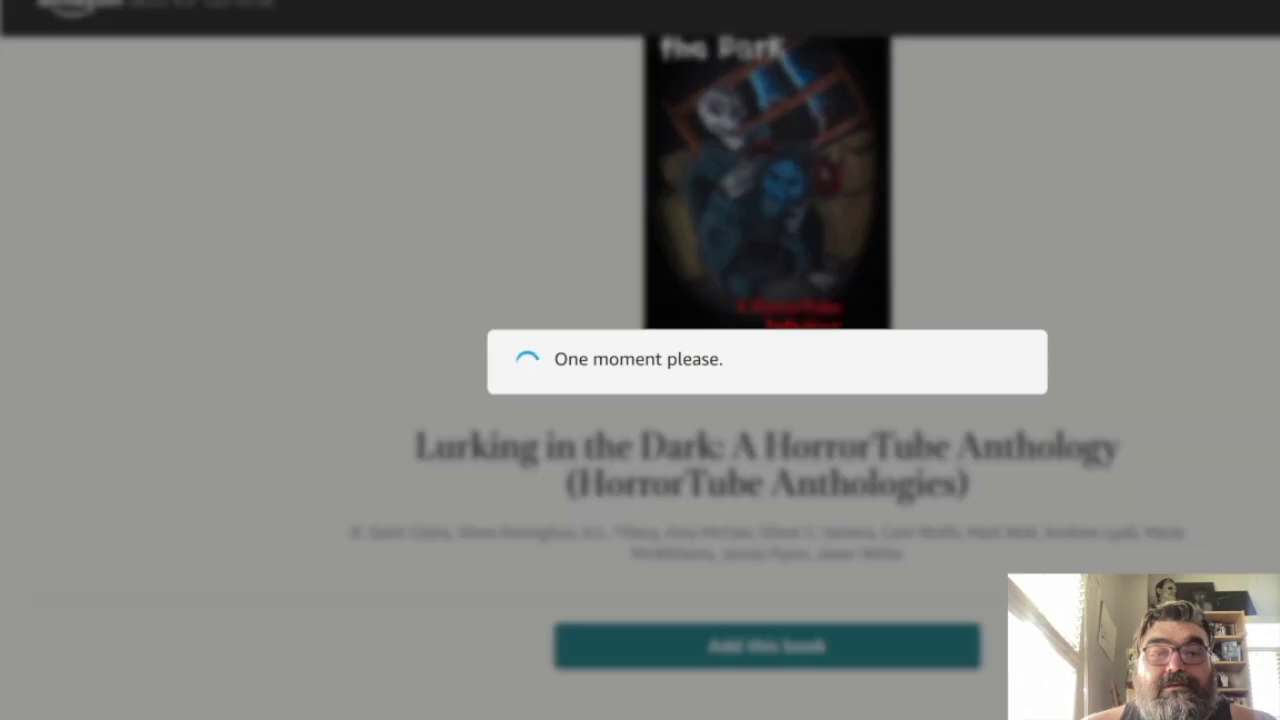
type("local hau")
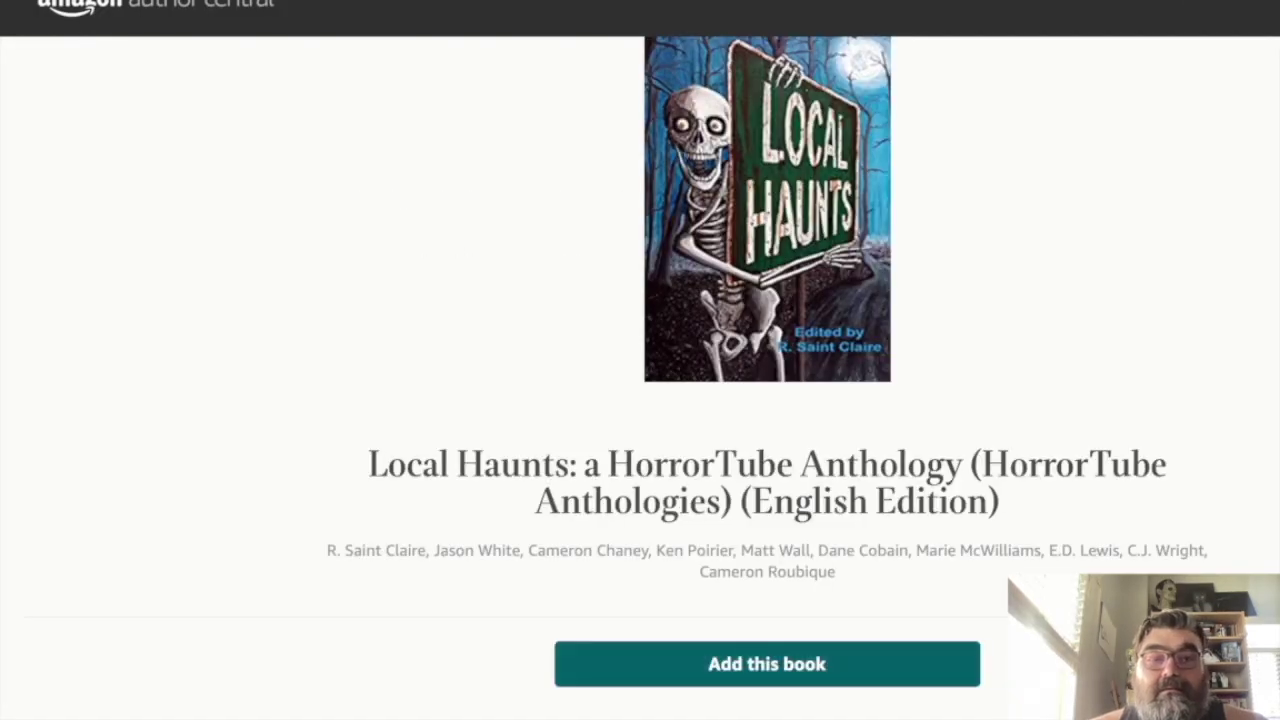
left_click(767, 664)
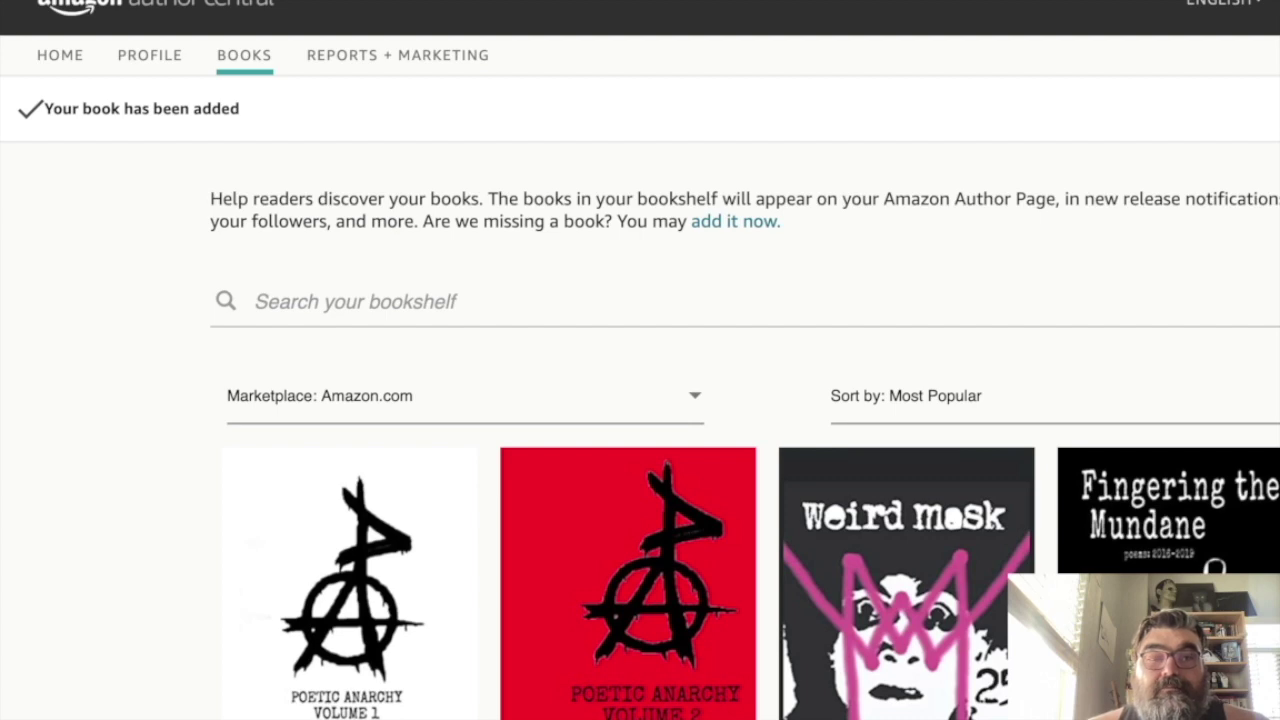
- Review the covers on the author's bookshelf, loading more titles down to the end of the list
scroll(745, 425, "down", 8)
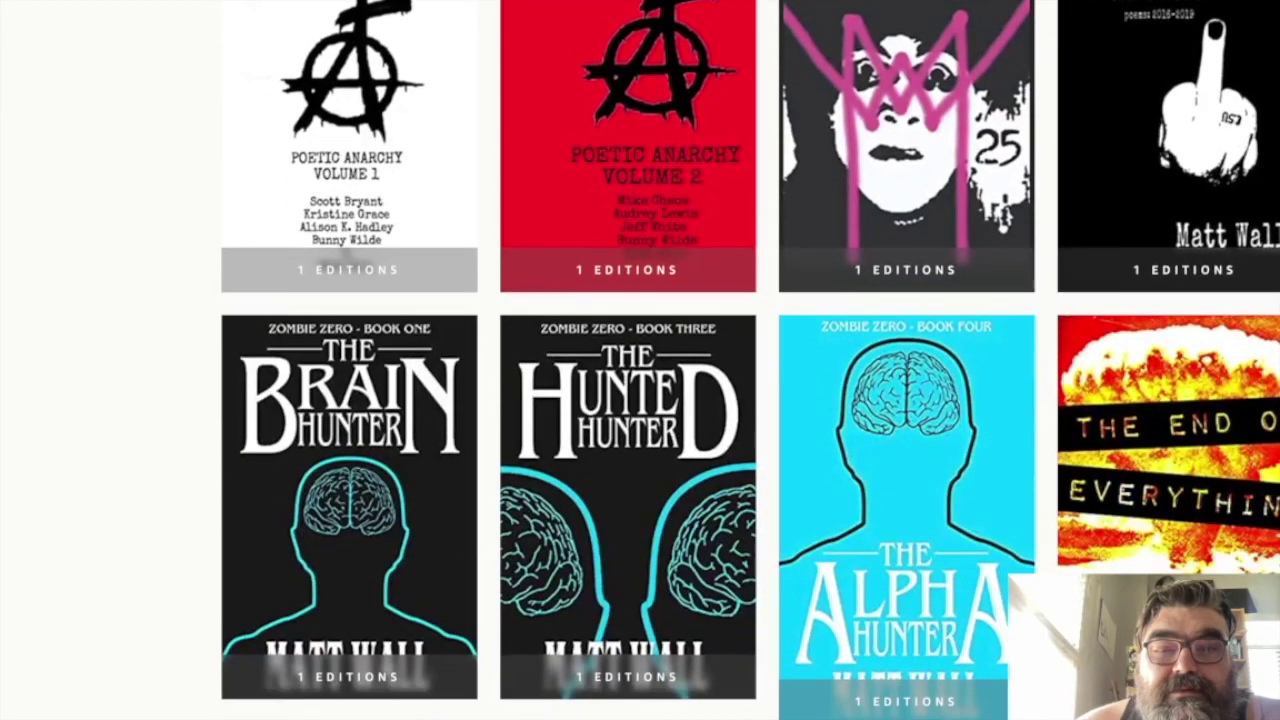
scroll(745, 425, "down", 3)
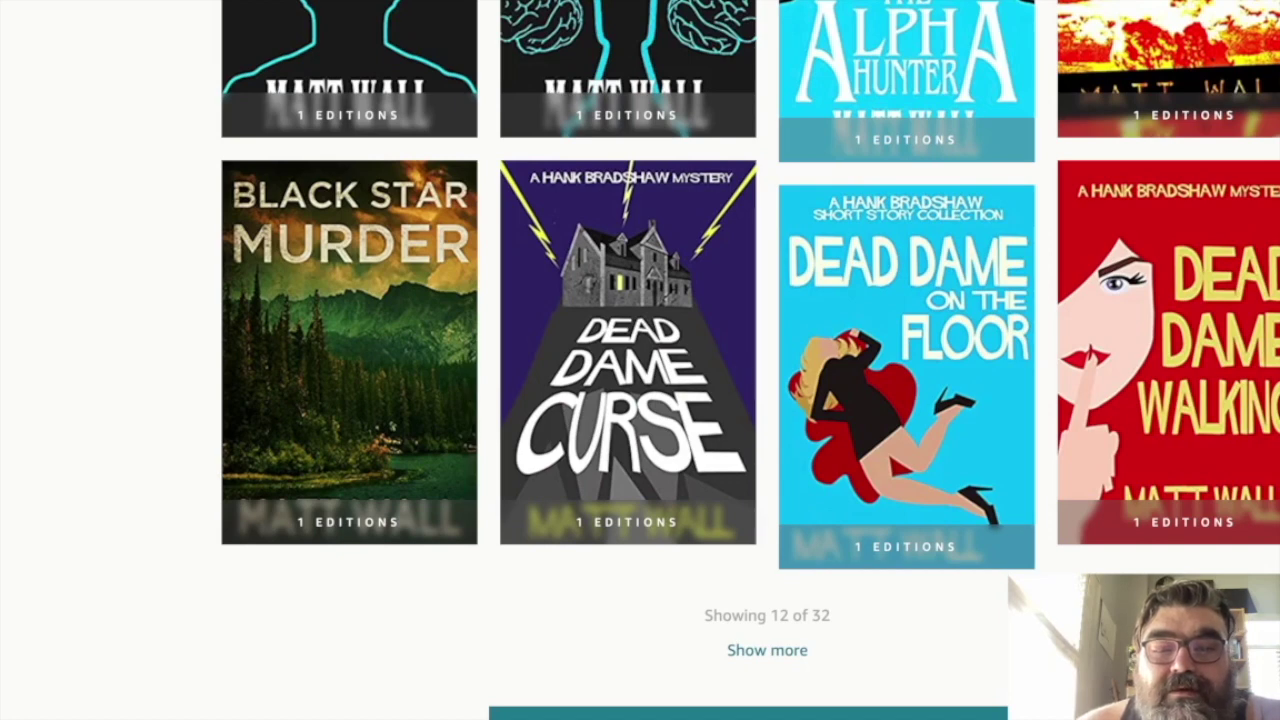
left_click(767, 650)
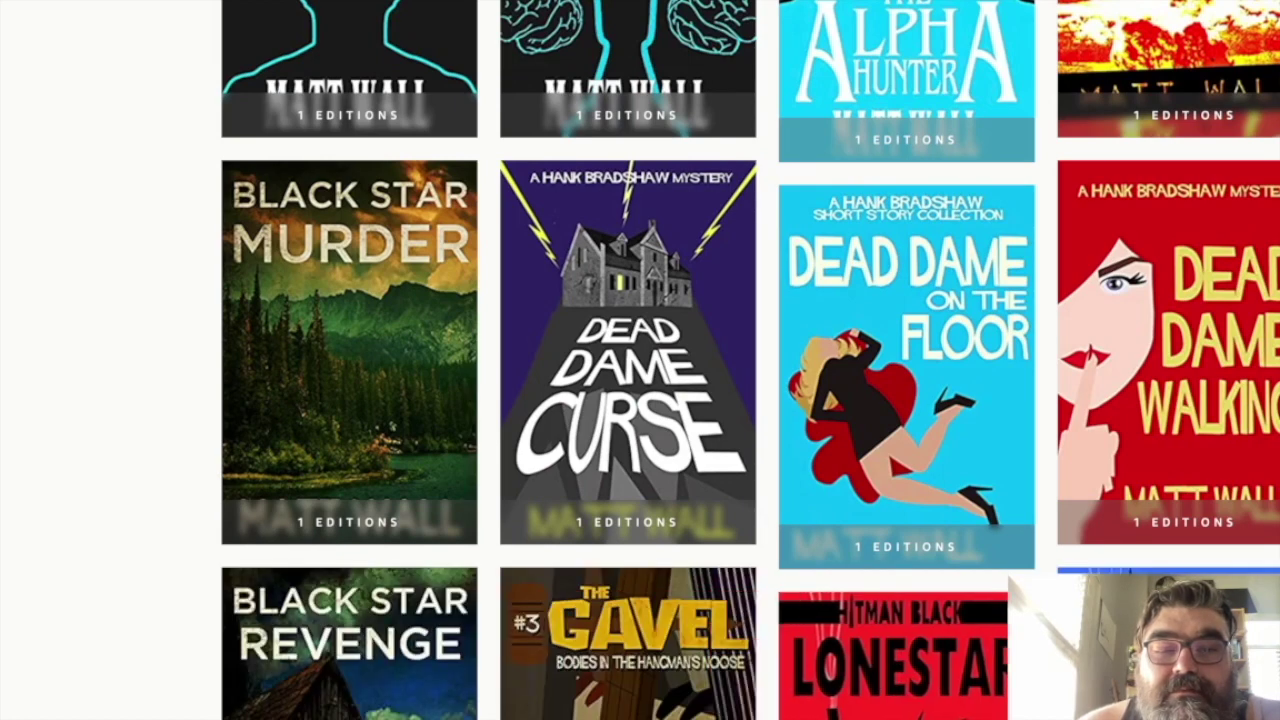
scroll(640, 360, "down", 1)
scroll(750, 360, "down", 5)
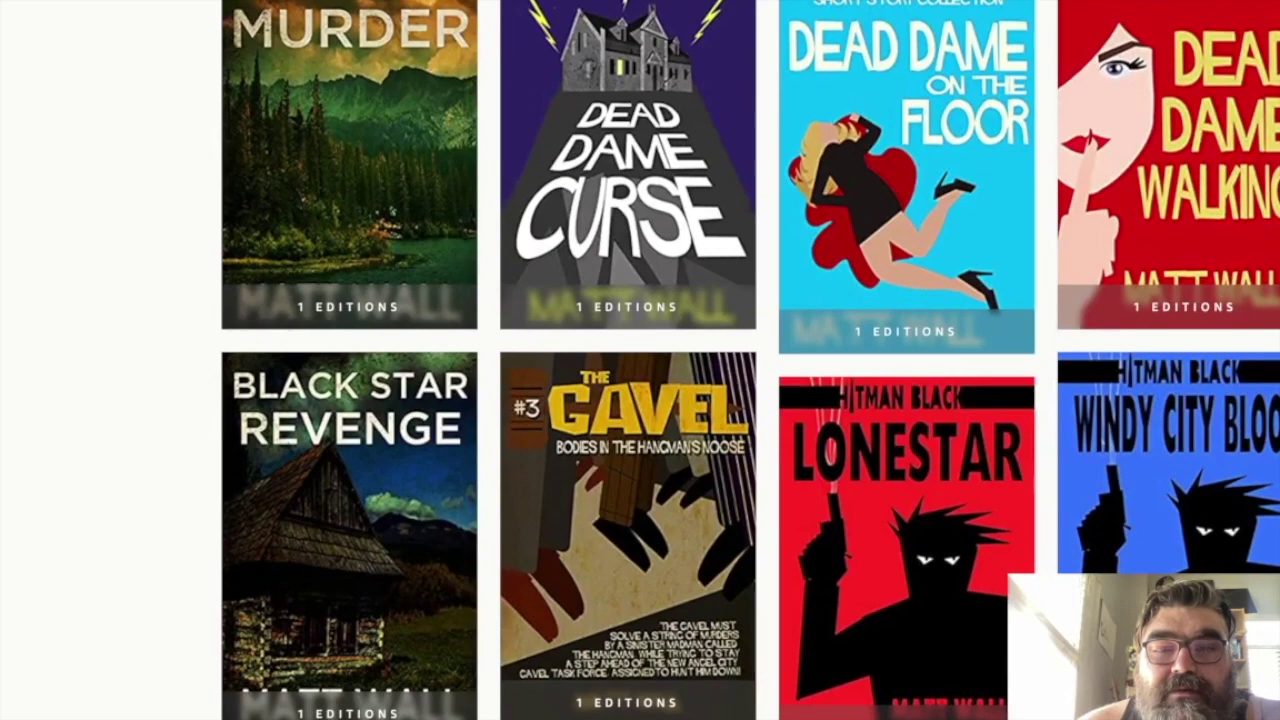
scroll(750, 360, "down", 3)
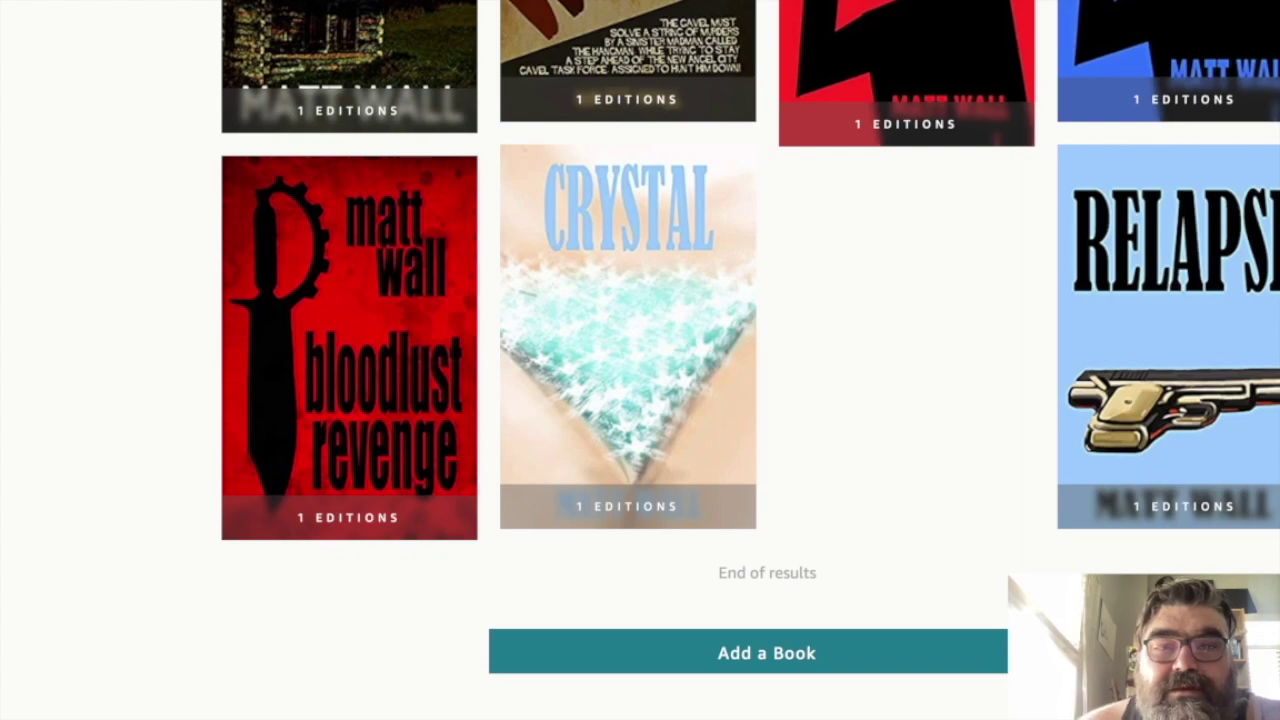
scroll(750, 360, "up", 15)
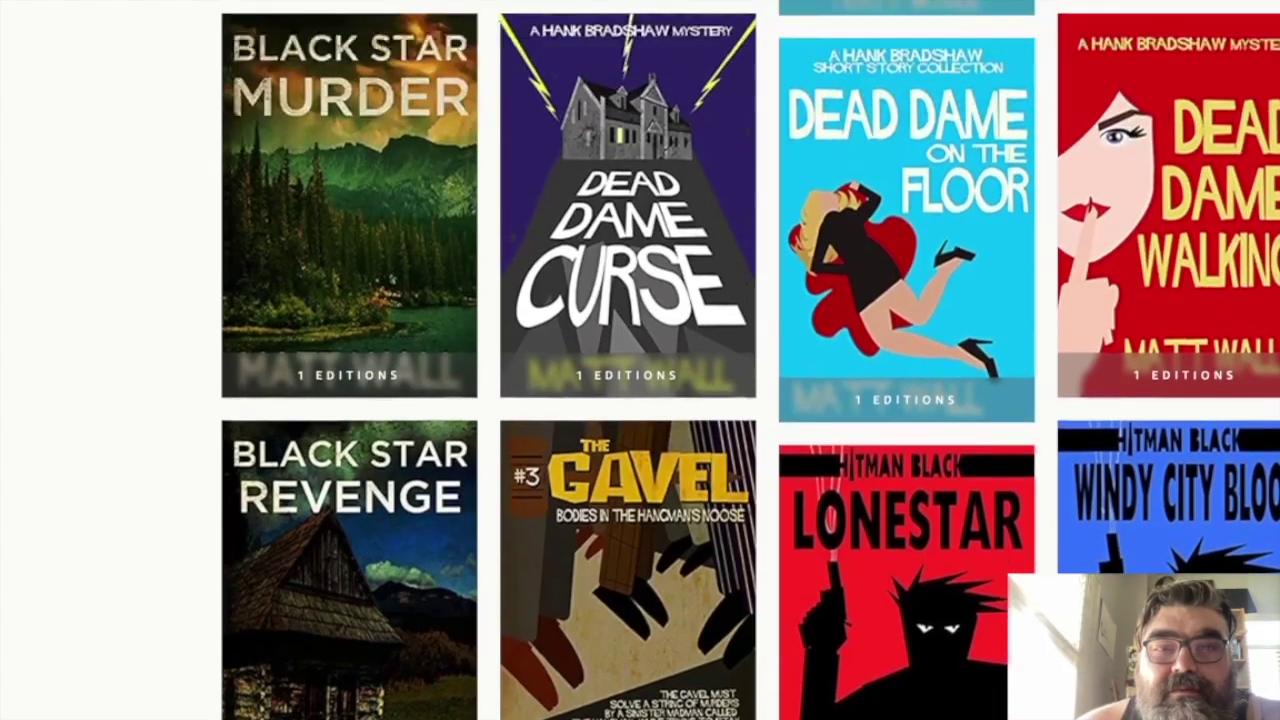
scroll(640, 360, "up", 3)
- Look through the Blood Lust search results for books to add, and enter the author's name in the search
scroll(640, 360, "down", 20)
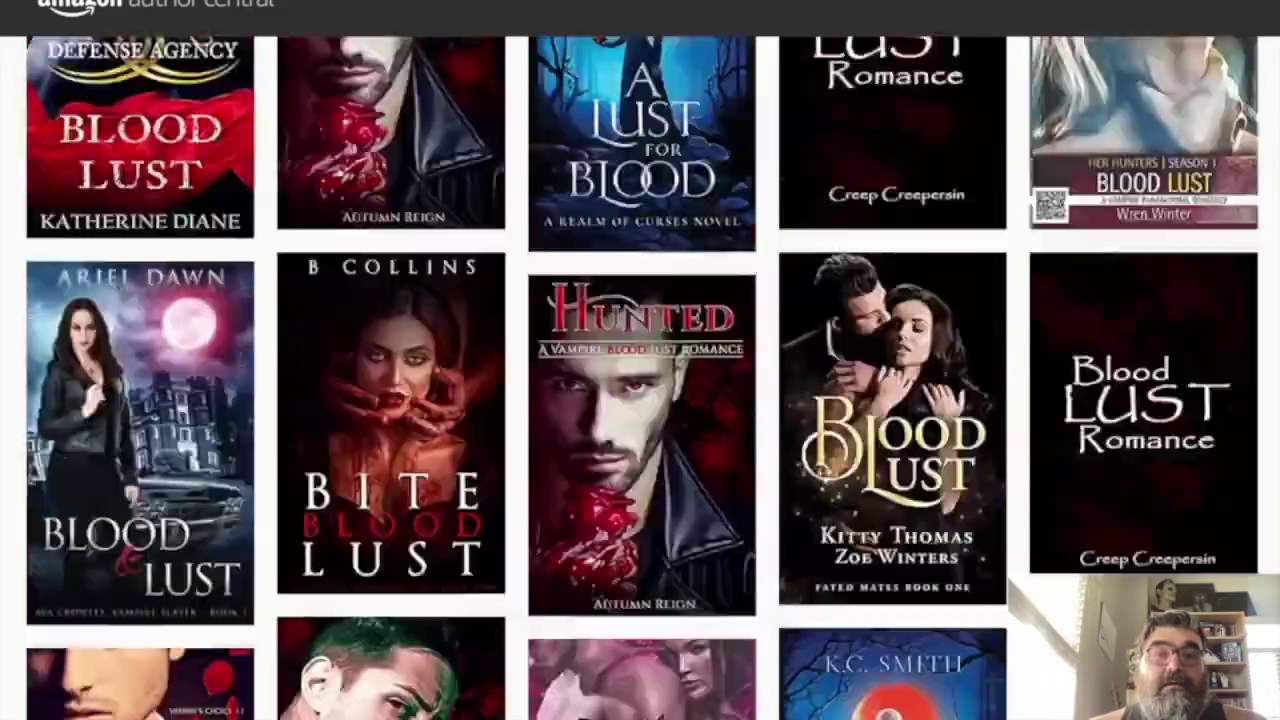
scroll(640, 360, "up", 4)
left_click(240, 93)
type("matt wall")
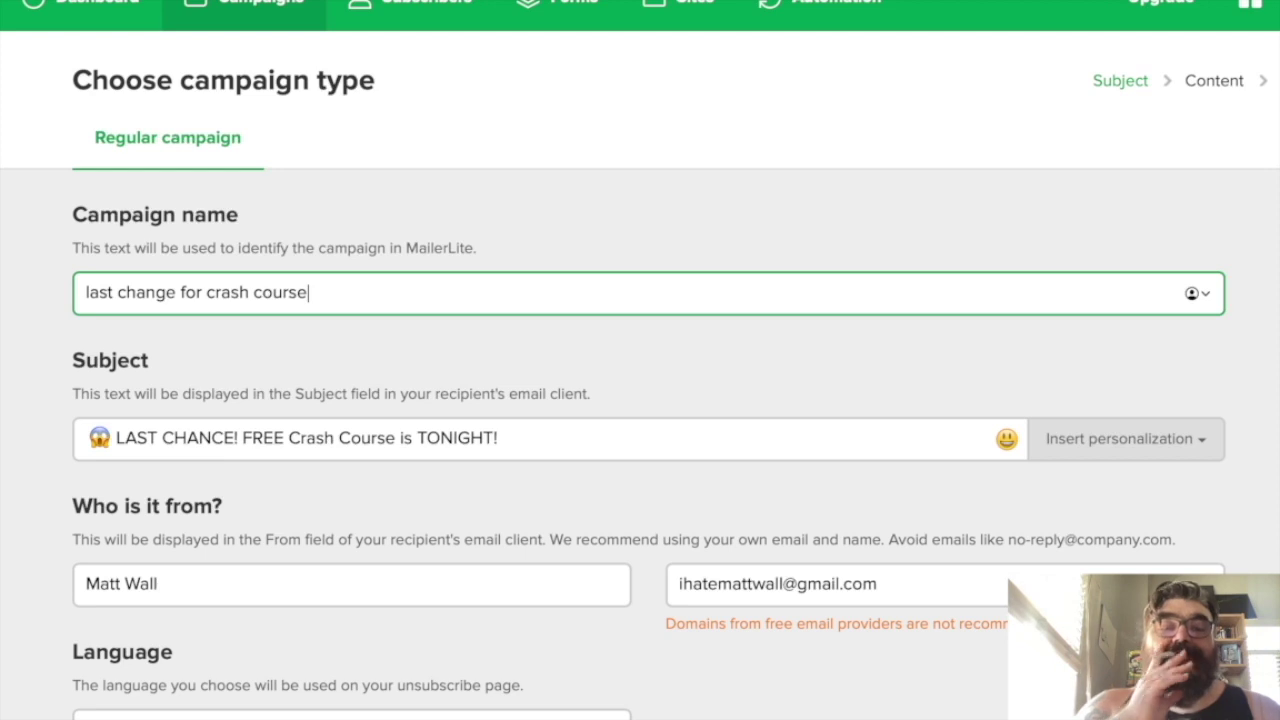
- In MailerLite, change the campaign name to "last chance"
key("BackSpace")
key("BackSpace")
key("BackSpace")
key("BackSpace")
key("BackSpace")
key("BackSpace")
key("BackSpace")
key("BackSpace")
key("BackSpace")
key("BackSpace")
key("BackSpace")
key("BackSpace")
key("BackSpace")
key("BackSpace")
key("BackSpace")
key("BackSpace")
key("BackSpace")
key("BackSpace")
key("BackSpace")
type("ce")
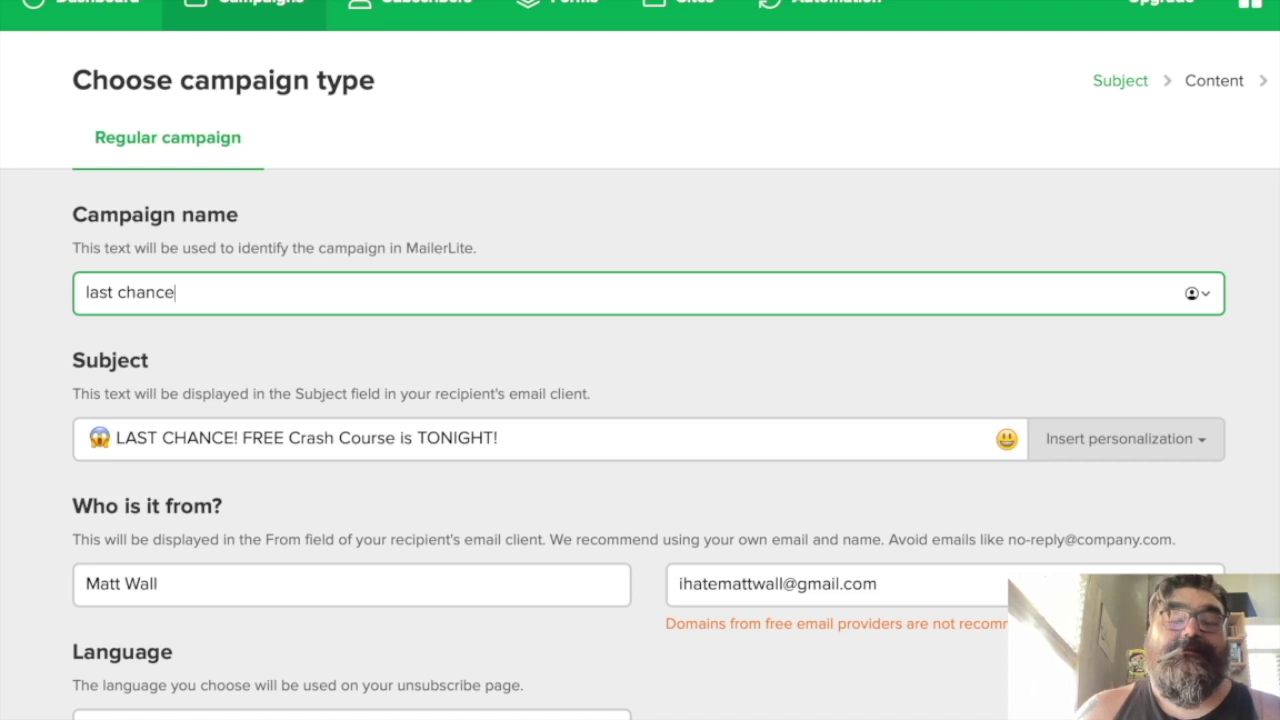
- Replace the campaign subject with "Here you go... this is for you" followed by a wrapped gift emoji
key("Tab")
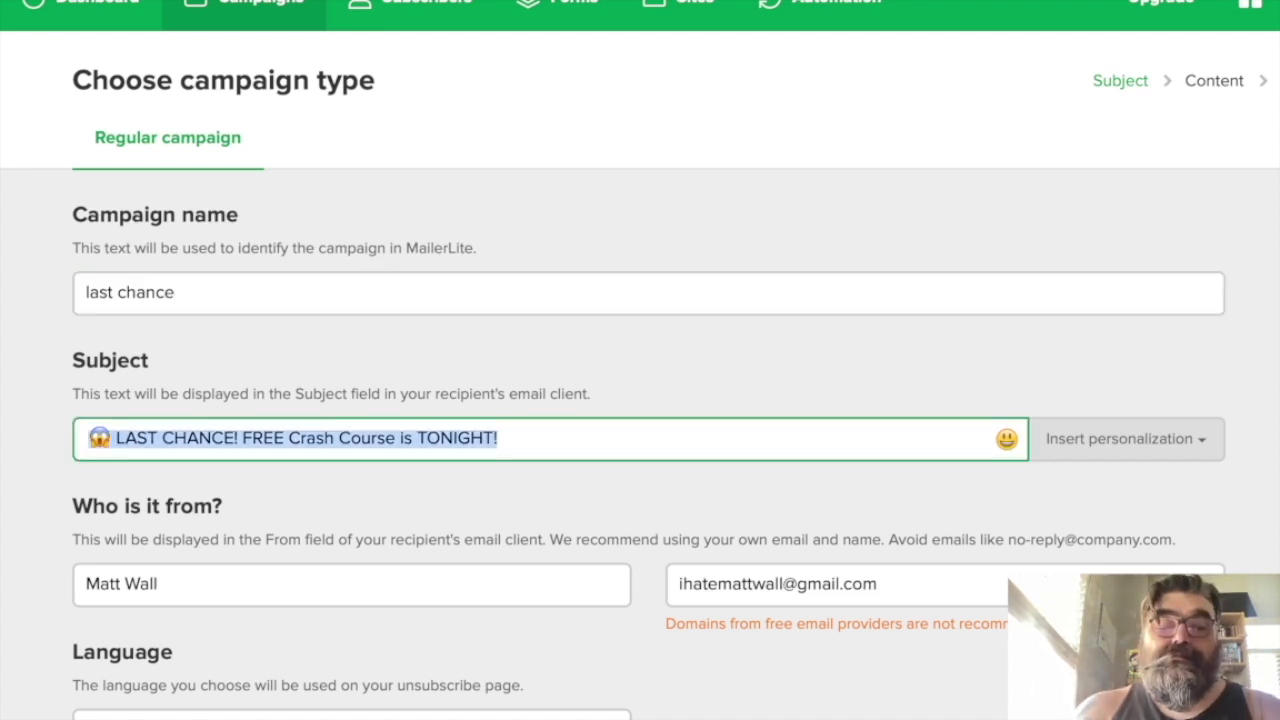
type("Here yo")
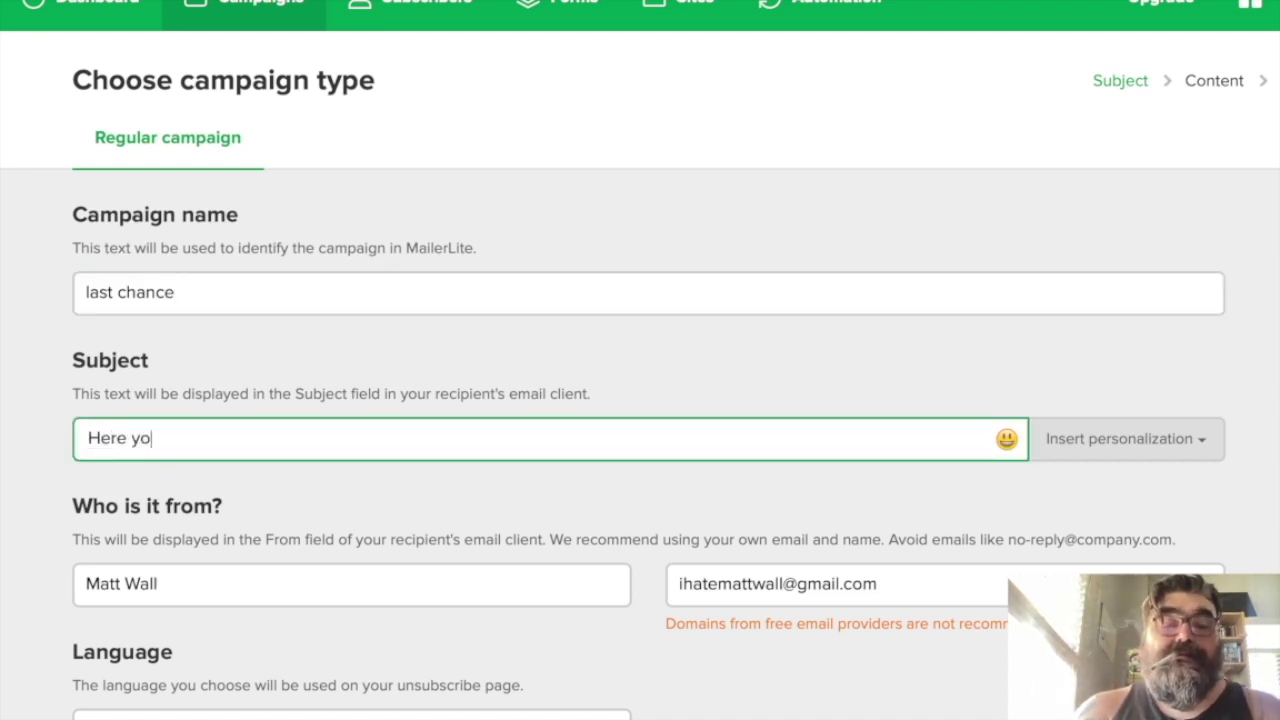
type("u go")
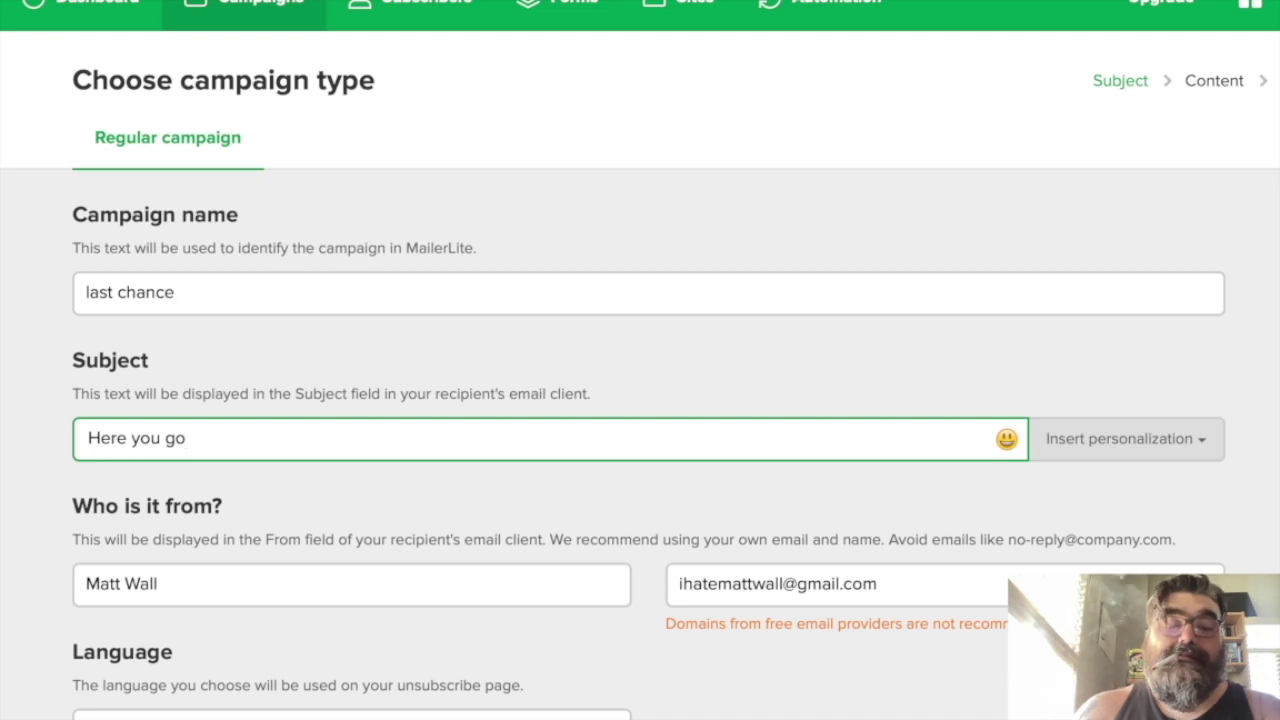
type("... ")
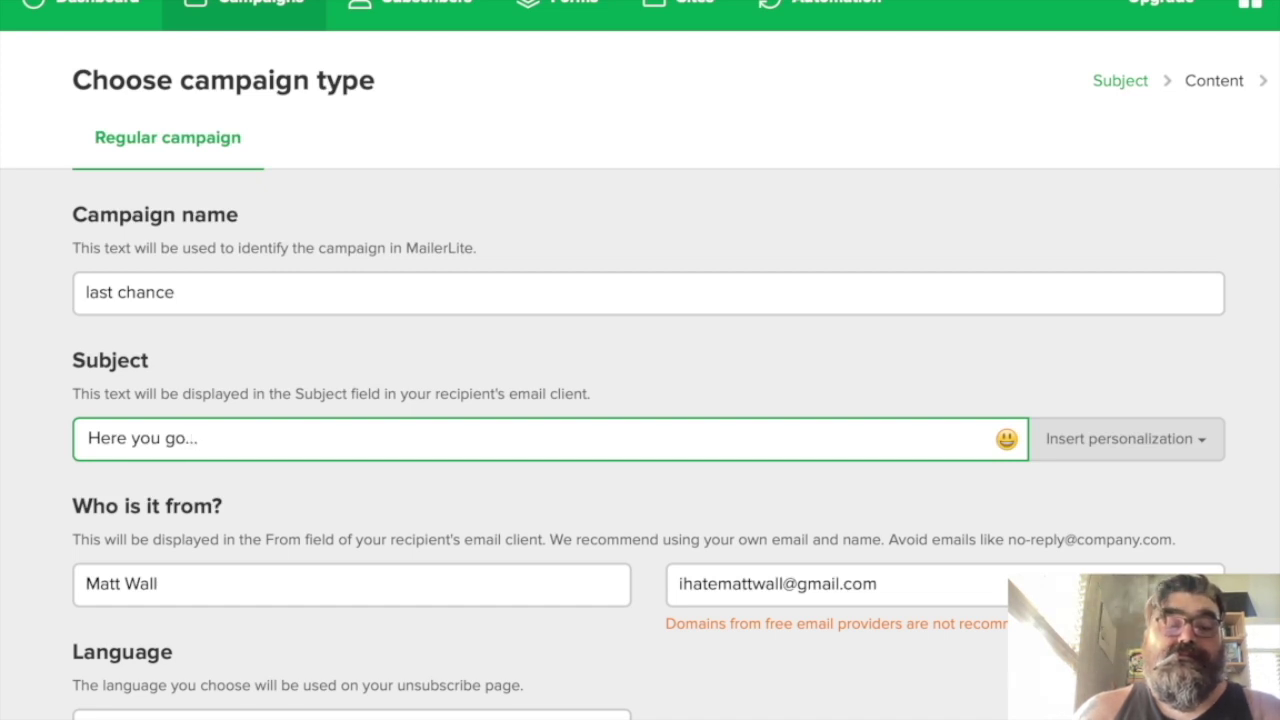
type("this is for you")
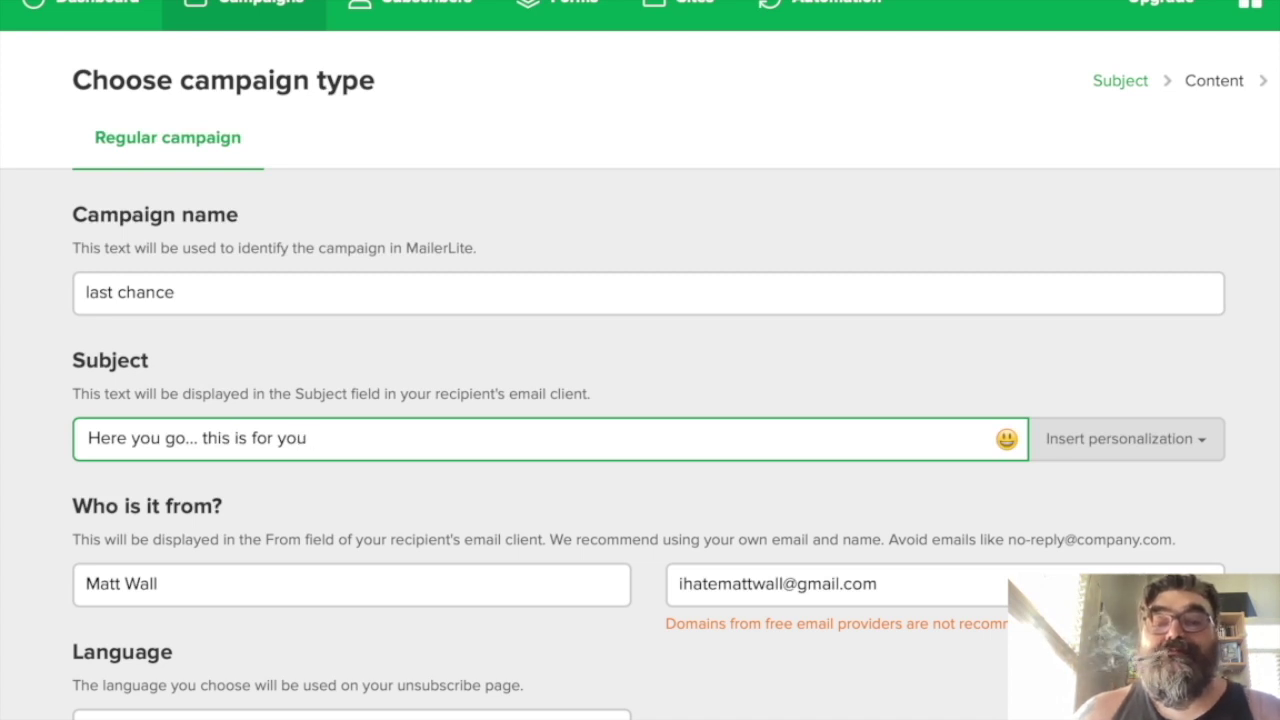
left_click(1006, 439)
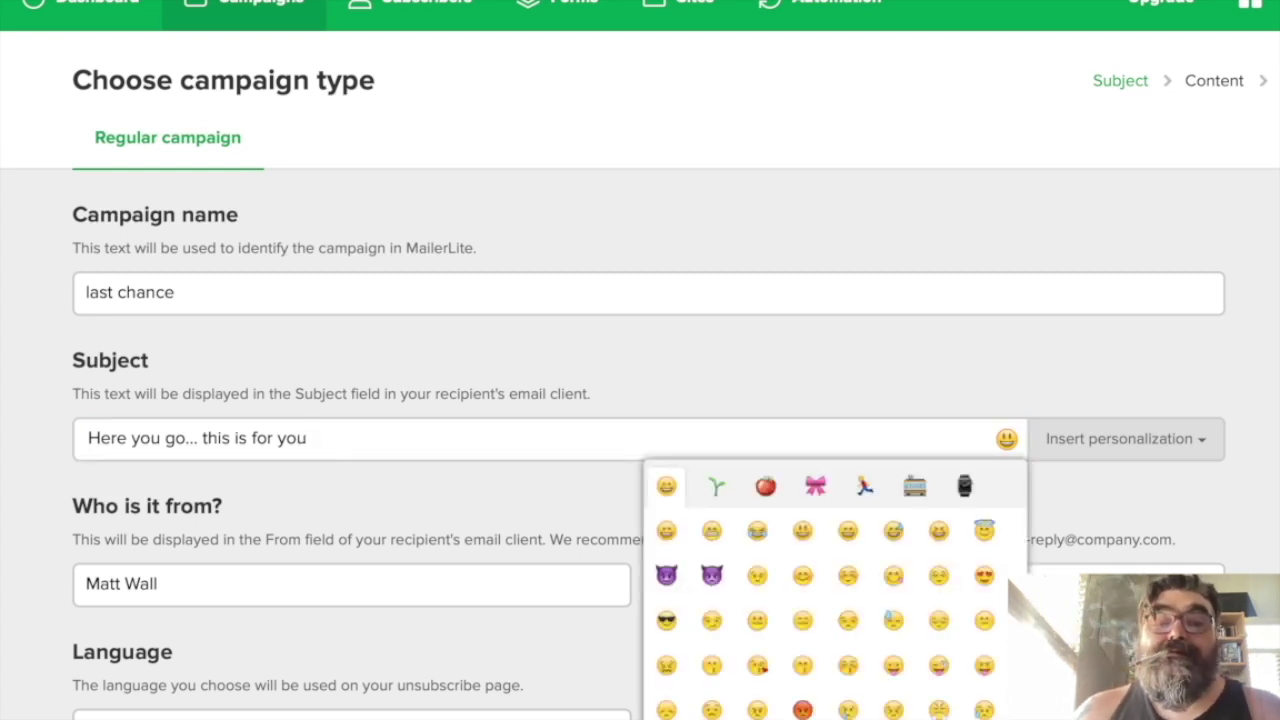
left_click(815, 486)
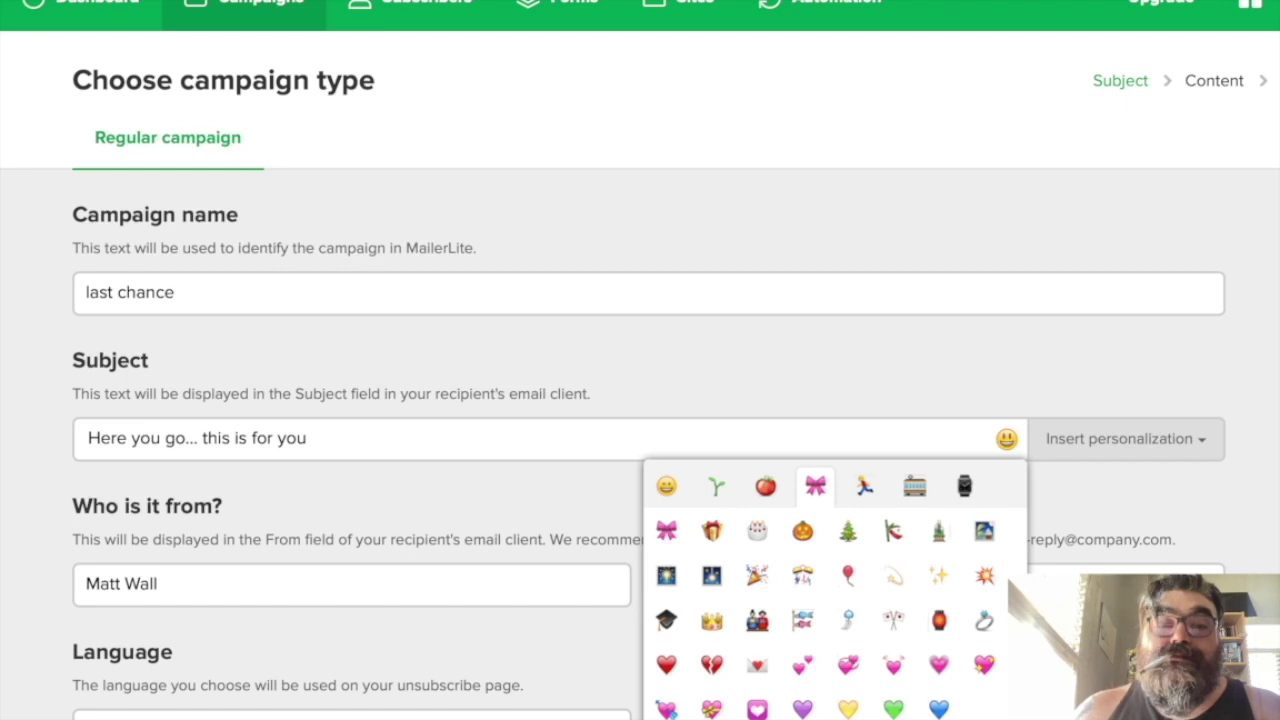
left_click(711, 530)
key("Escape")
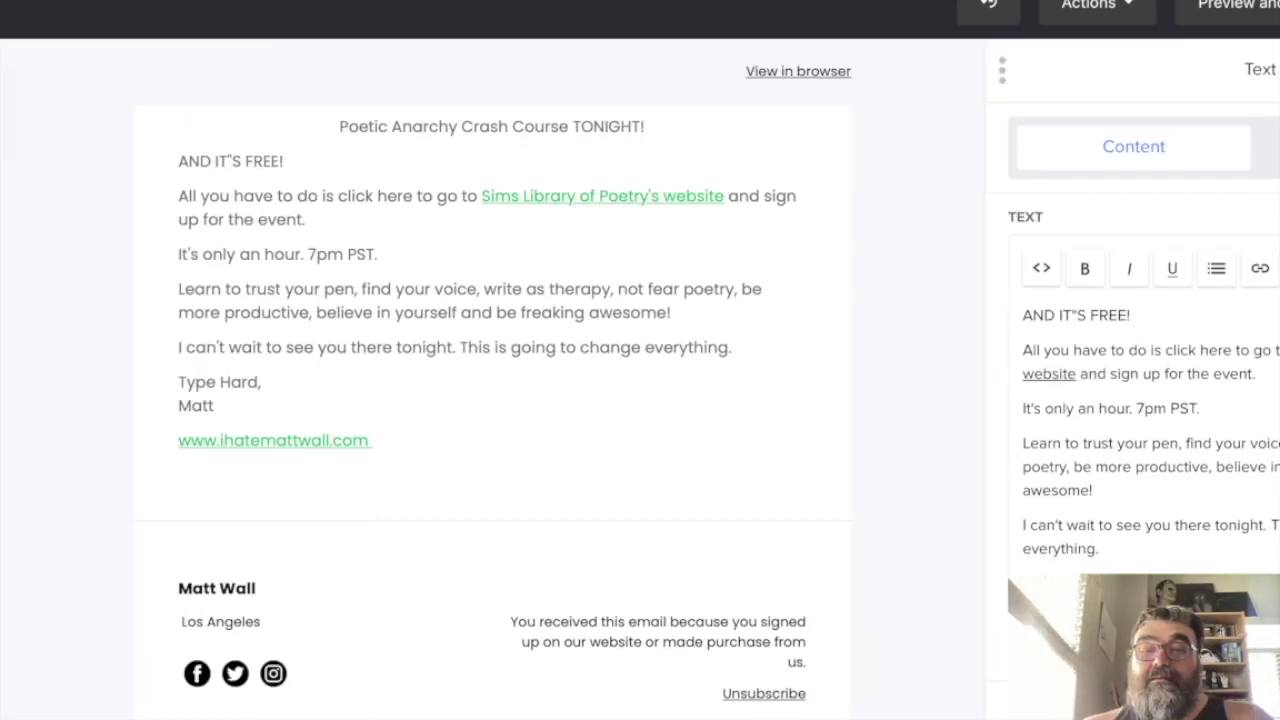
- Replace the email body above the sign-off with "Here is the first of free things i'm gonna send ya!"
left_click_drag(1104, 548, 1110, 306)
key("BackSpace")
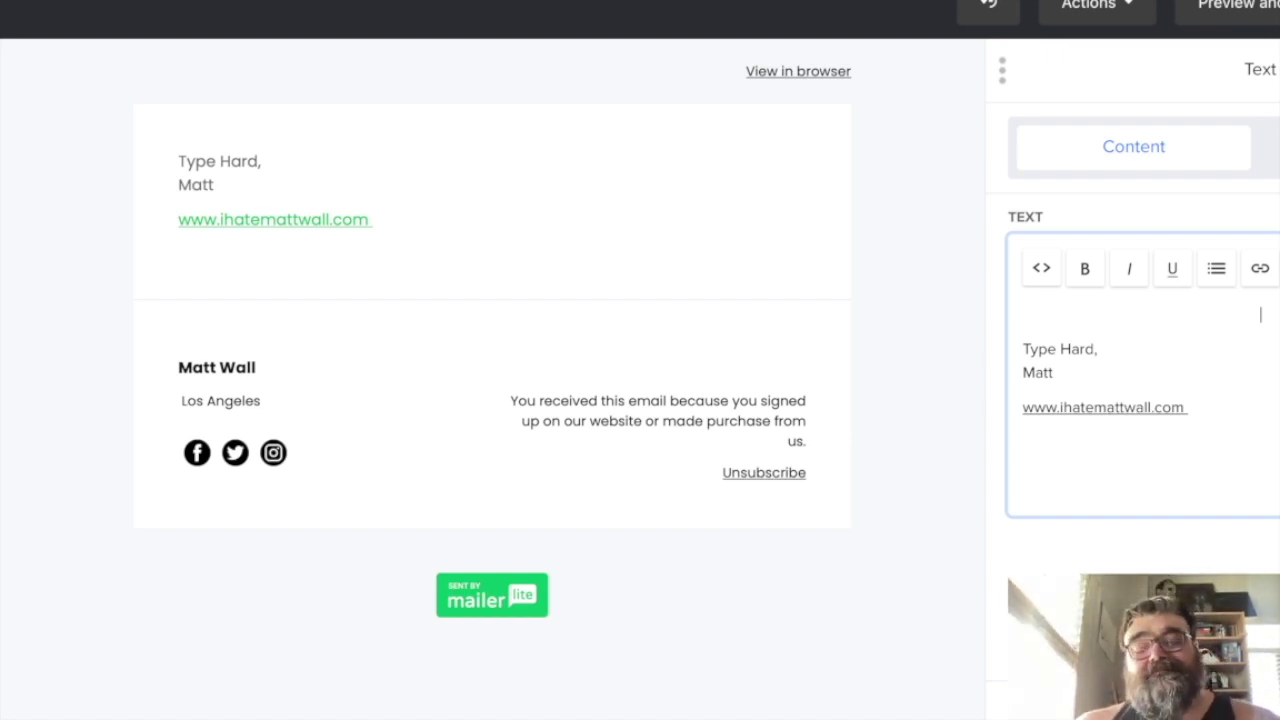
type("Here is the first of free things i'm gonna send ya!")
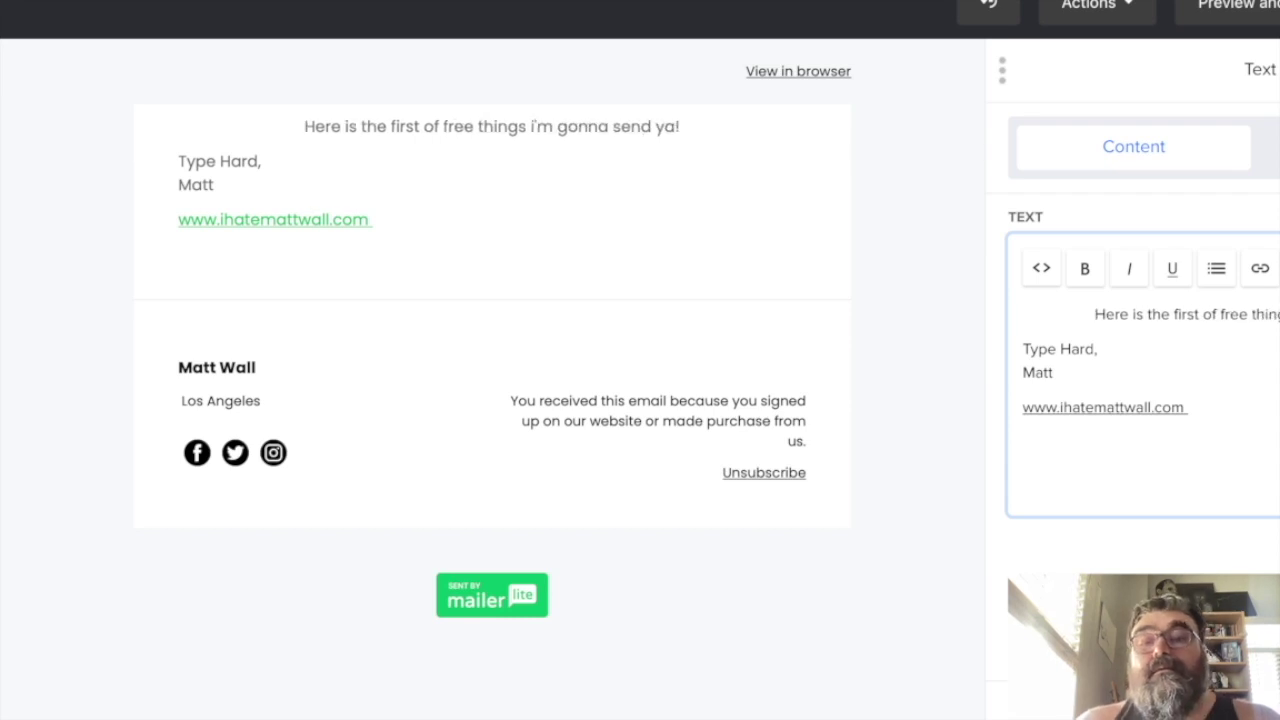
- Below the email's opening line, add the greeting "Hellloooooo everybody!" and a paragraph about posting new poems and stories here instead of on the website
key("Return")
type("Helllooooooo everybody!")
key("Return")
type("I just wanted to drop y")
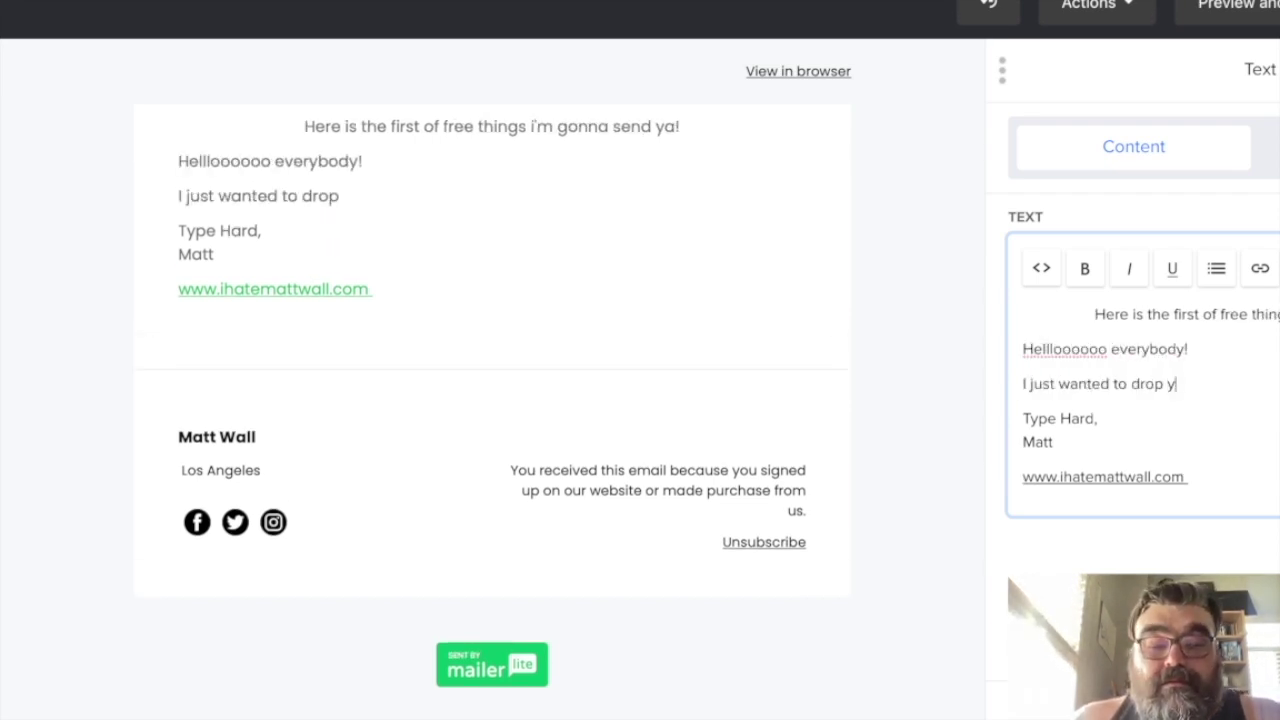
type("ou a line and let you know how important you all are. The best way i thought to do that")
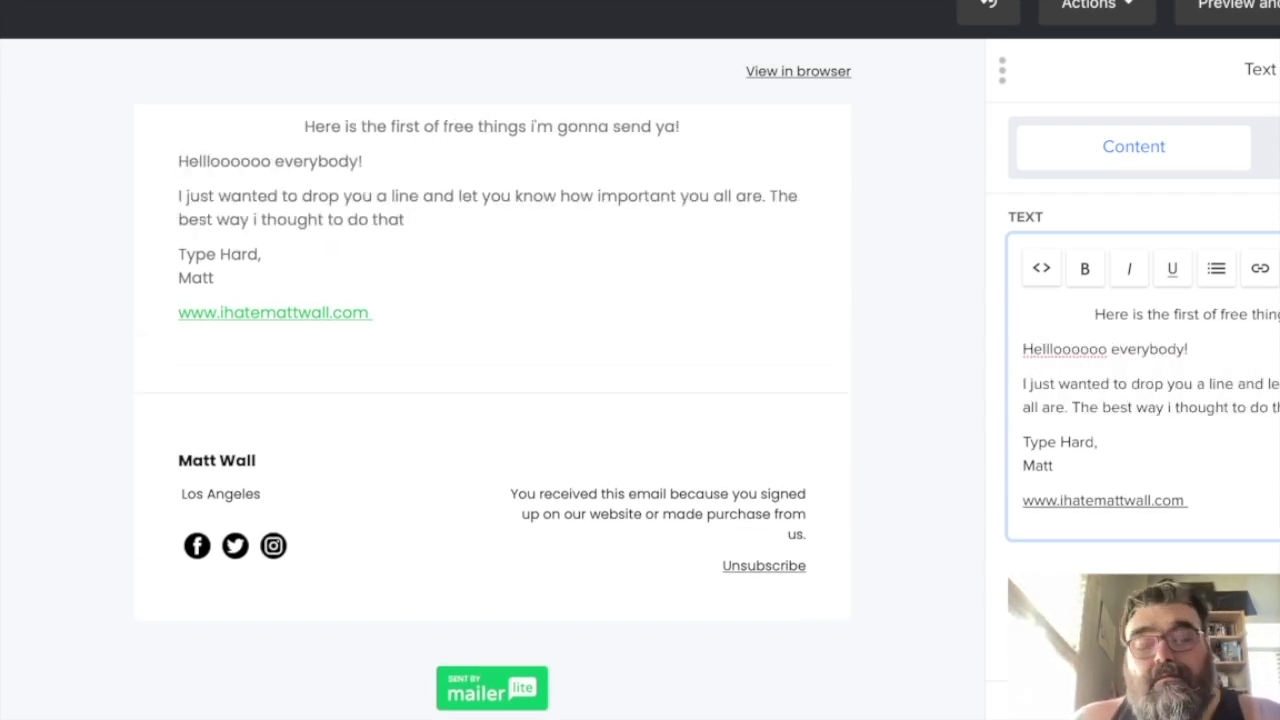
type(" would be to start posting my new poems and stories here for all of you instead of on my website.")
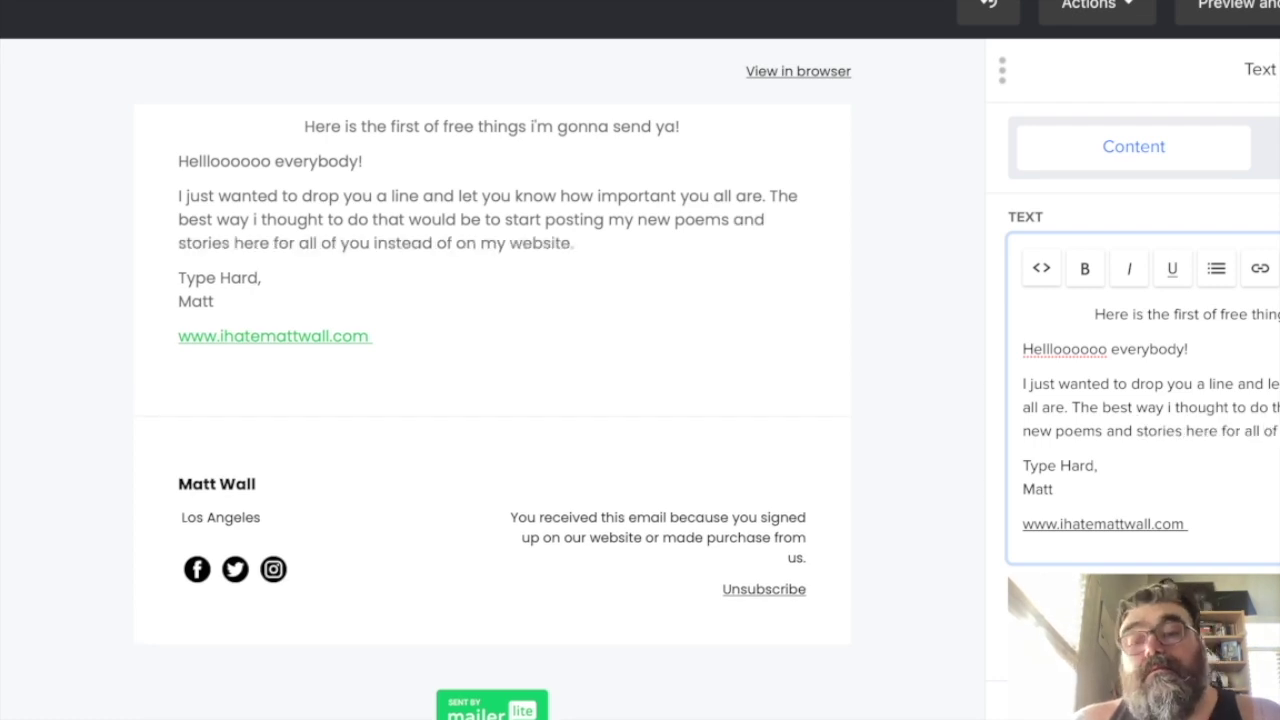
- Add the poem "NOW 10-13-22" with its surrounding text above the sign-off, plus a podcast paragraph starting "Also, i've been really amping up my podcast"
key("Return")
key("ctrl+v")
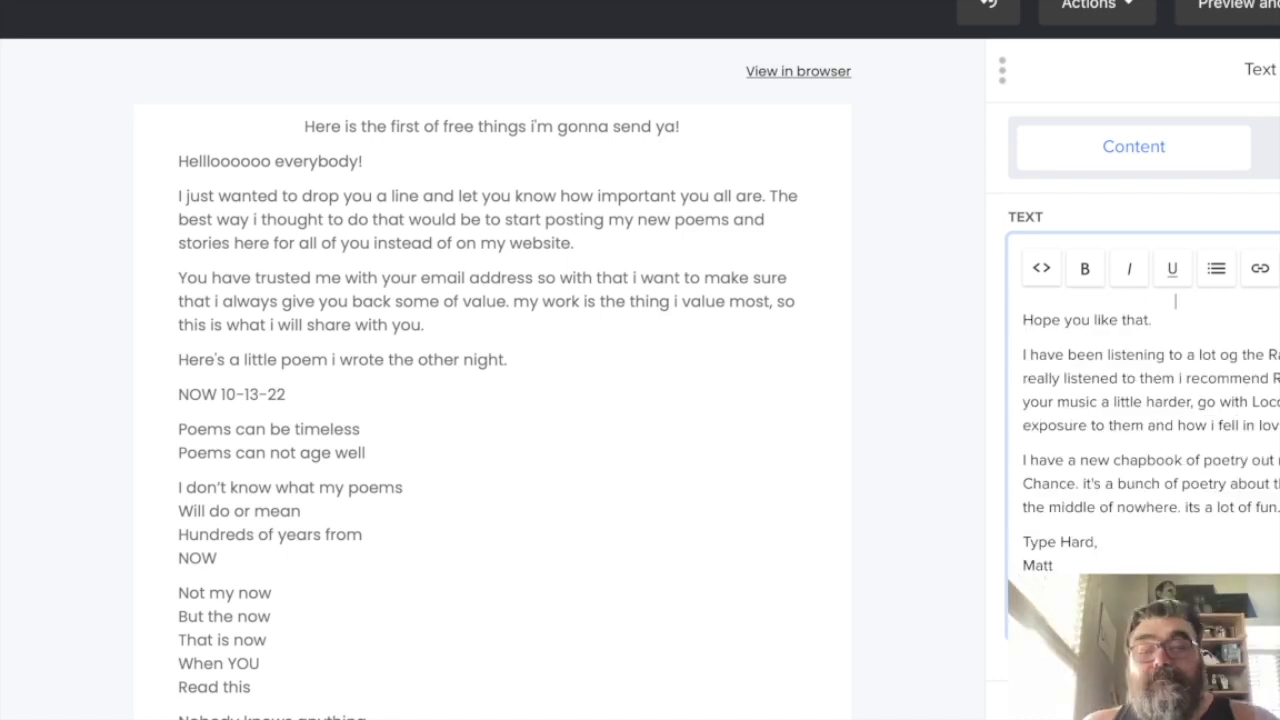
key("Return")
type("Also, i've been really amping up my po")
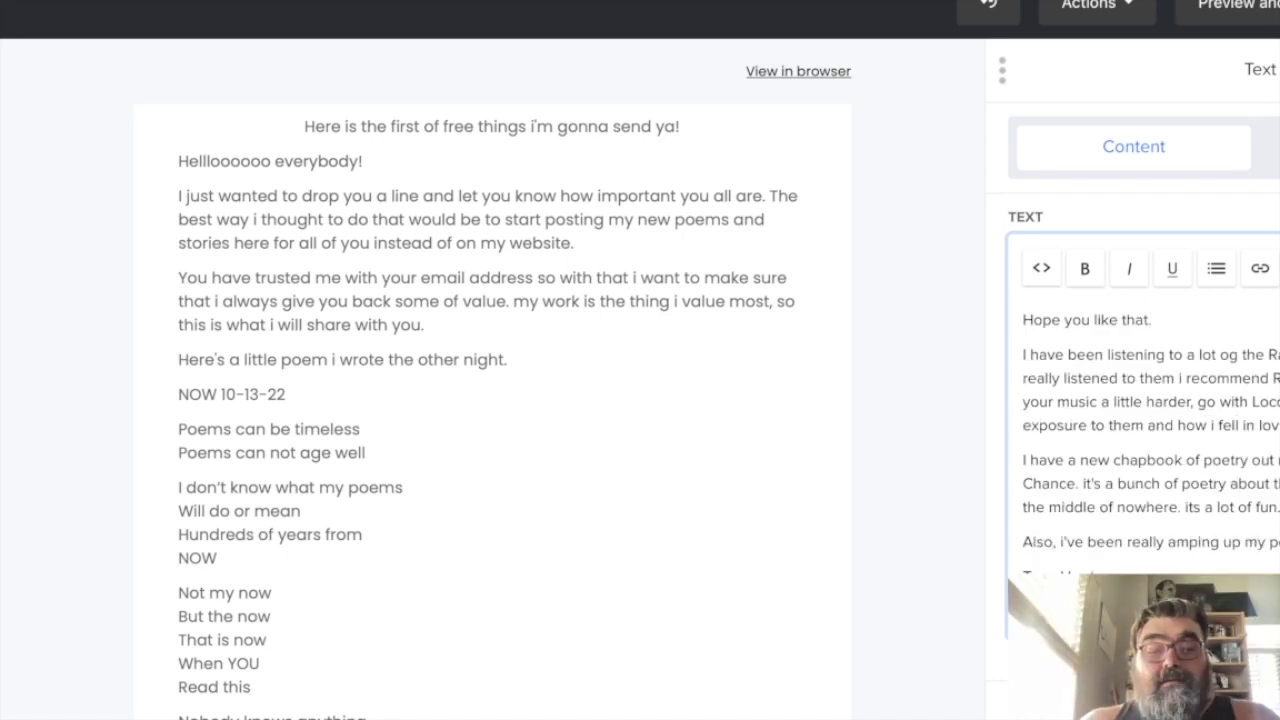
type("dcast check it out. its called the I Hate Matt")
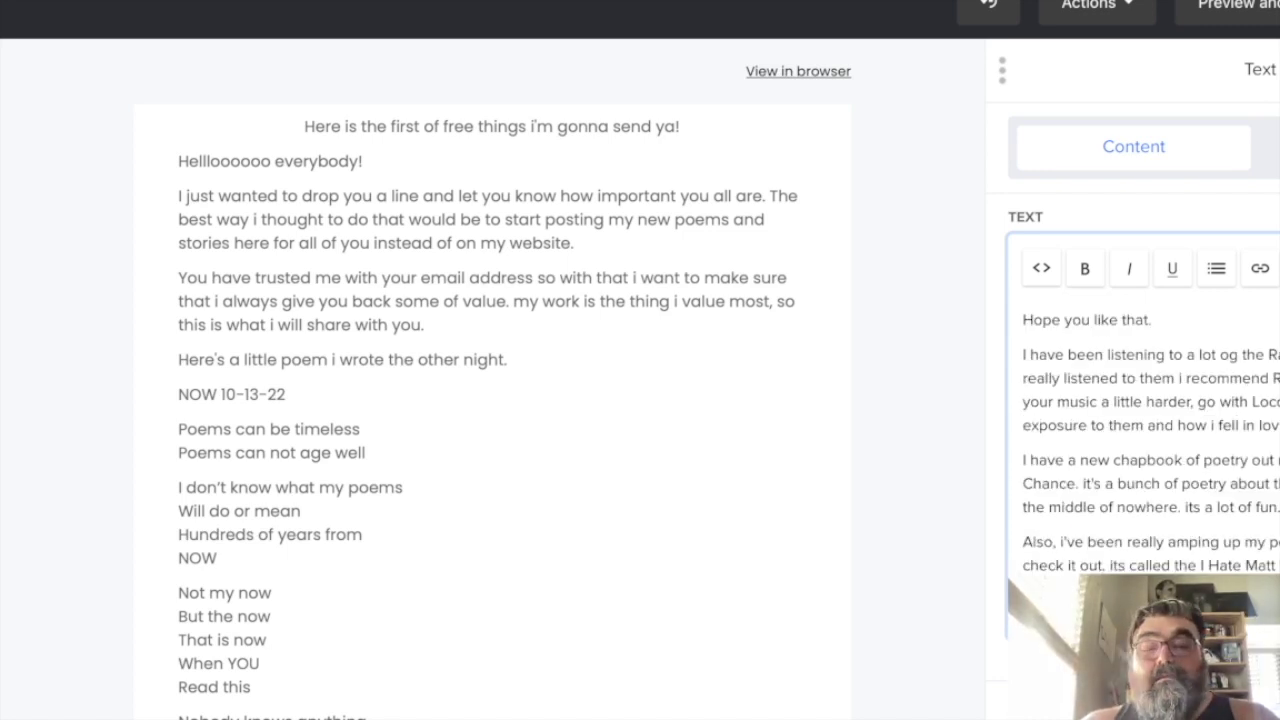